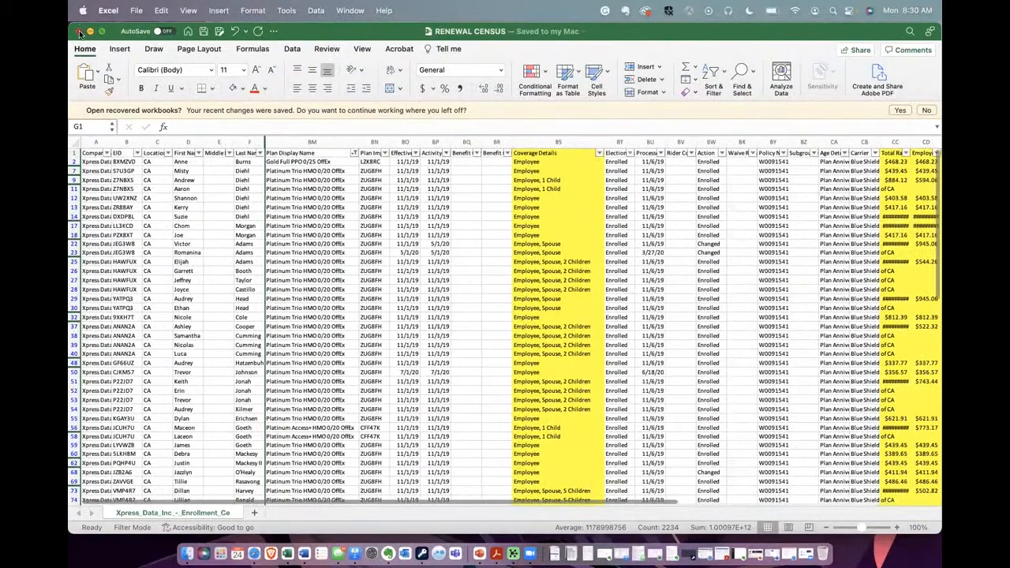
# Switch to Safari and create a new quote named RENEWAL CASE, using the same text as the group name
pyautogui.click(459, 354)
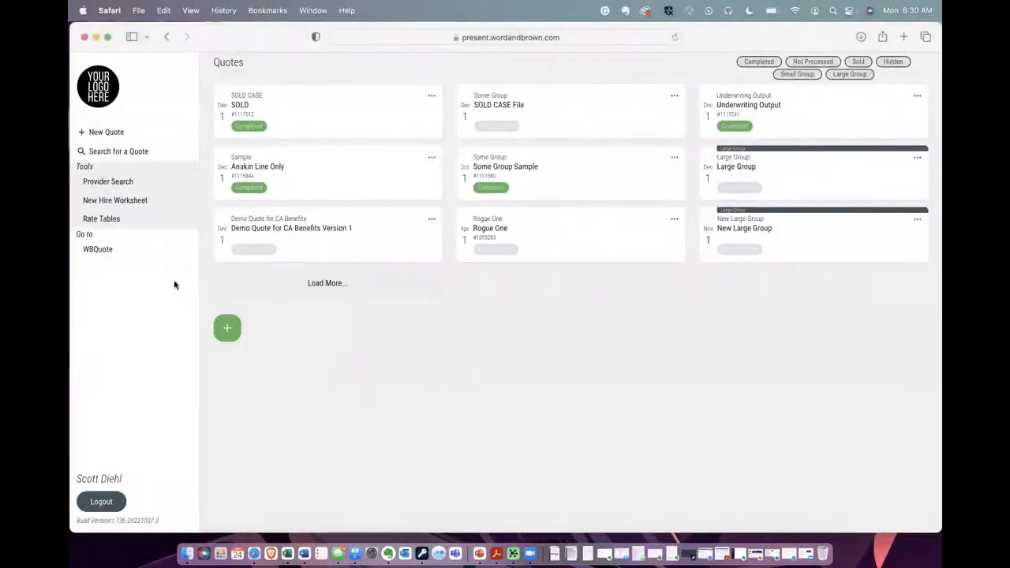
pyautogui.click(227, 328)
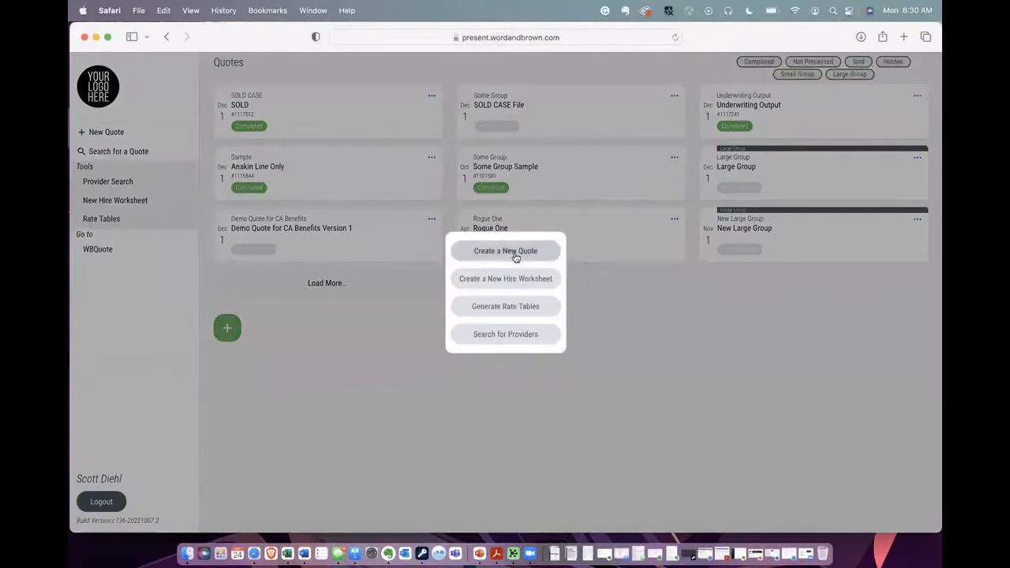
pyautogui.click(513, 256)
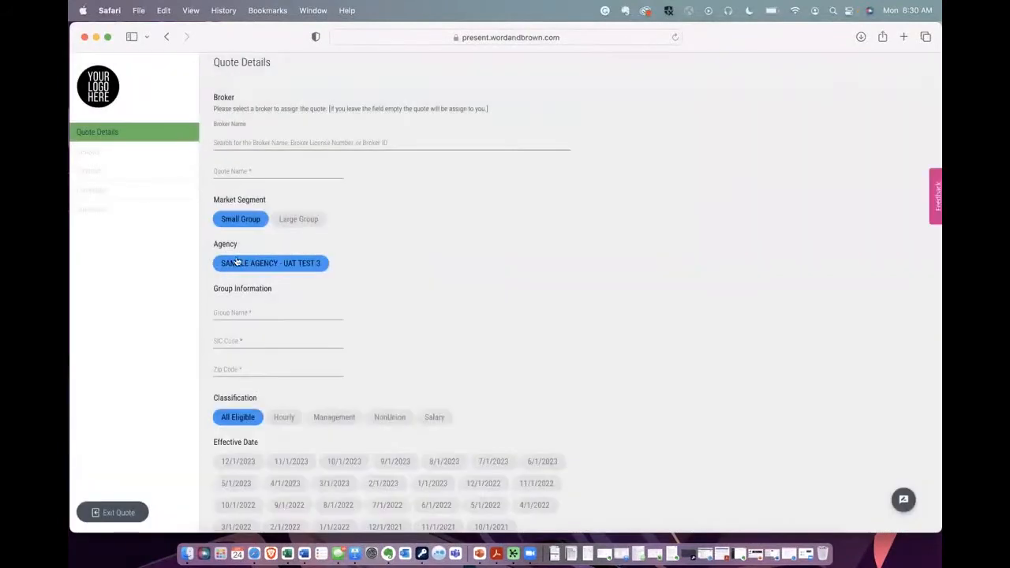
pyautogui.click(242, 171)
pyautogui.write('RENEWAL CASE')
pyautogui.click(249, 312)
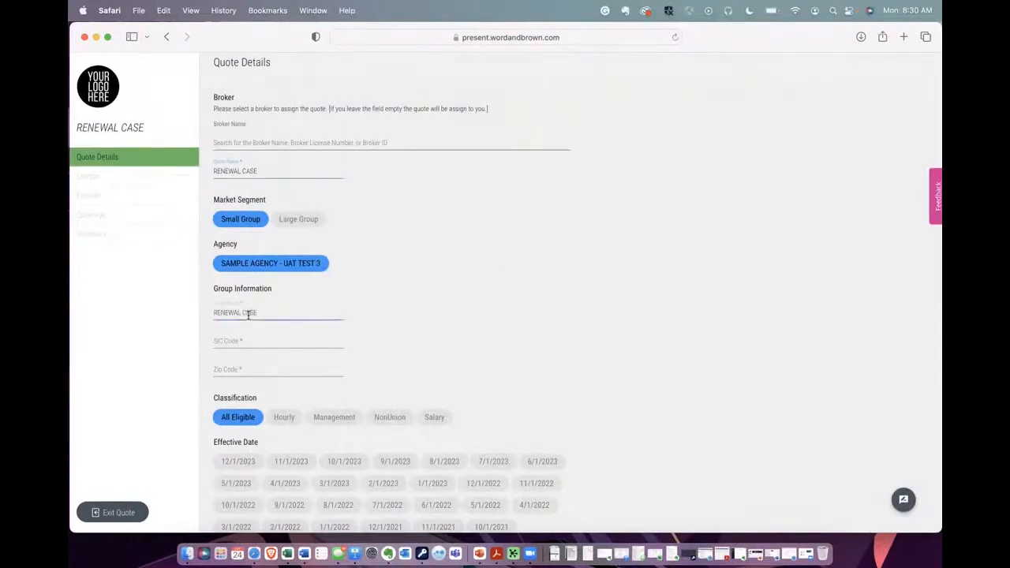
# Set the group's SIC code to 7389 (Business Services NEC), zip code to 92868 and effective date to 12/1/2022, and continue to the census
pyautogui.click(253, 339)
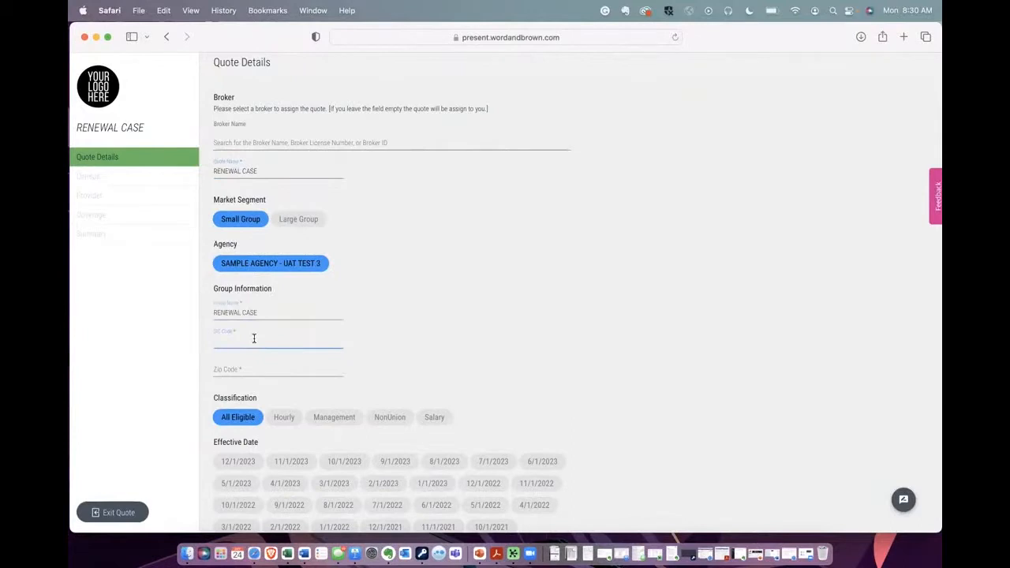
pyautogui.write('Business')
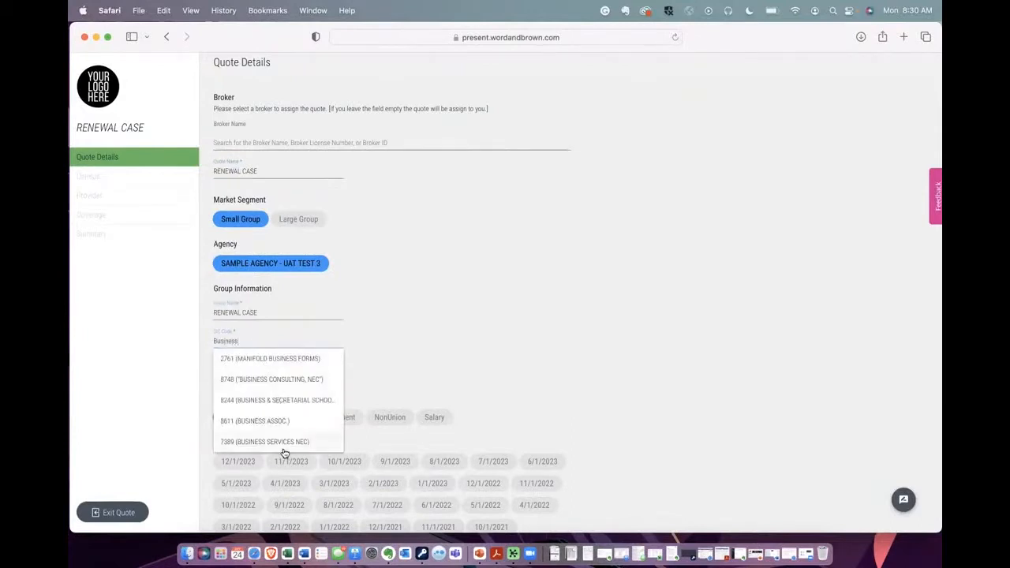
pyautogui.click(283, 446)
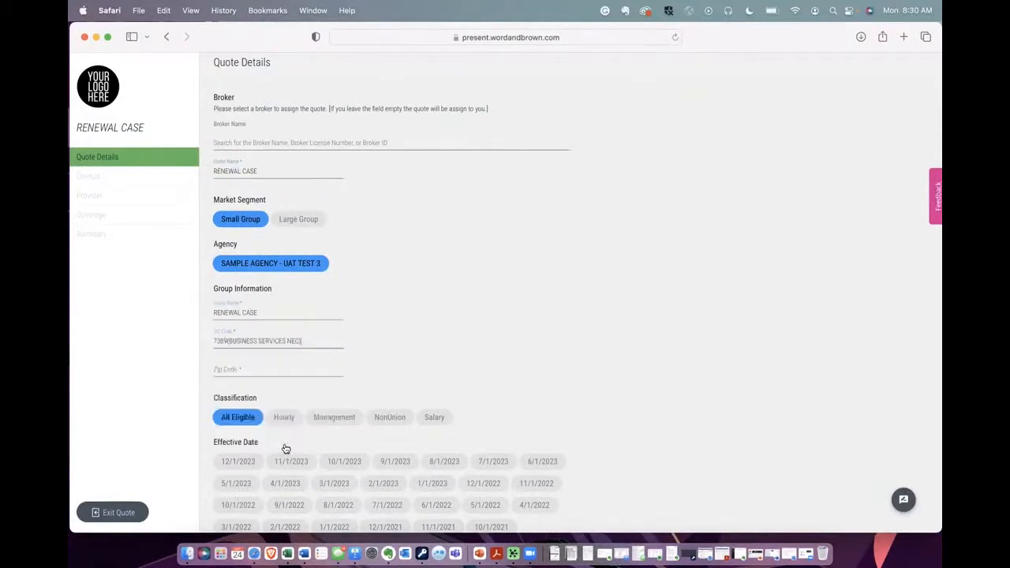
pyautogui.click(232, 369)
pyautogui.write('92866')
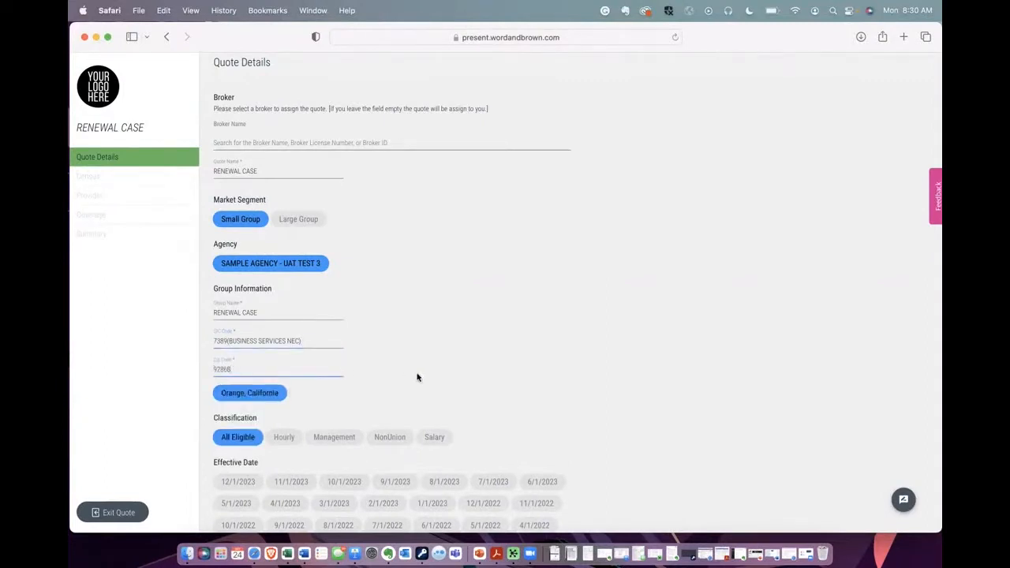
pyautogui.scroll(-3, 418, 377)
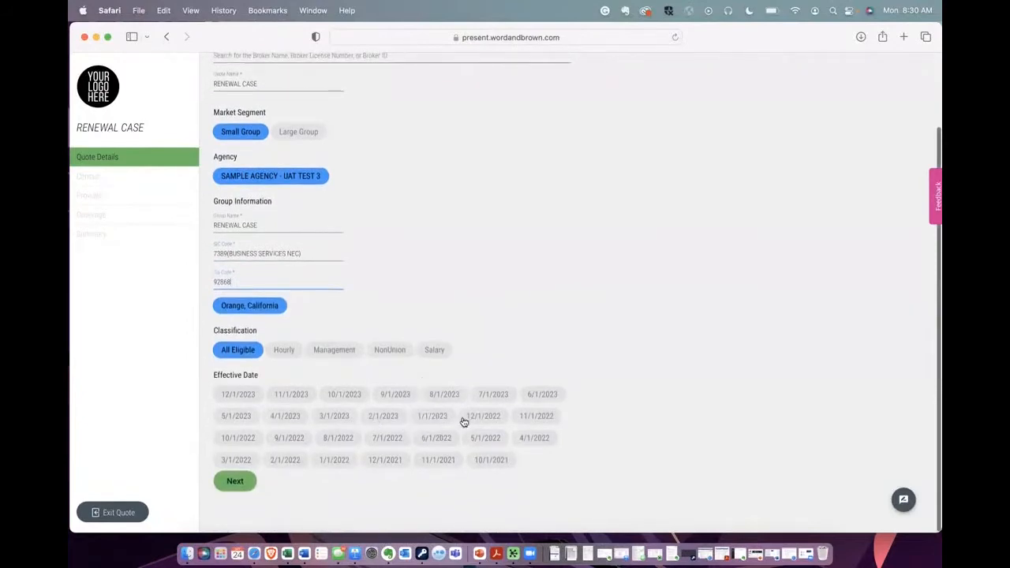
pyautogui.click(492, 417)
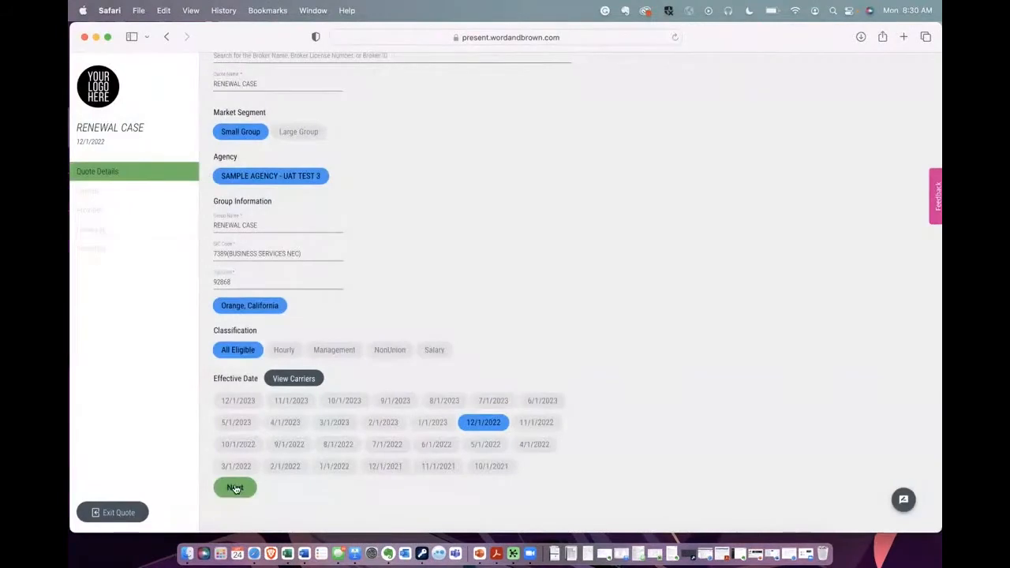
pyautogui.click(235, 488)
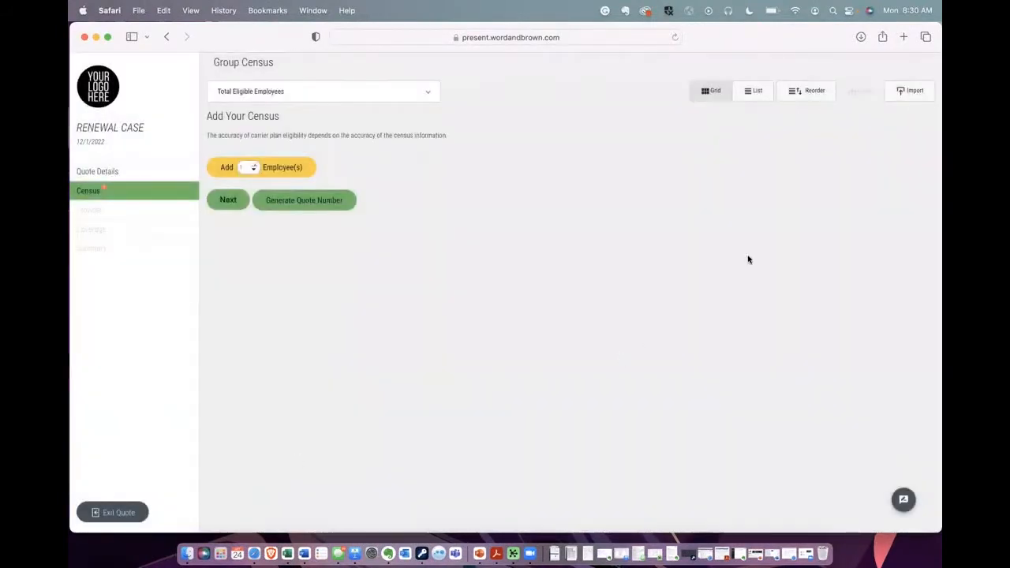
# Import the RENEWAL CENSUS Excel file from the Downloads folder into the group census
pyautogui.click(915, 90)
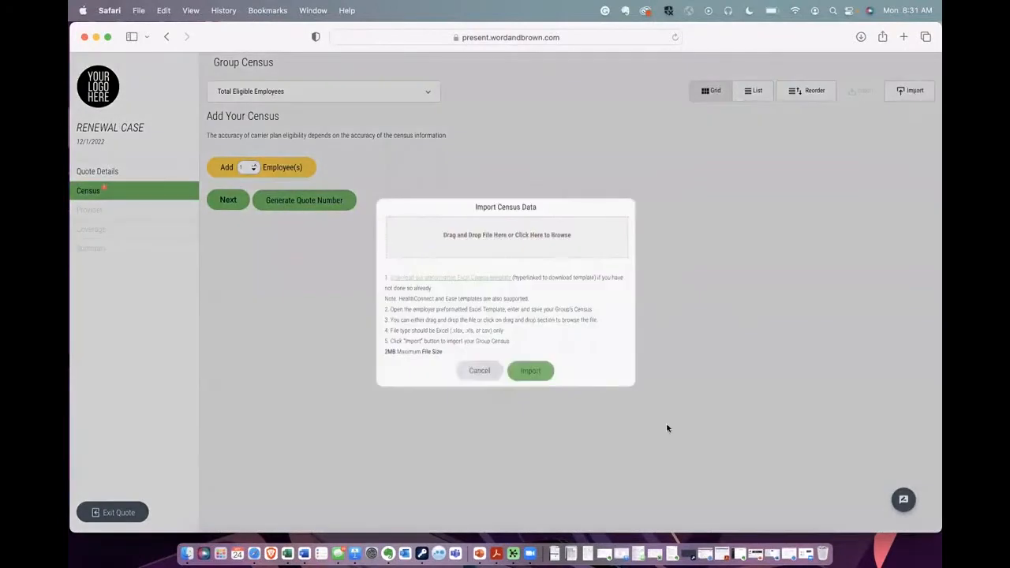
pyautogui.click(554, 554)
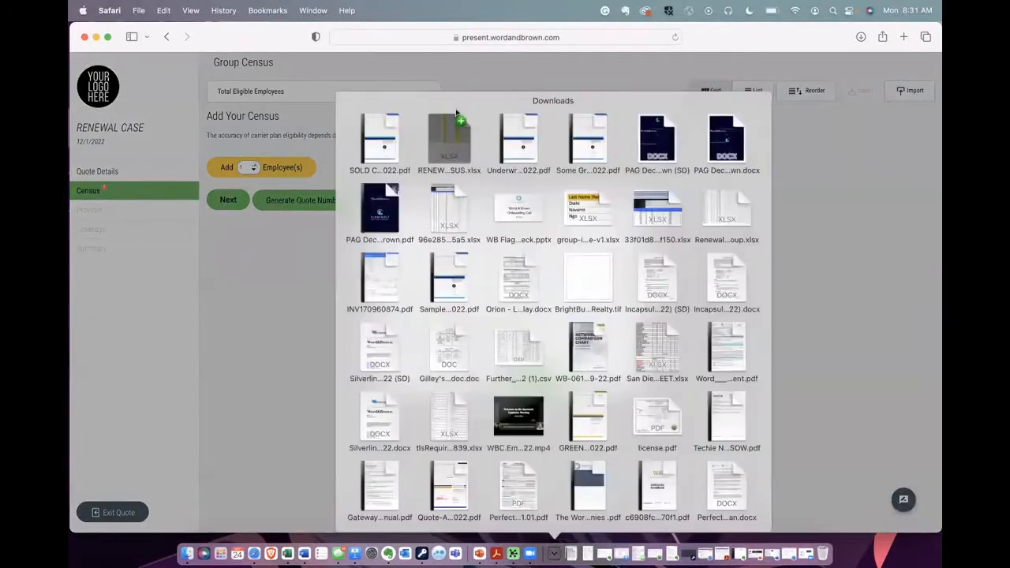
pyautogui.moveTo(458, 126); pyautogui.dragTo(490, 234)
pyautogui.click(533, 376)
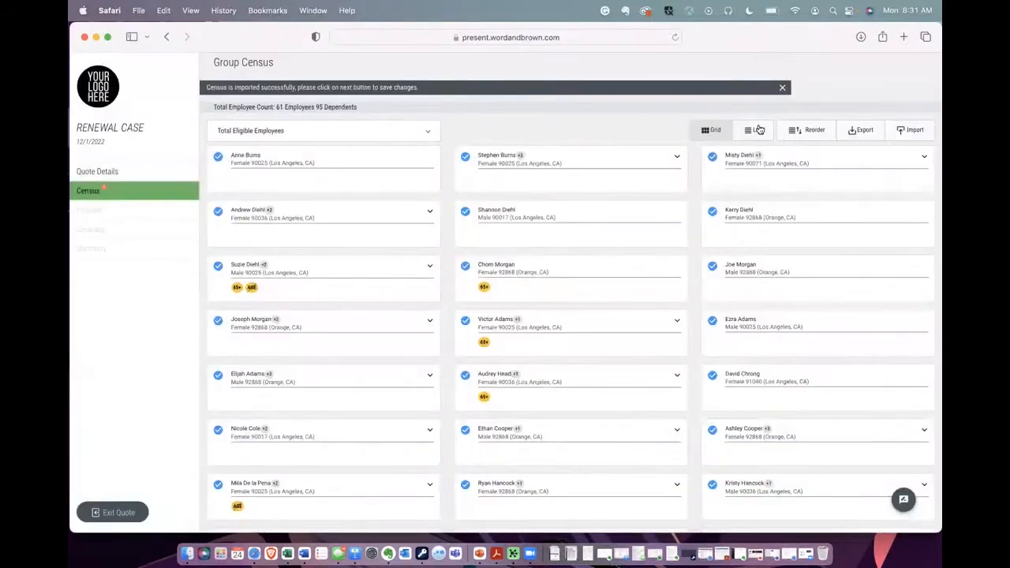
# Review the imported census as a list, including the first employee's inclusion toggle, that employee's details and the remaining rows
pyautogui.click(759, 130)
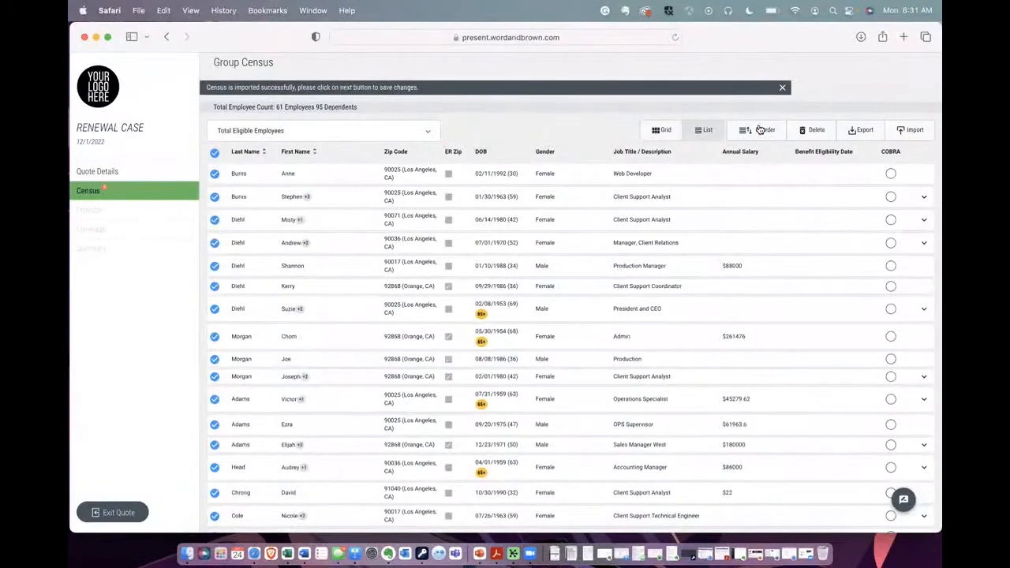
pyautogui.click(213, 173)
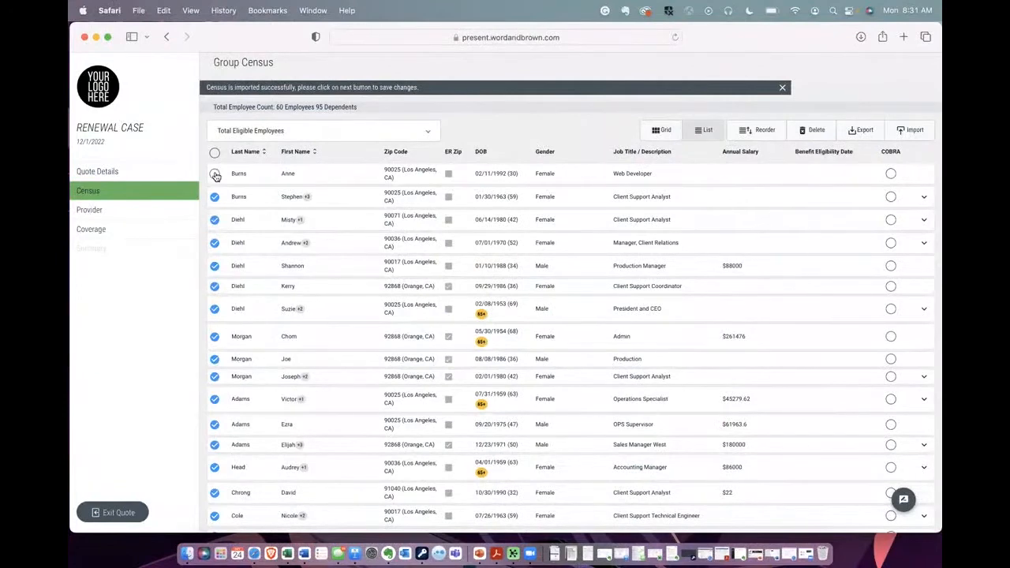
pyautogui.click(214, 174)
pyautogui.click(410, 175)
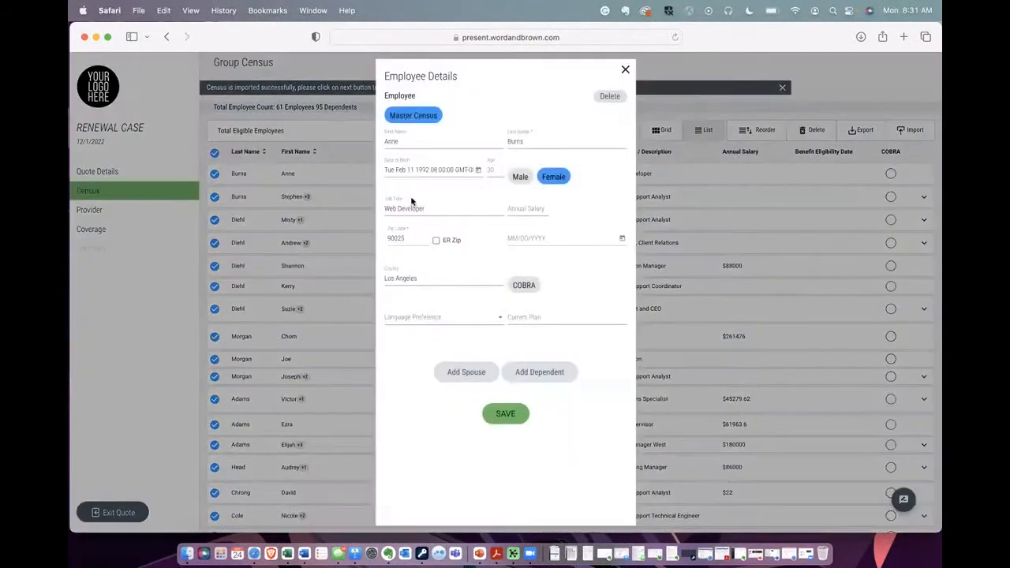
pyautogui.click(626, 71)
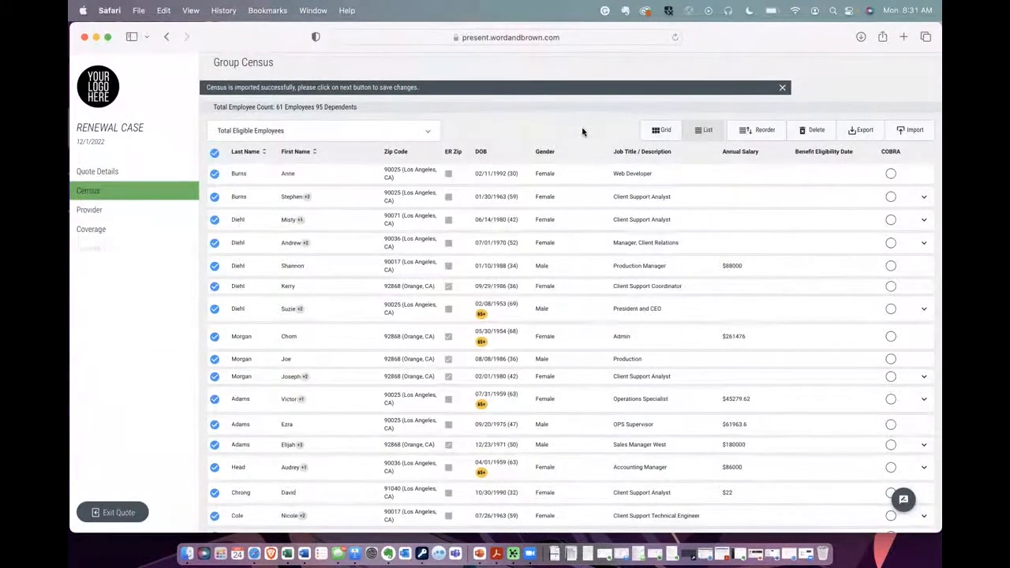
pyautogui.scroll(-15, 583, 132)
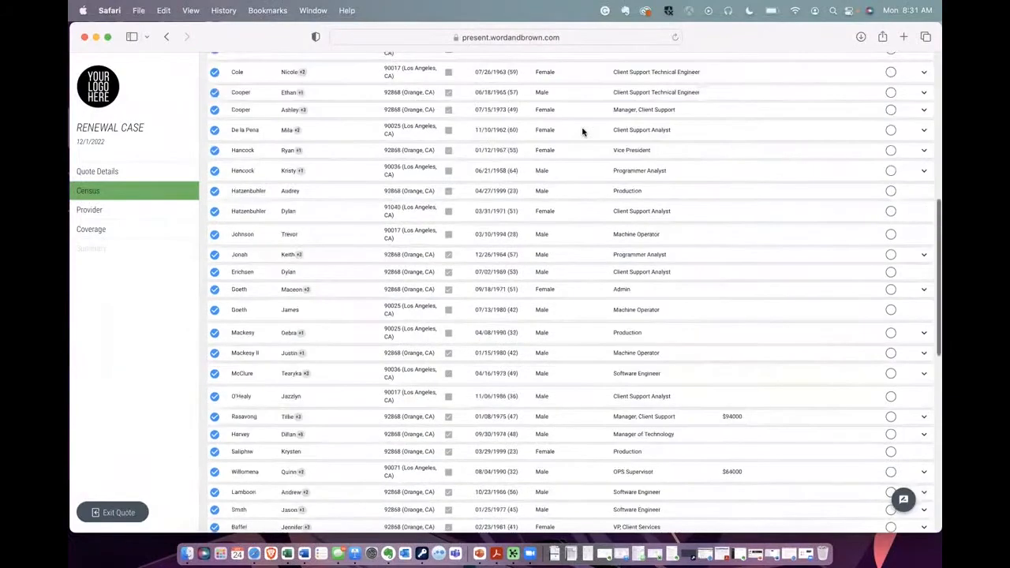
pyautogui.scroll(-6, 582, 132)
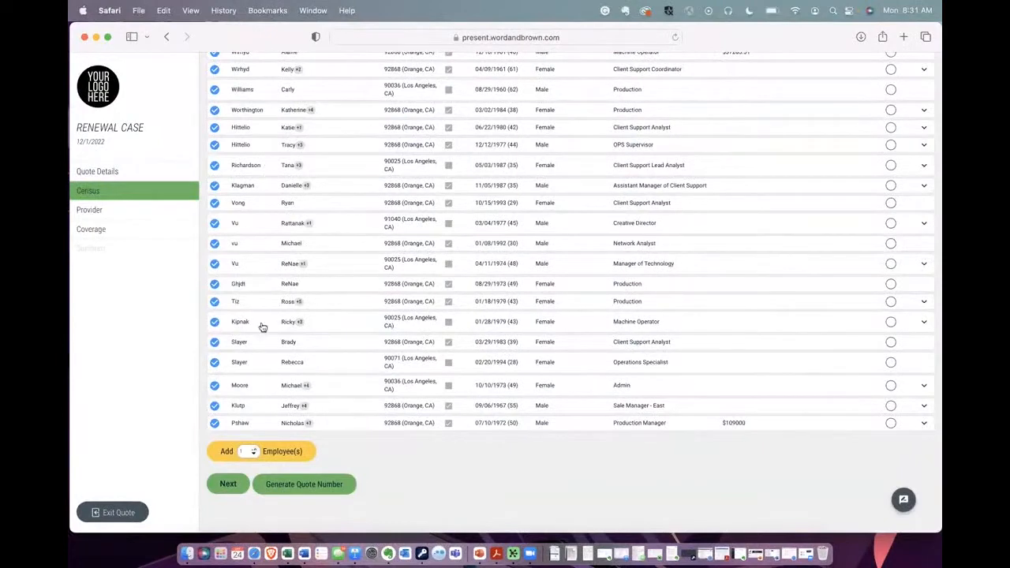
# Save the census, skip the provider search and add a Current medical package with effective date 12/1/2021
pyautogui.click(229, 485)
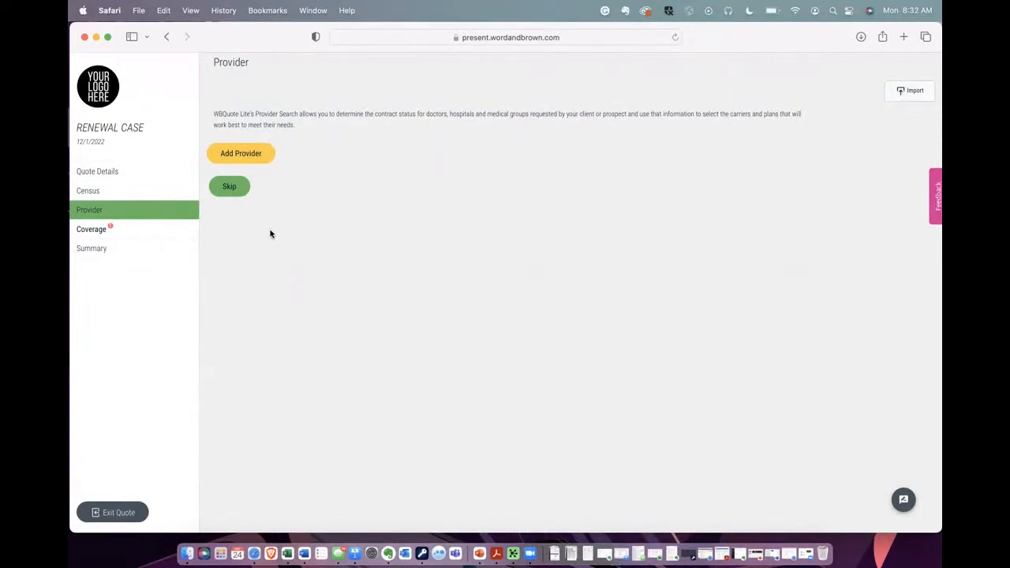
pyautogui.click(229, 189)
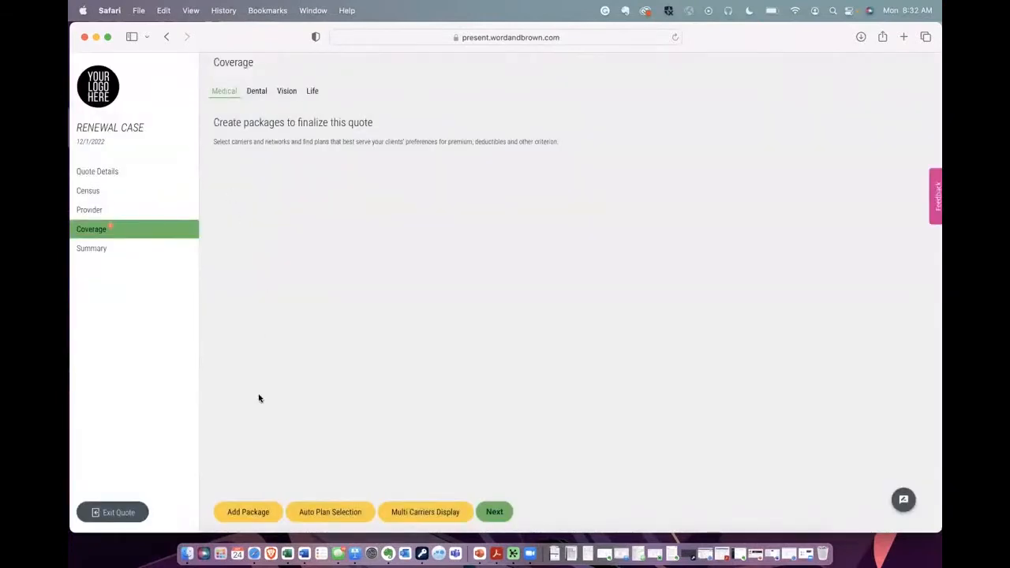
pyautogui.click(251, 516)
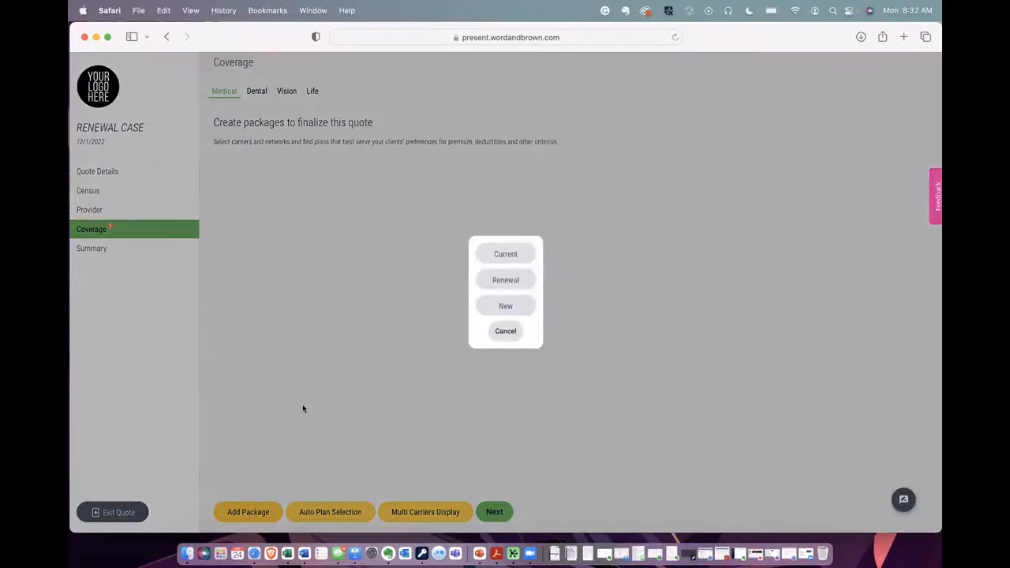
pyautogui.click(522, 257)
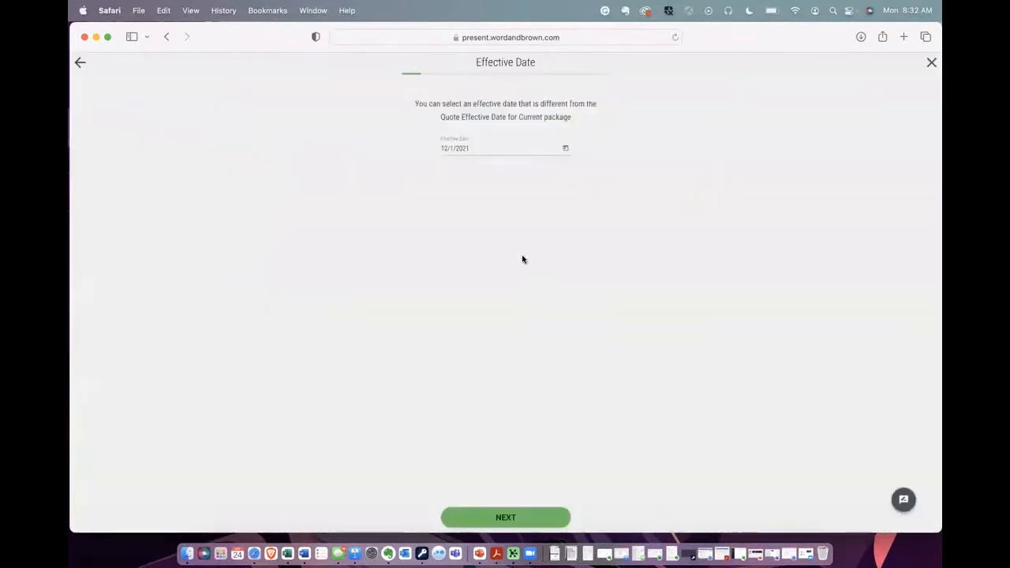
pyautogui.click(509, 519)
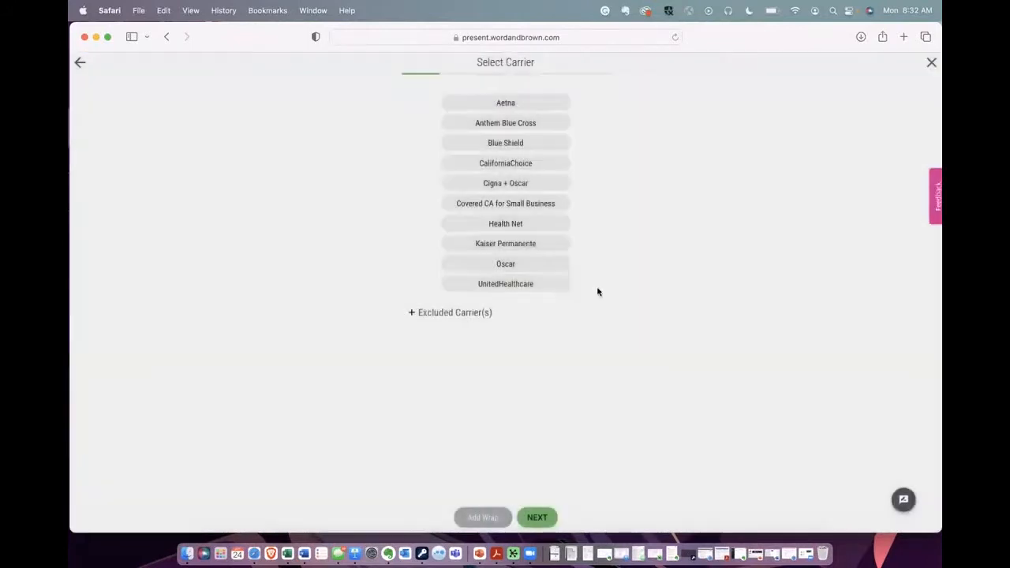
# Choose Blue Shield as the package's carrier and keep only the Access+ HMO, Trio HMO and Full PPO networks
pyautogui.click(541, 141)
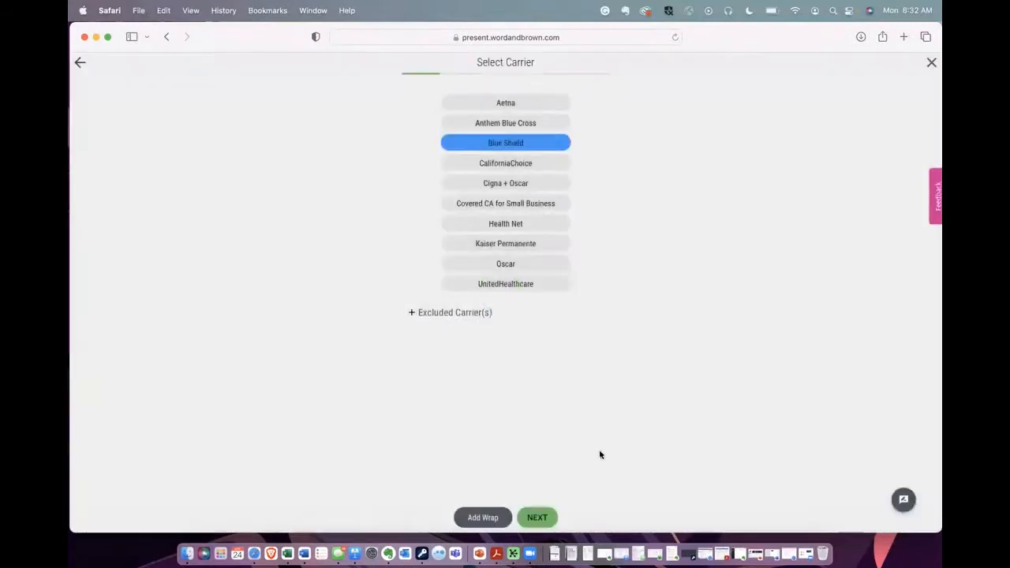
pyautogui.click(541, 517)
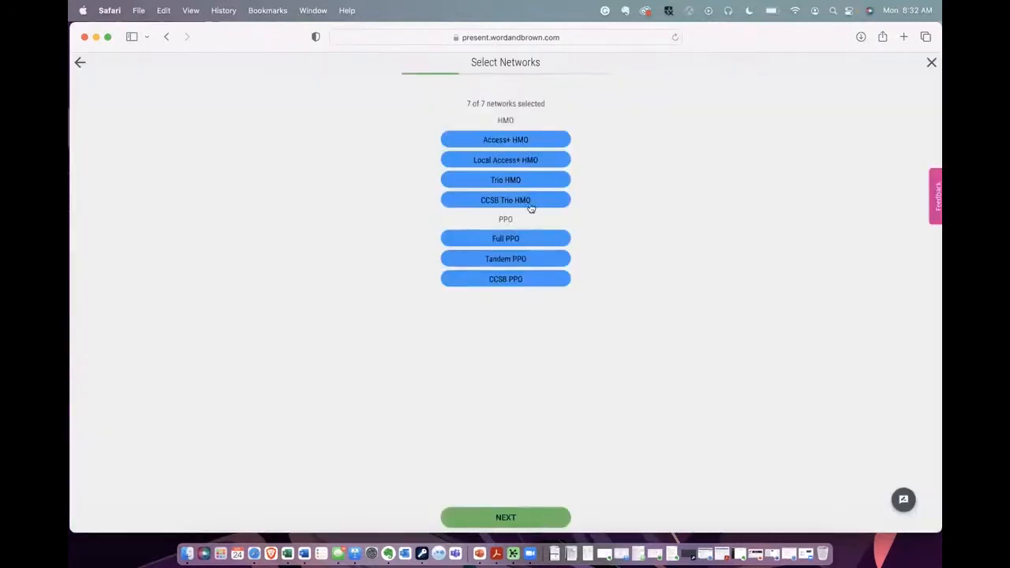
pyautogui.click(530, 206)
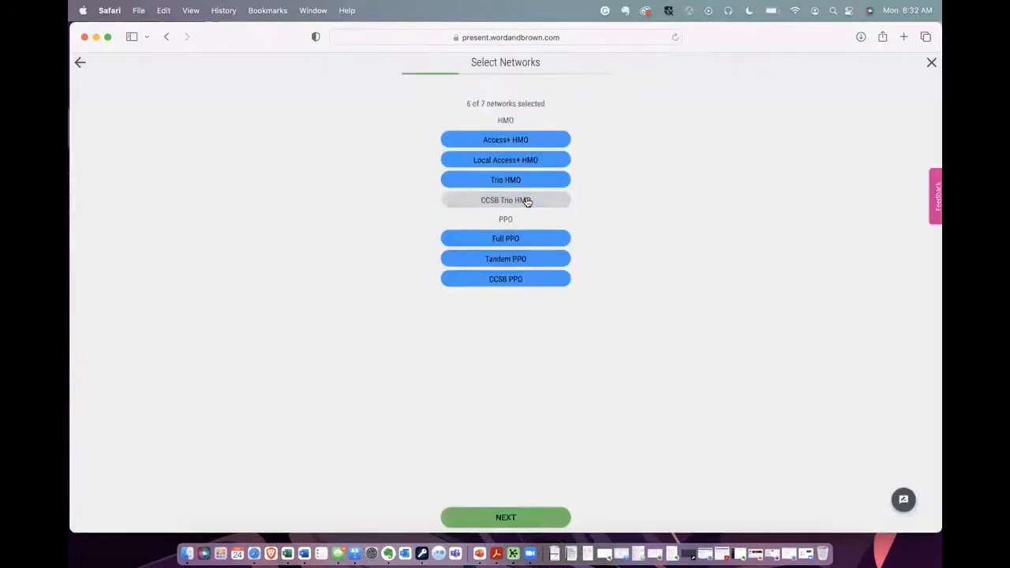
pyautogui.click(525, 161)
pyautogui.click(517, 280)
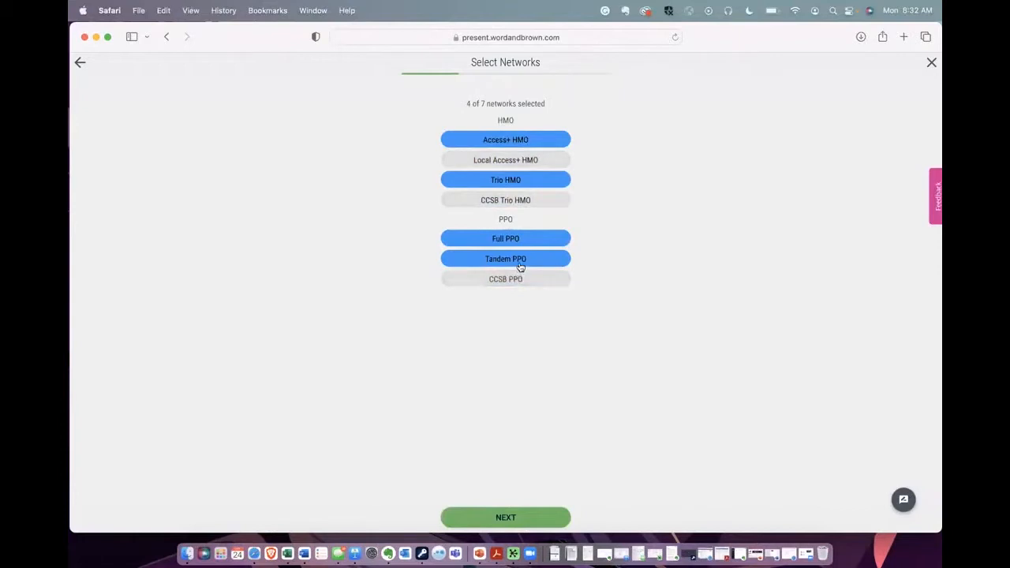
pyautogui.click(531, 263)
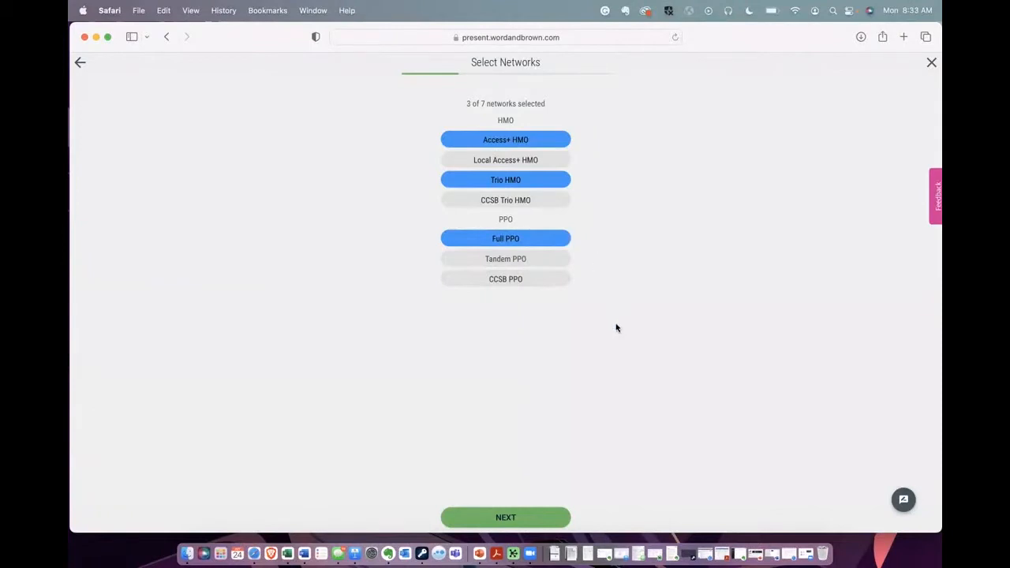
pyautogui.click(518, 517)
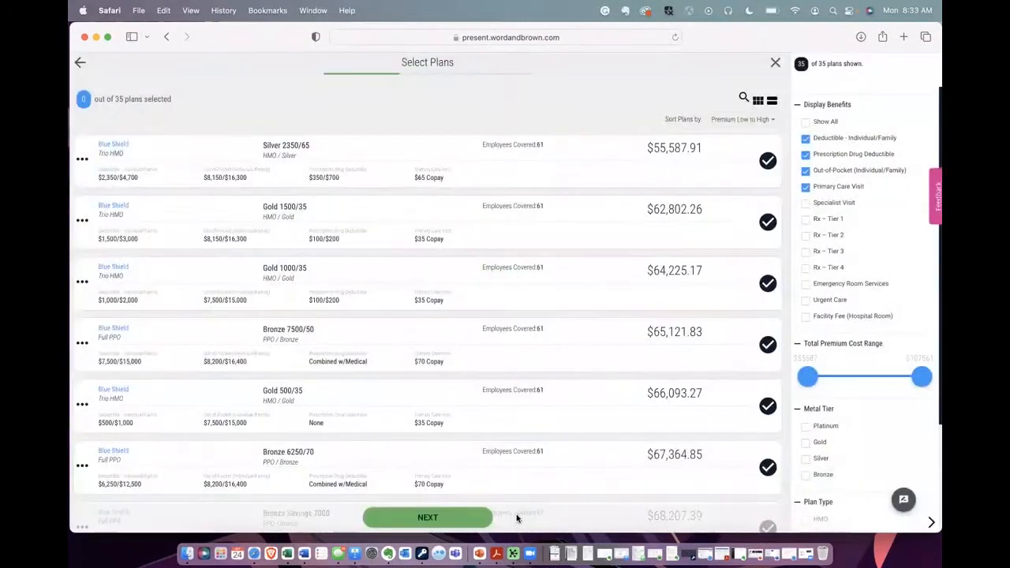
# Search for the 0/25 and 0/20 plans, selecting the Full PPO Gold 0/25 and the Trio HMO and Access+ HMO Platinum 0/20 plans
pyautogui.click(744, 98)
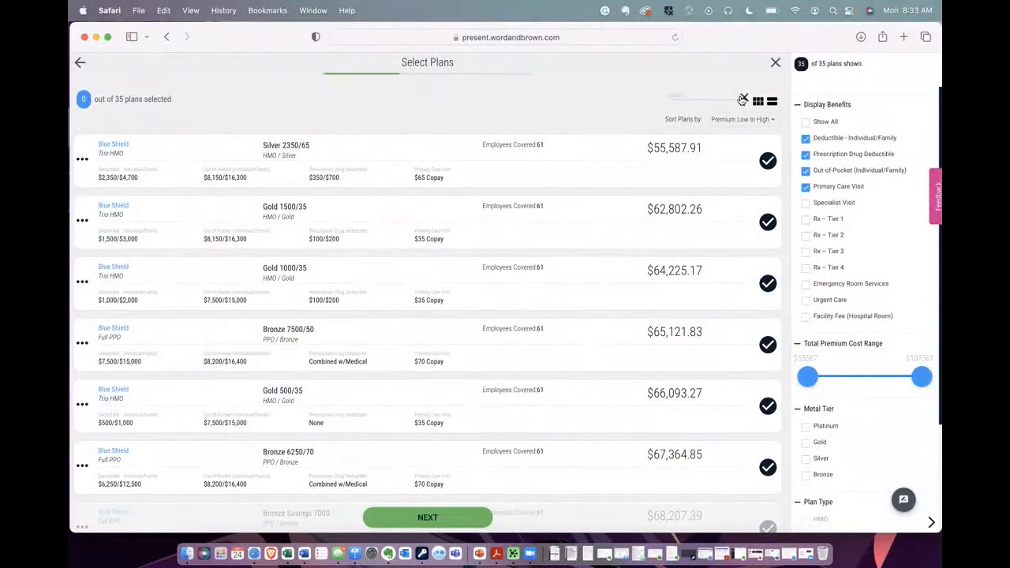
pyautogui.click(673, 93)
pyautogui.write('0/25')
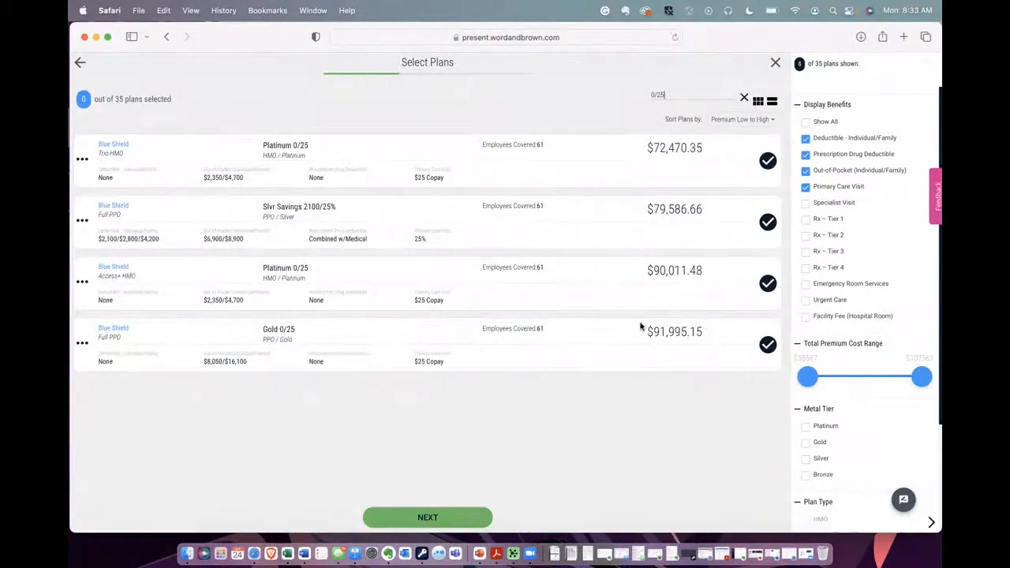
pyautogui.click(768, 344)
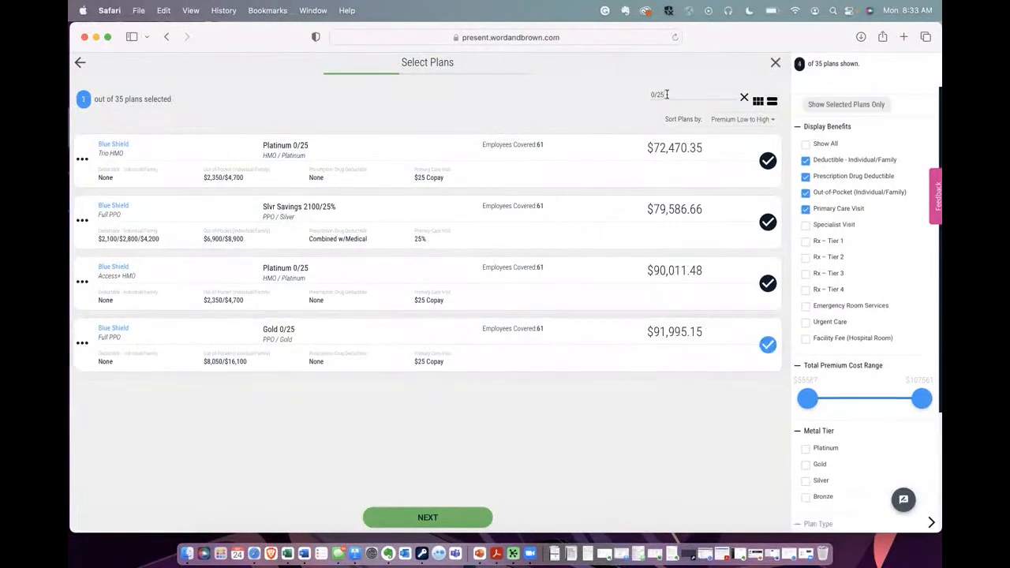
pyautogui.write('0')
pyautogui.click(767, 160)
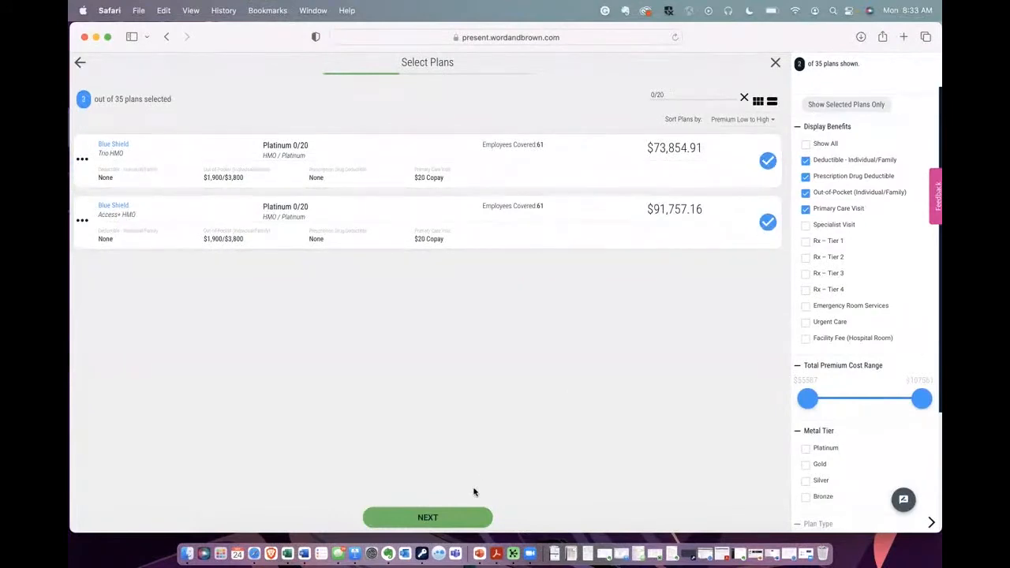
# Review the remaining plan filters, including premium cost range, metal tier, plan type and the expanded list of networks
pyautogui.scroll(-5, 820, 369)
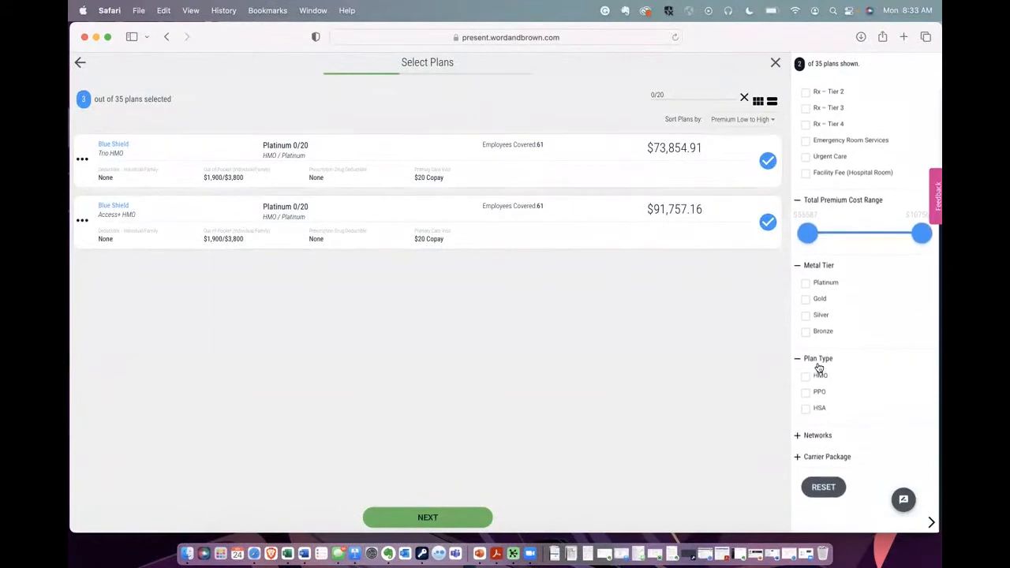
pyautogui.click(809, 434)
pyautogui.scroll(-3, 813, 407)
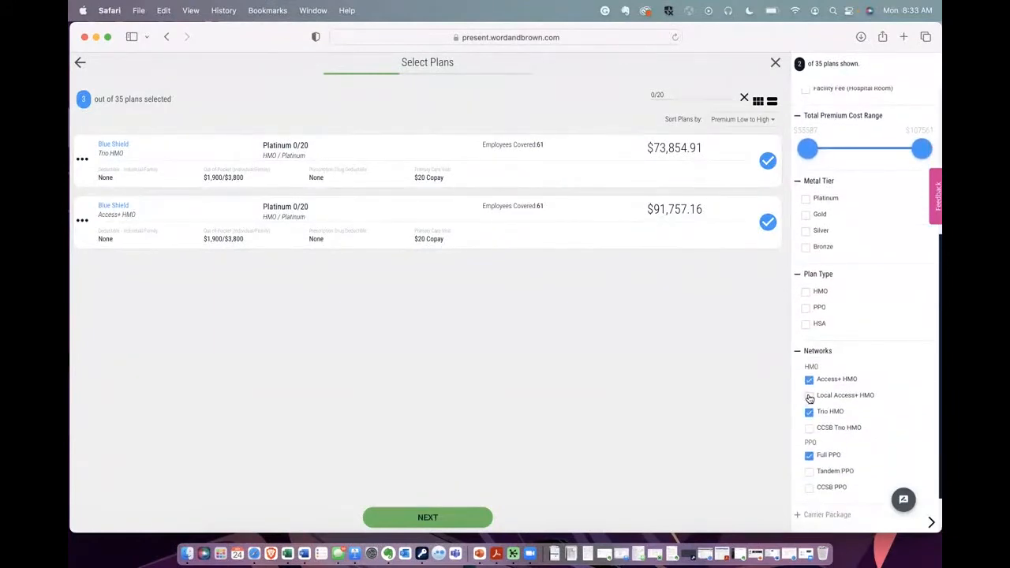
pyautogui.scroll(6, 836, 308)
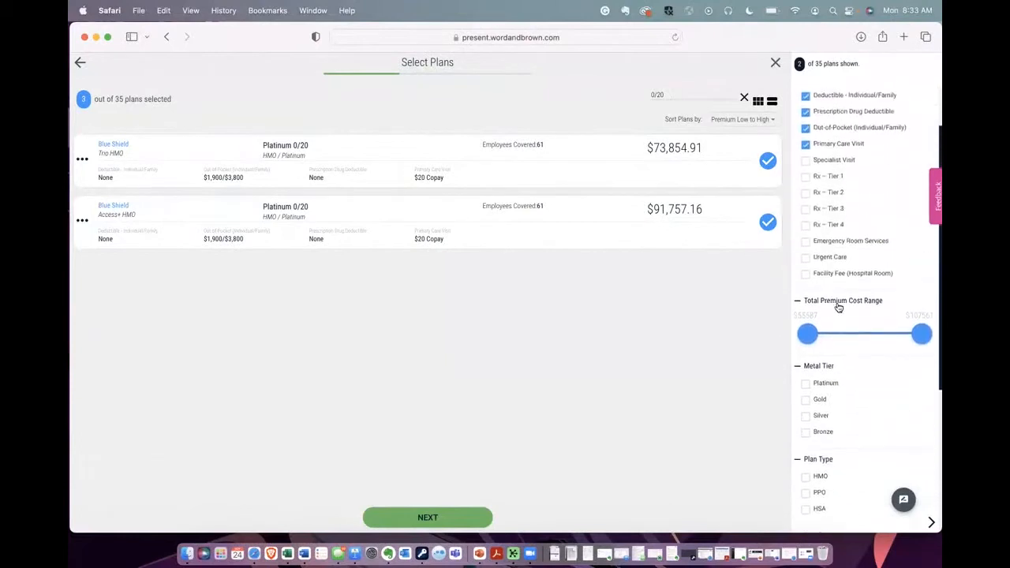
pyautogui.scroll(2, 839, 308)
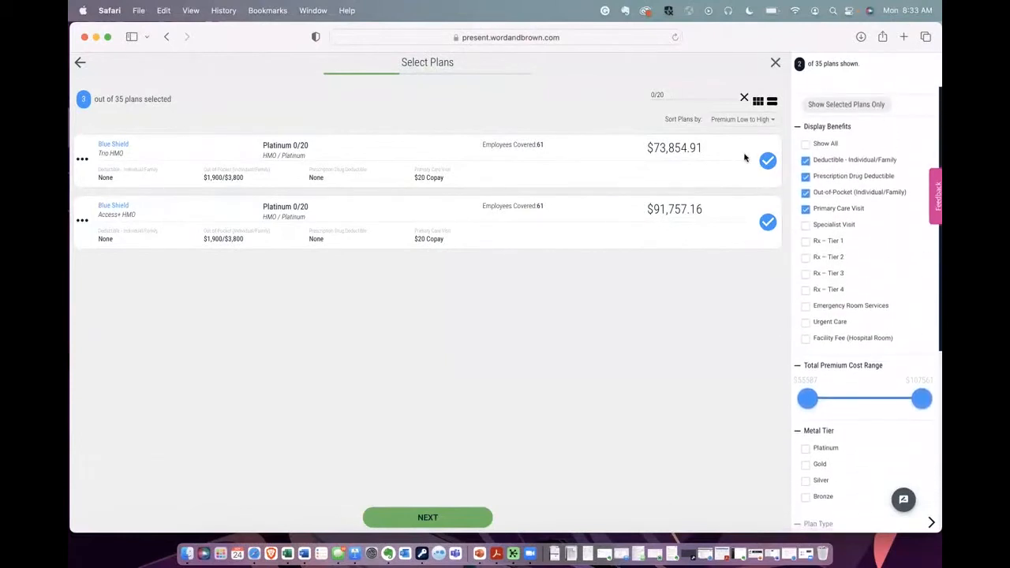
# Show the plans as cards and add Rx Tier 1, Rx Tier 3 and Urgent Care to the displayed benefits
pyautogui.click(758, 101)
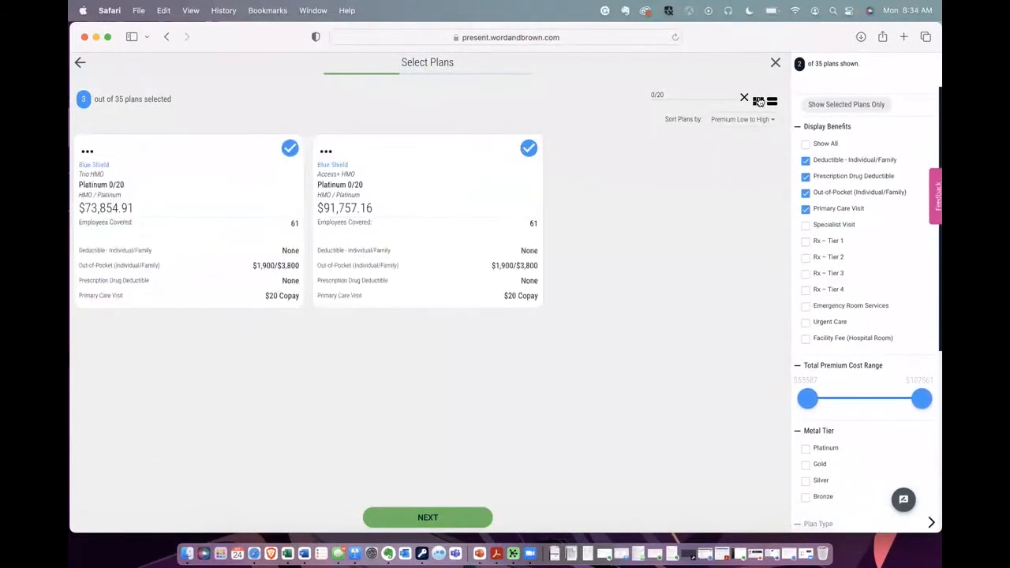
pyautogui.click(806, 241)
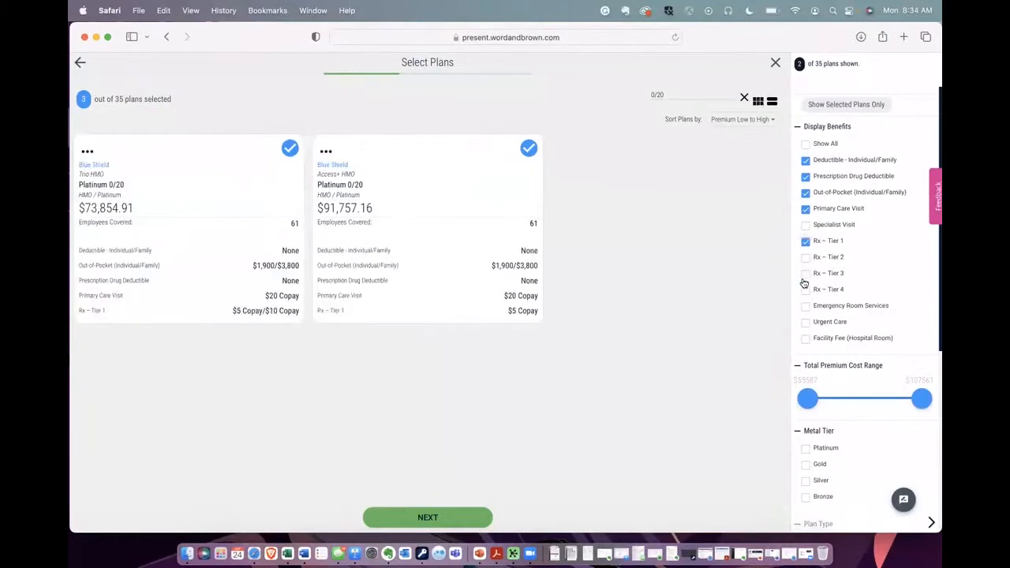
pyautogui.click(806, 274)
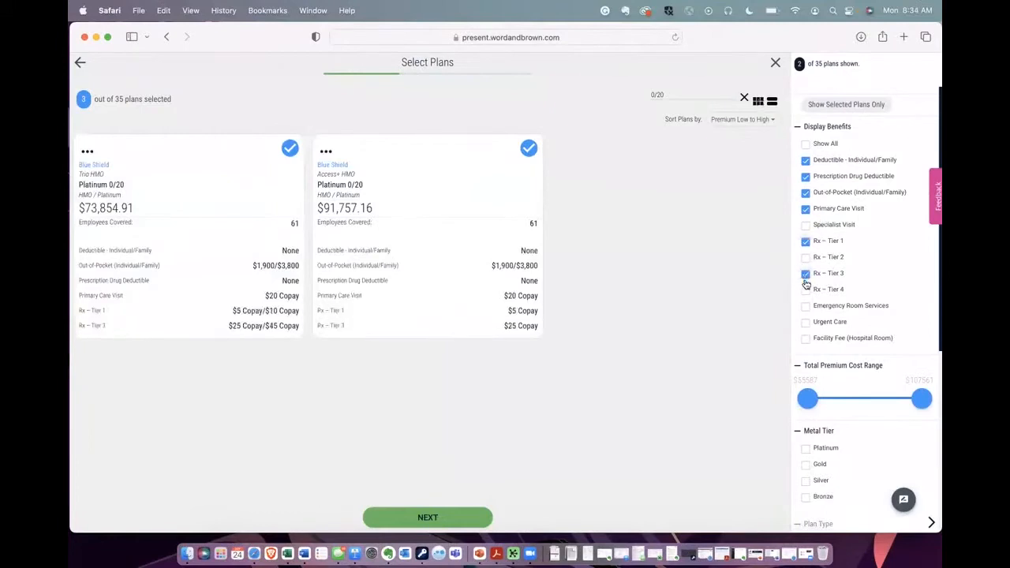
pyautogui.click(806, 322)
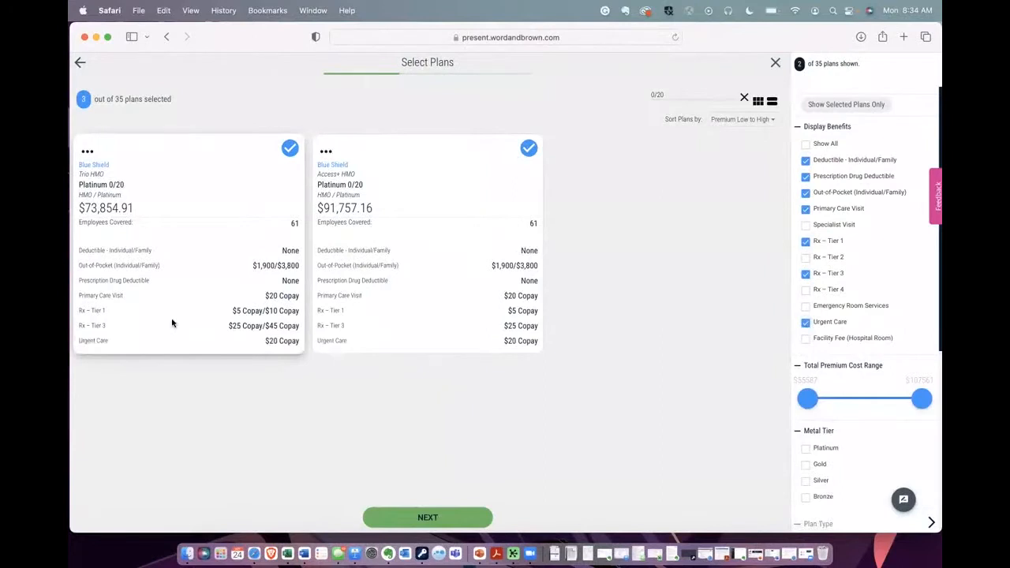
# Examine the full benefits and employee premiums of the Access+ HMO Platinum 0/20 plan
pyautogui.click(326, 153)
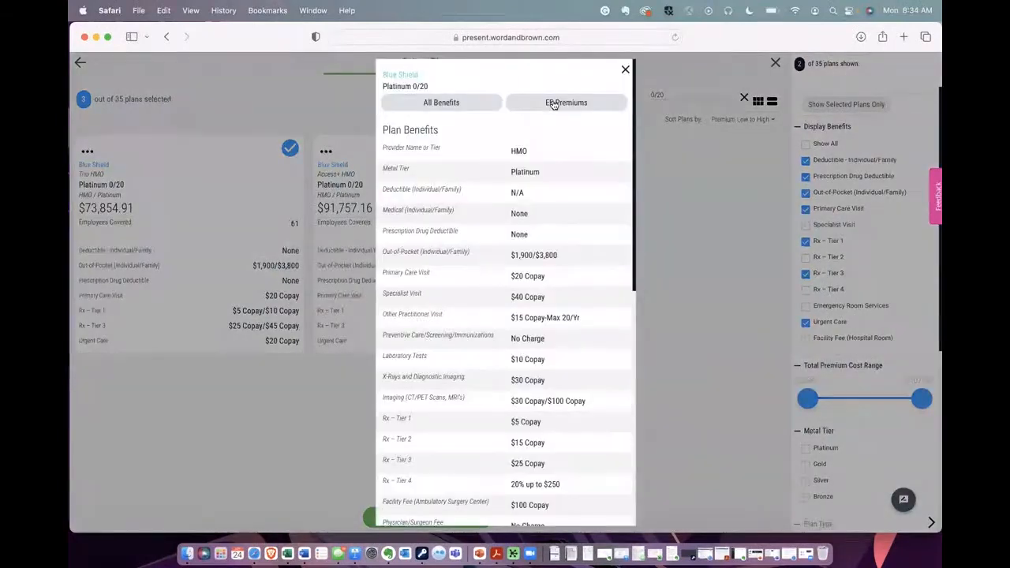
pyautogui.click(554, 105)
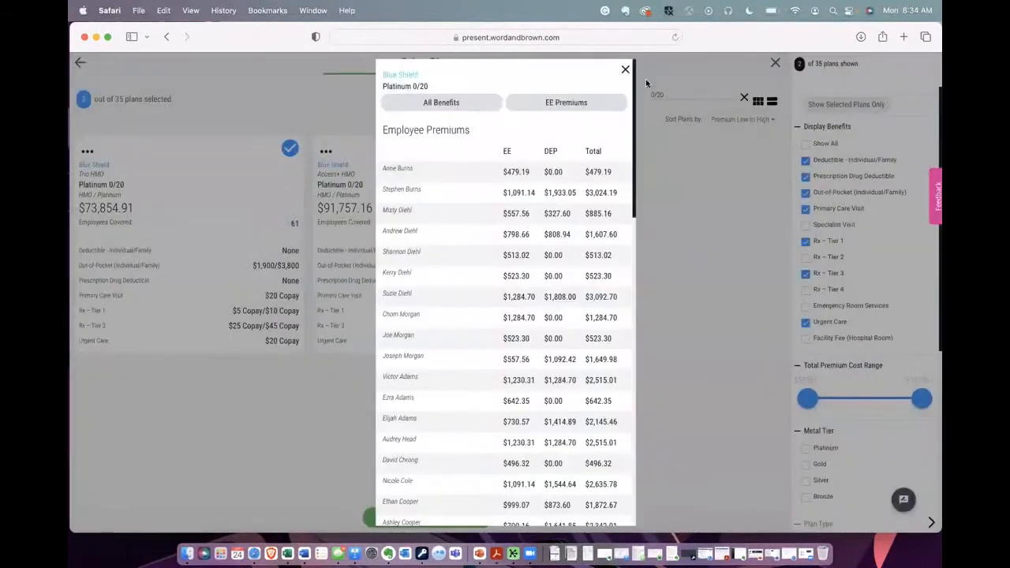
pyautogui.click(625, 71)
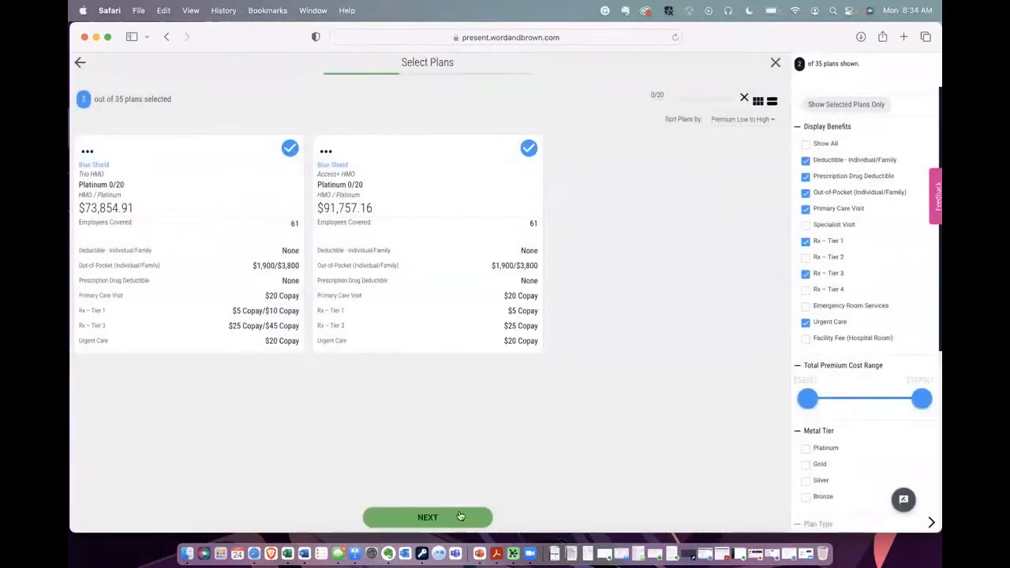
# Complete the current package with the default Trio HMO assignments and inspect its employee plan assignments
pyautogui.click(459, 517)
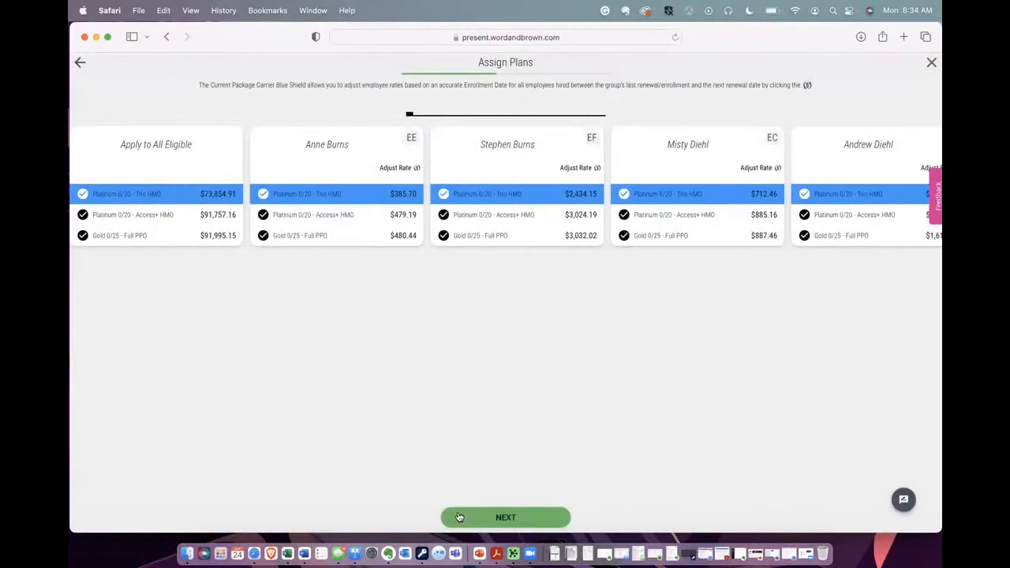
pyautogui.click(476, 518)
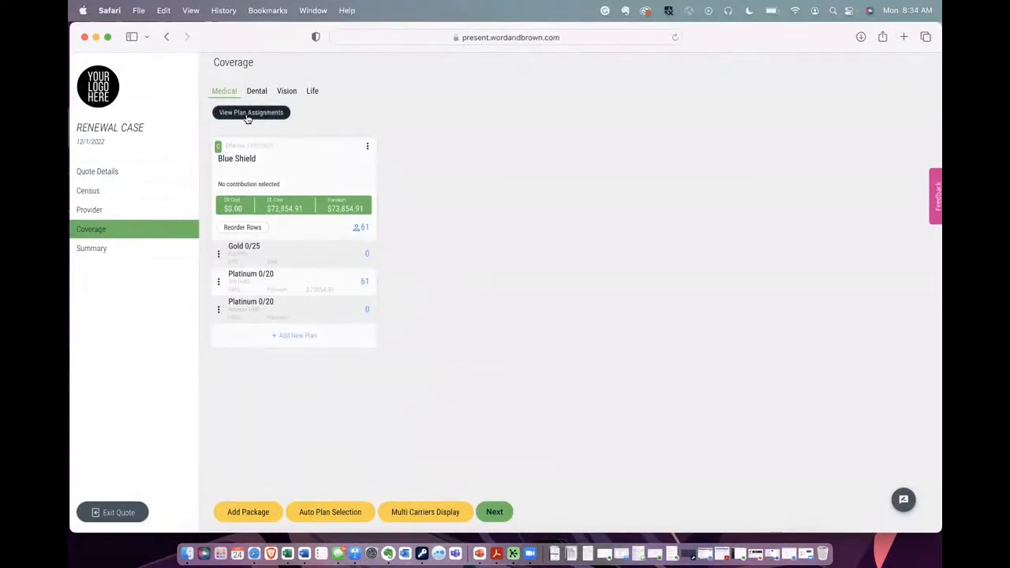
pyautogui.click(365, 228)
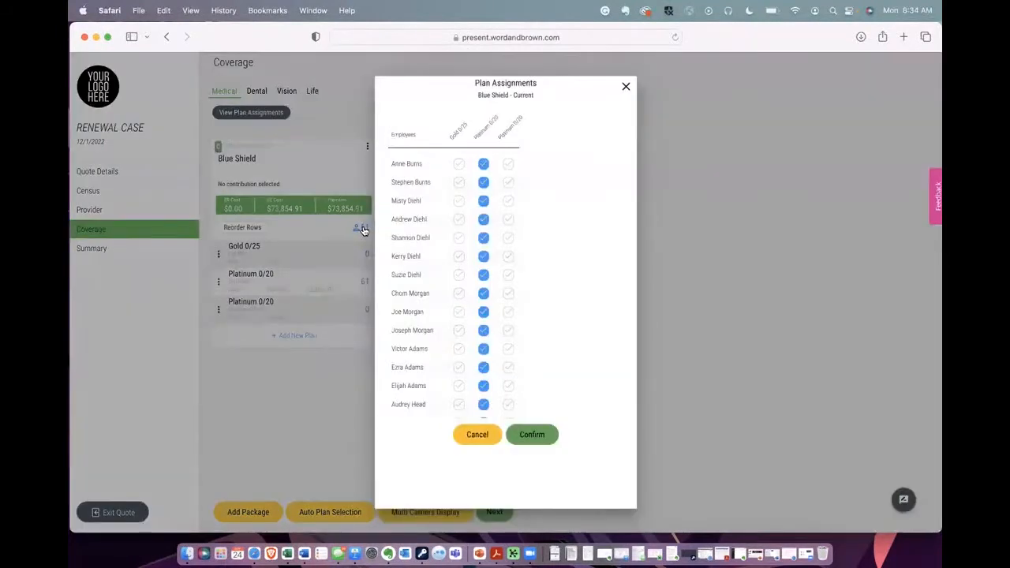
pyautogui.click(626, 86)
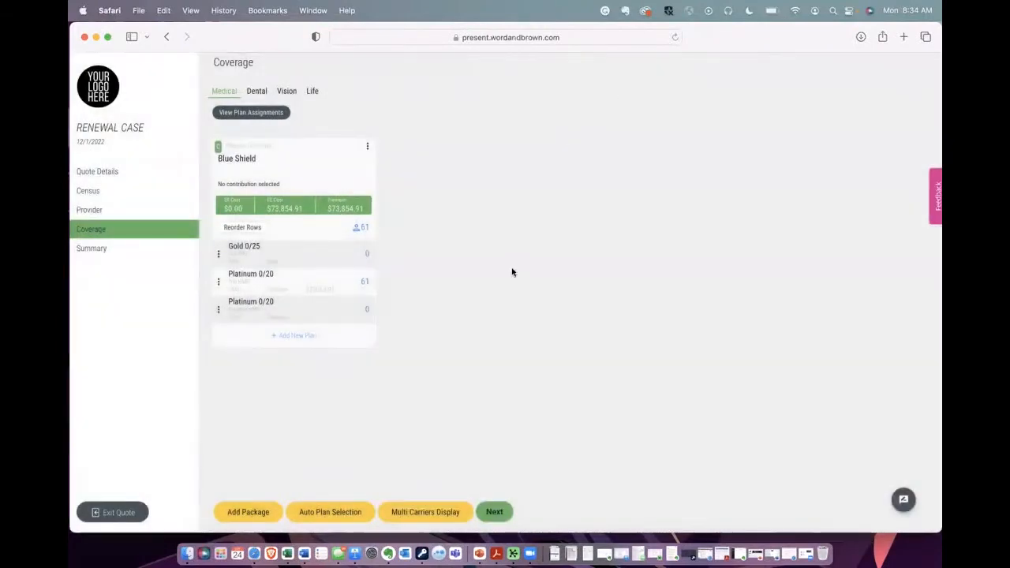
# Reorder the package's plans so that Gold 0/25 comes after both Platinum 0/20 plans
pyautogui.click(249, 229)
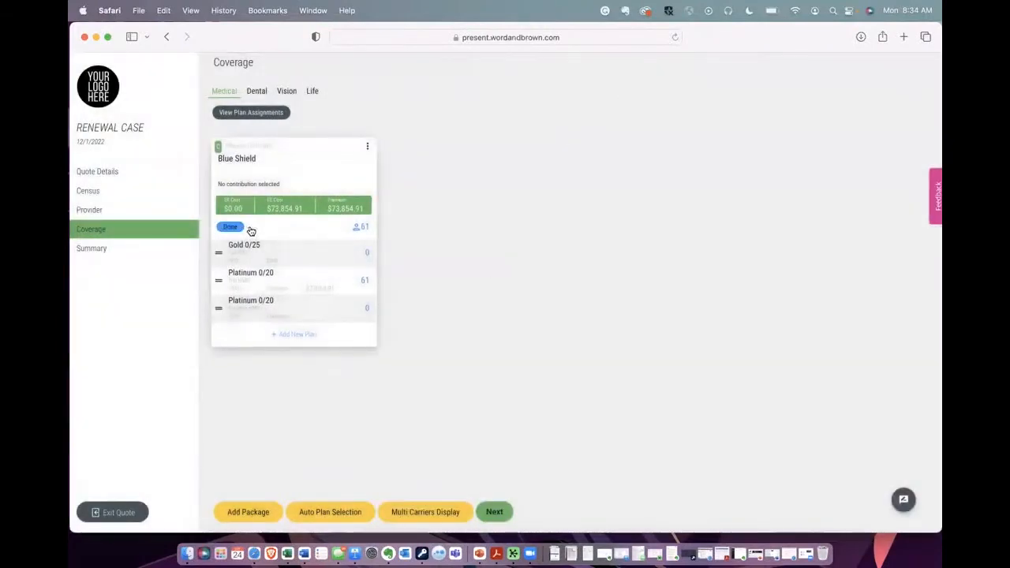
pyautogui.moveTo(221, 257); pyautogui.dragTo(225, 315)
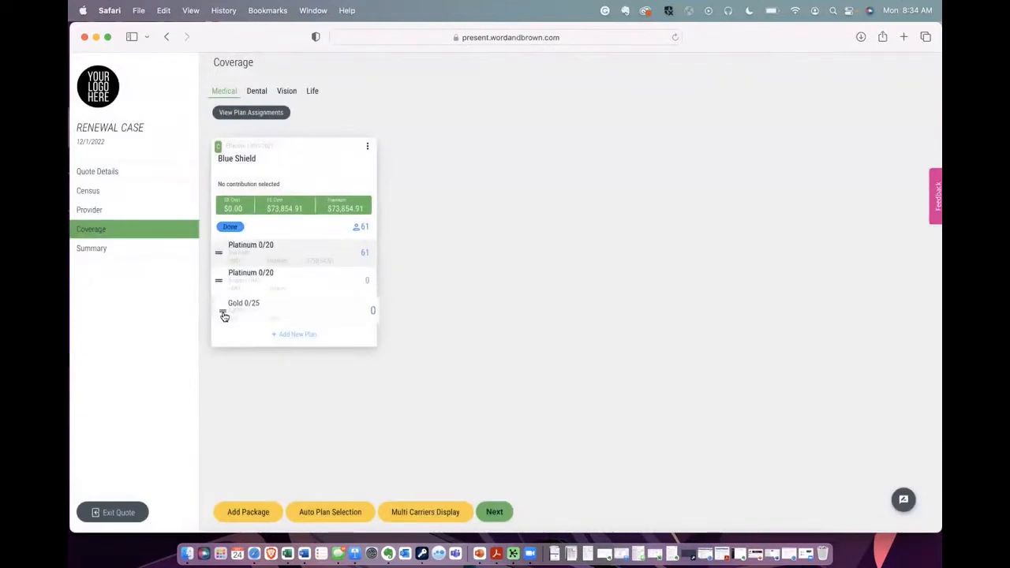
pyautogui.click(231, 227)
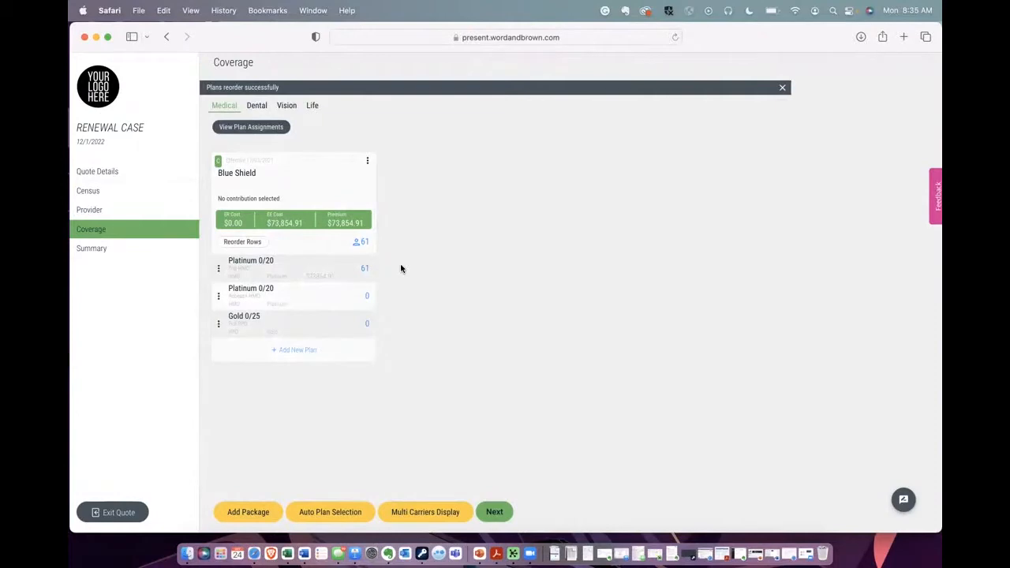
# In the current package's plan assignments, move two consecutive employees far down the list to the Access+ HMO Platinum 0/20 plan
pyautogui.click(362, 245)
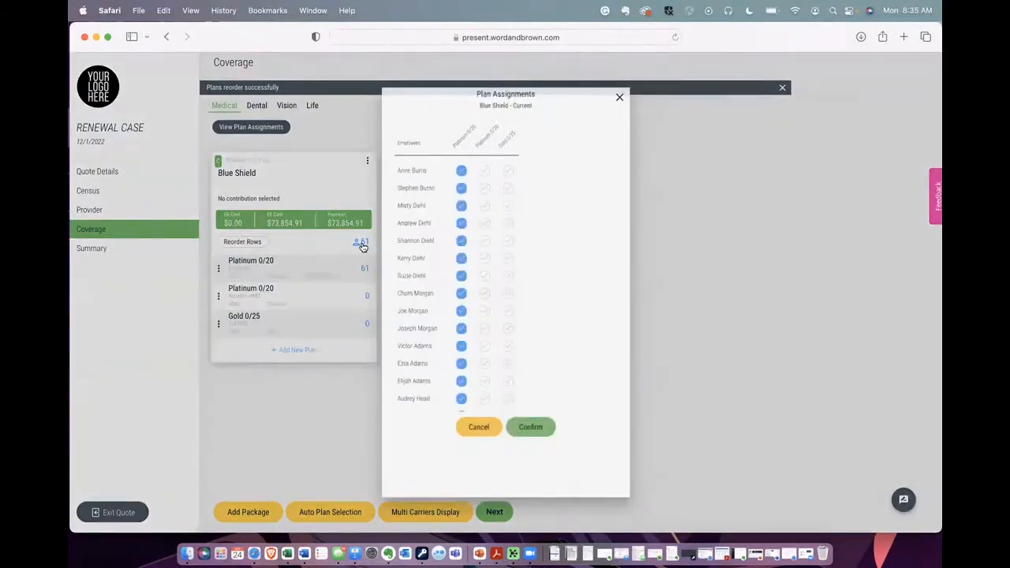
pyautogui.scroll(-5, 505, 303)
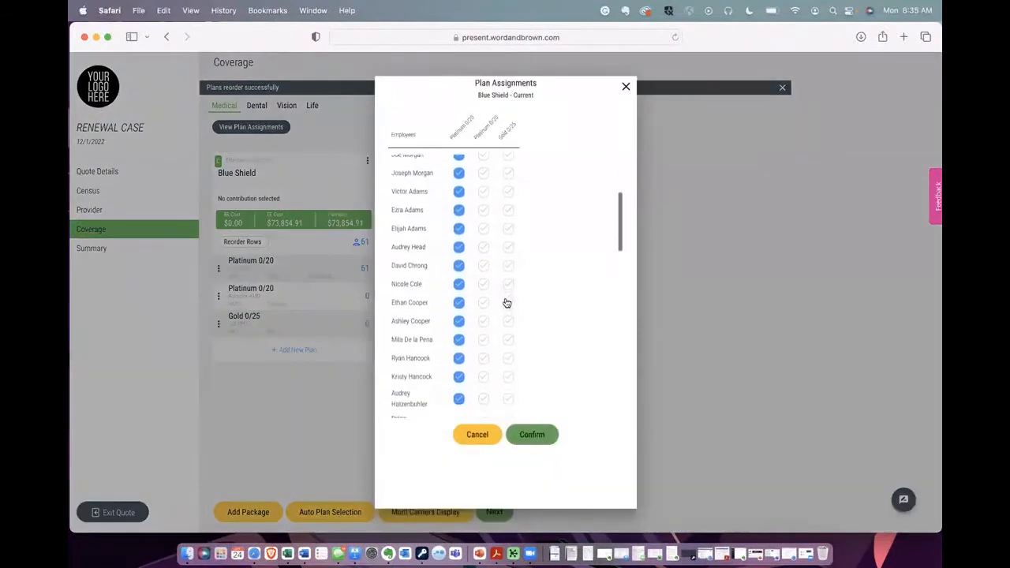
pyautogui.scroll(-6, 507, 303)
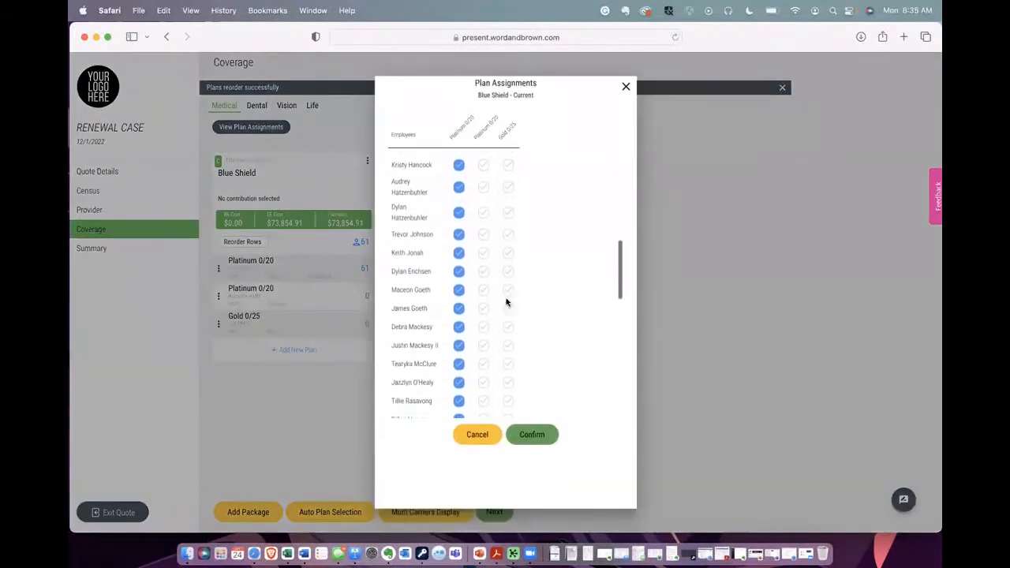
pyautogui.scroll(-6, 506, 302)
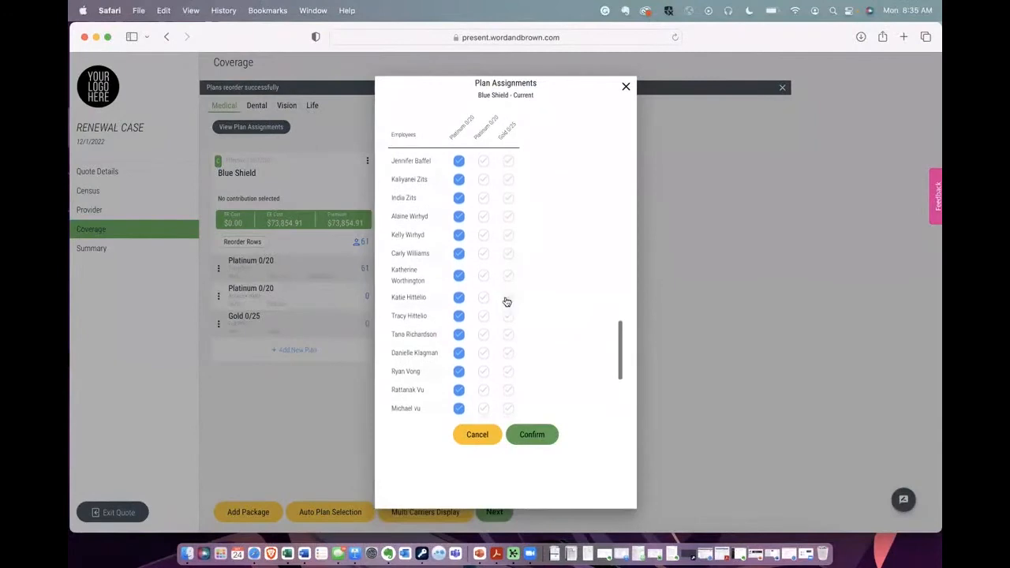
pyautogui.click(483, 298)
pyautogui.click(484, 317)
# Assign the next fourteen employees after those two to the Gold 0/25 plan and save the assignments
pyautogui.scroll(-1, 484, 319)
pyautogui.scroll(-3, 485, 320)
pyautogui.click(509, 261)
pyautogui.click(509, 280)
pyautogui.click(508, 298)
pyautogui.scroll(-3, 510, 295)
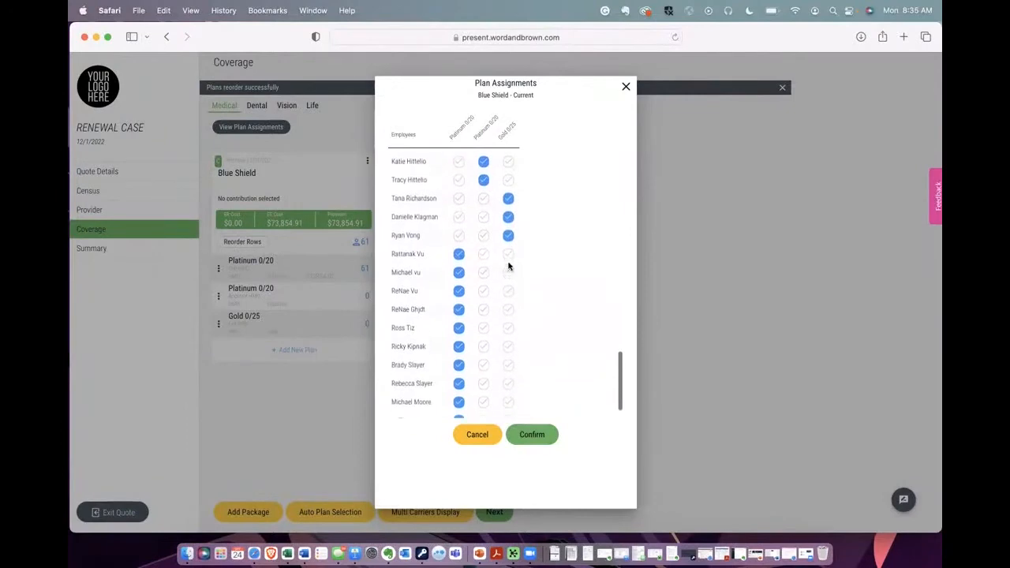
pyautogui.click(508, 253)
pyautogui.click(508, 272)
pyautogui.click(508, 290)
pyautogui.scroll(-2, 509, 292)
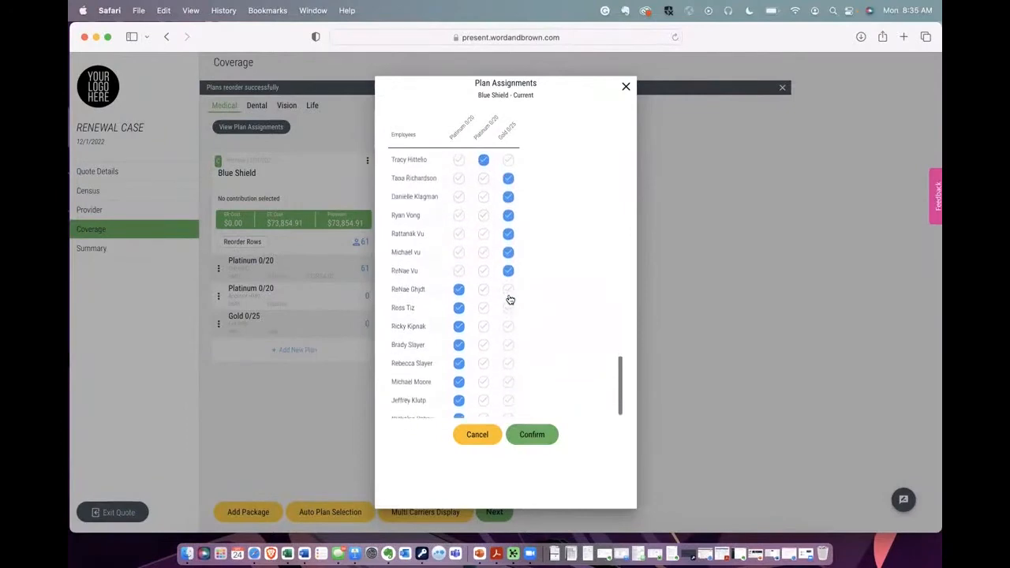
pyautogui.click(509, 281)
pyautogui.click(509, 297)
pyautogui.click(509, 316)
pyautogui.click(509, 337)
pyautogui.click(509, 354)
pyautogui.click(509, 373)
pyautogui.click(509, 391)
pyautogui.click(508, 408)
pyautogui.click(527, 436)
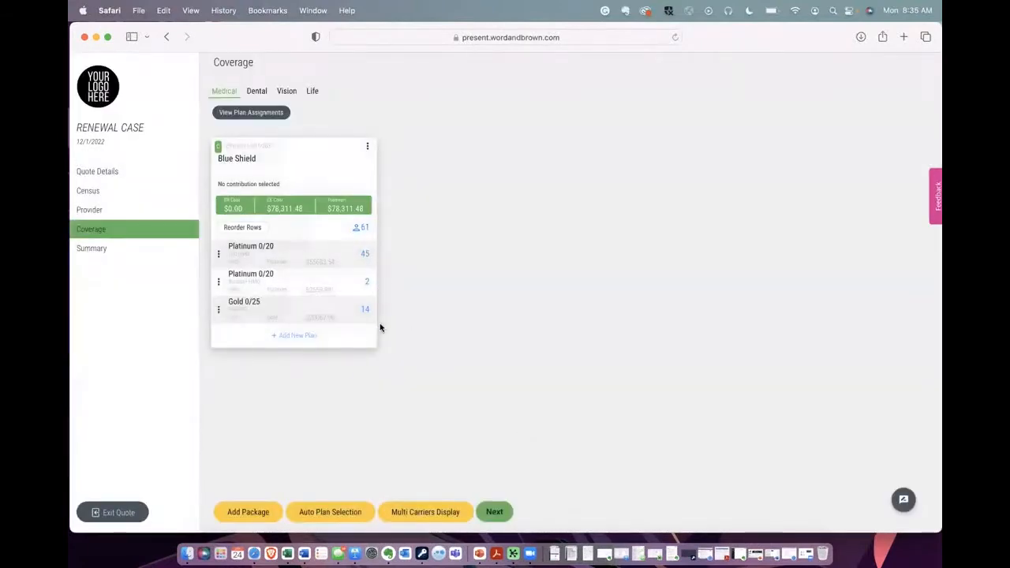
# Check the actions available for the Trio HMO plan and create a renewal package from the current Blue Shield package
pyautogui.click(218, 255)
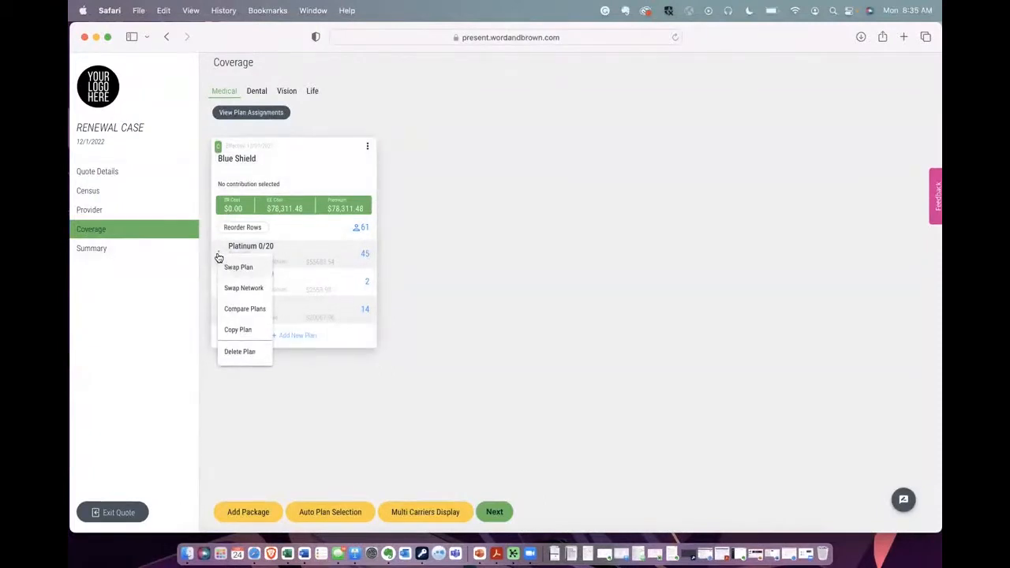
pyautogui.click(507, 184)
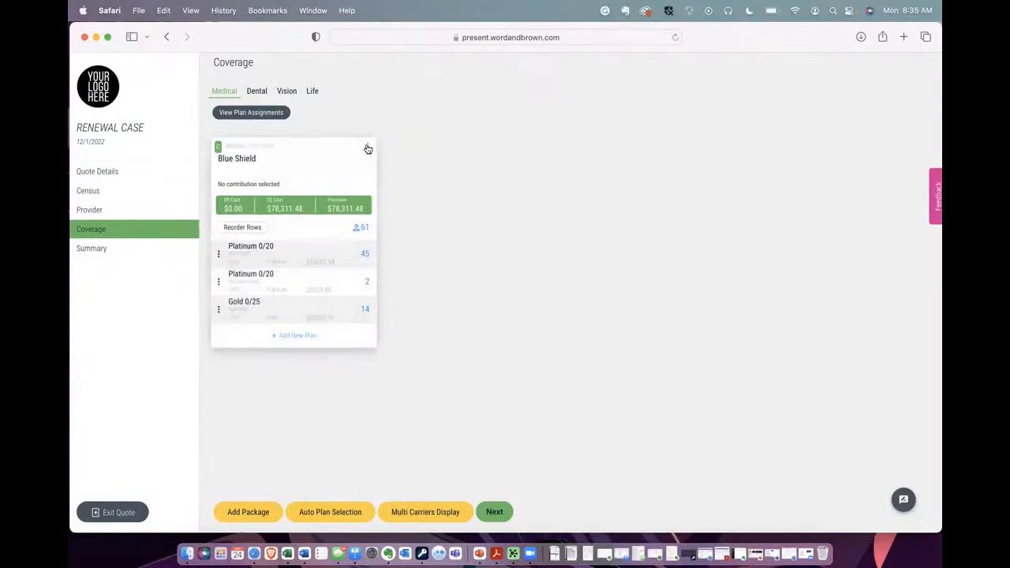
pyautogui.click(367, 148)
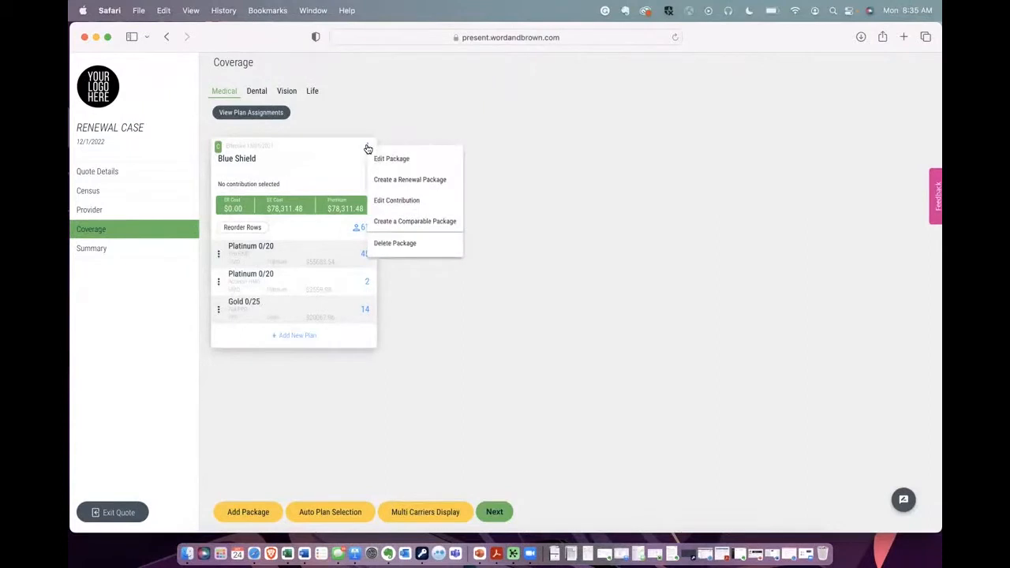
pyautogui.click(415, 182)
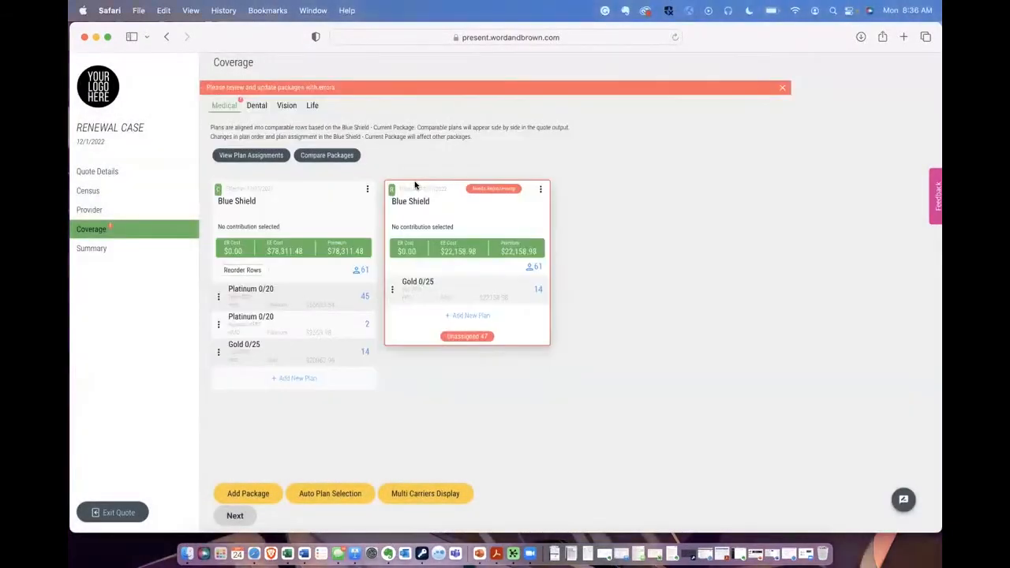
# Search the renewal package's plans for 0/25 and 0/20, and select the Trio HMO and Access+ HMO Platinum 0/20 renewal plans
pyautogui.click(494, 191)
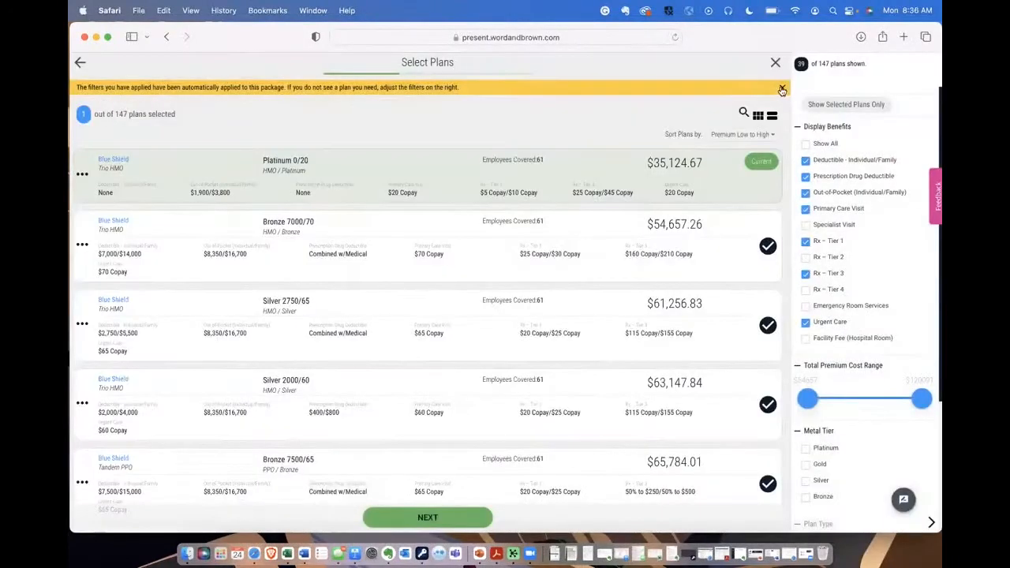
pyautogui.click(782, 87)
pyautogui.click(742, 99)
pyautogui.write('0')
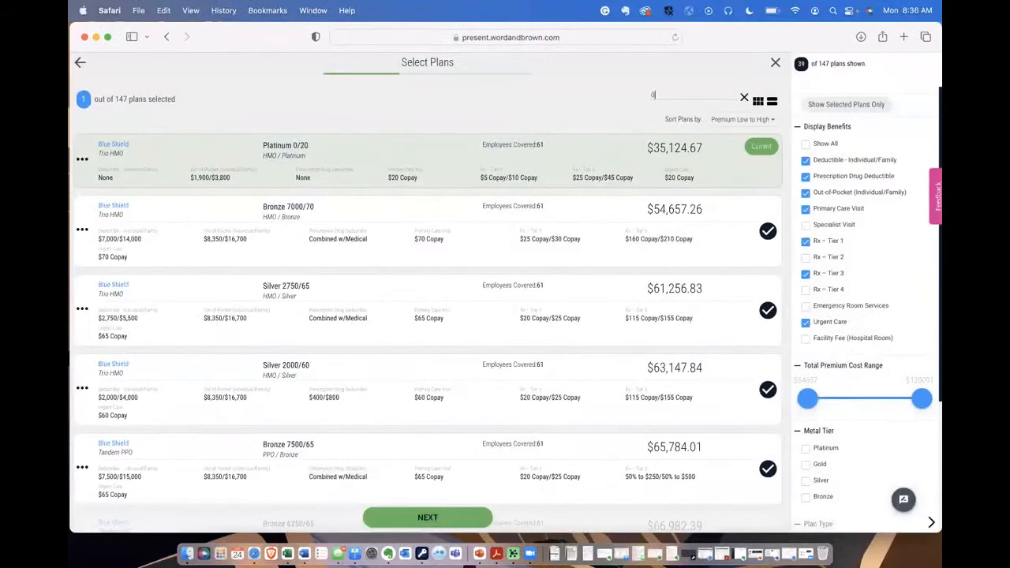
pyautogui.write('/25')
pyautogui.scroll(-1, 620, 281)
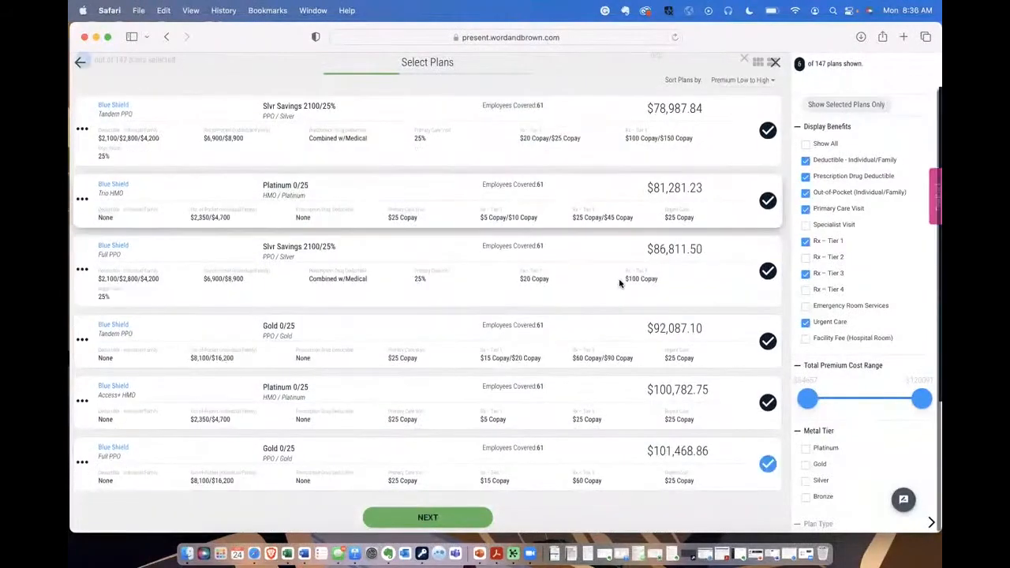
pyautogui.scroll(1, 625, 236)
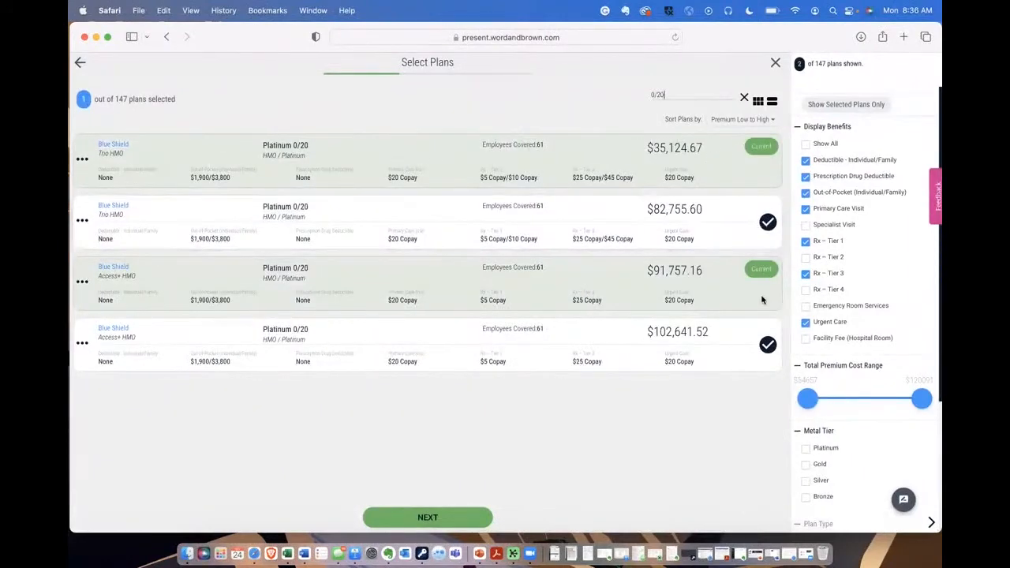
pyautogui.click(768, 222)
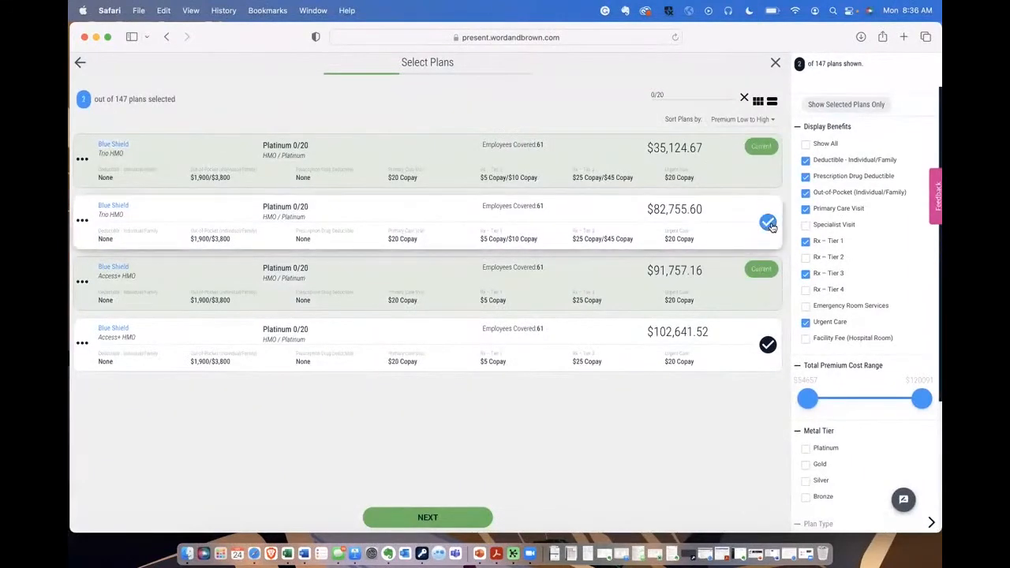
pyautogui.click(768, 345)
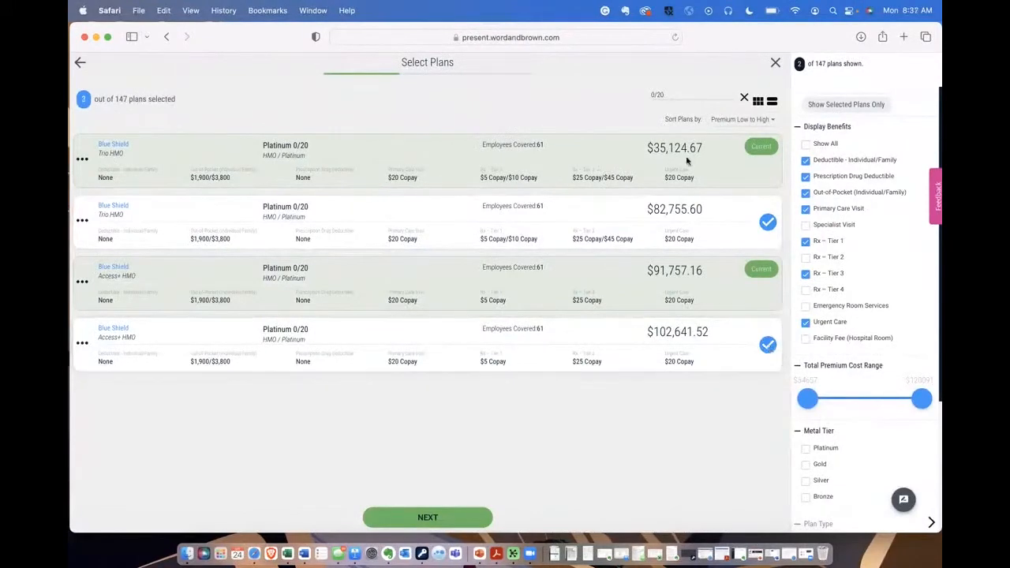
# Finish adding the selected plans to the renewal package and move its Gold 0/25 plan below both Platinum 0/20 plans
pyautogui.click(442, 518)
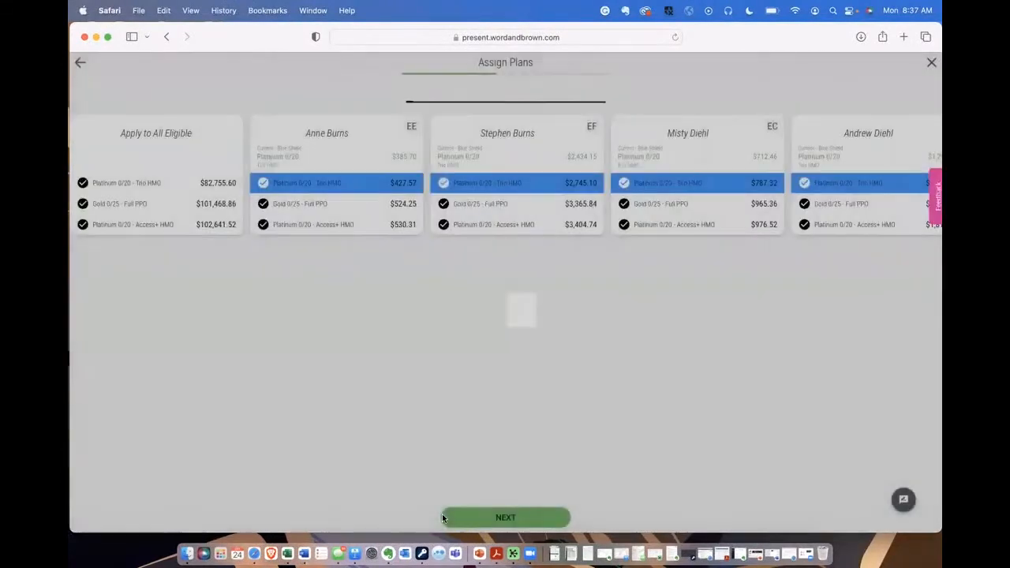
pyautogui.click(478, 517)
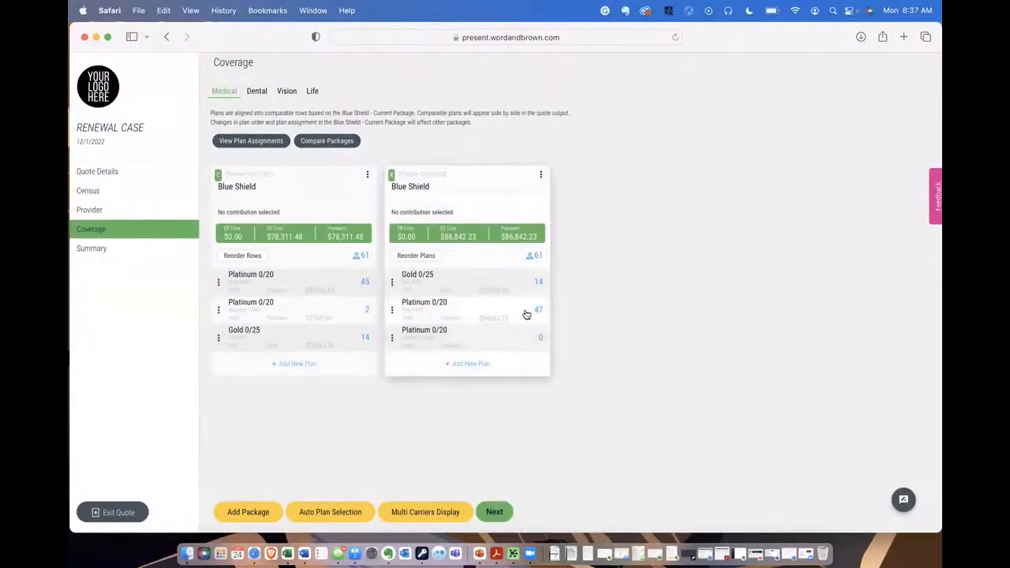
pyautogui.click(424, 256)
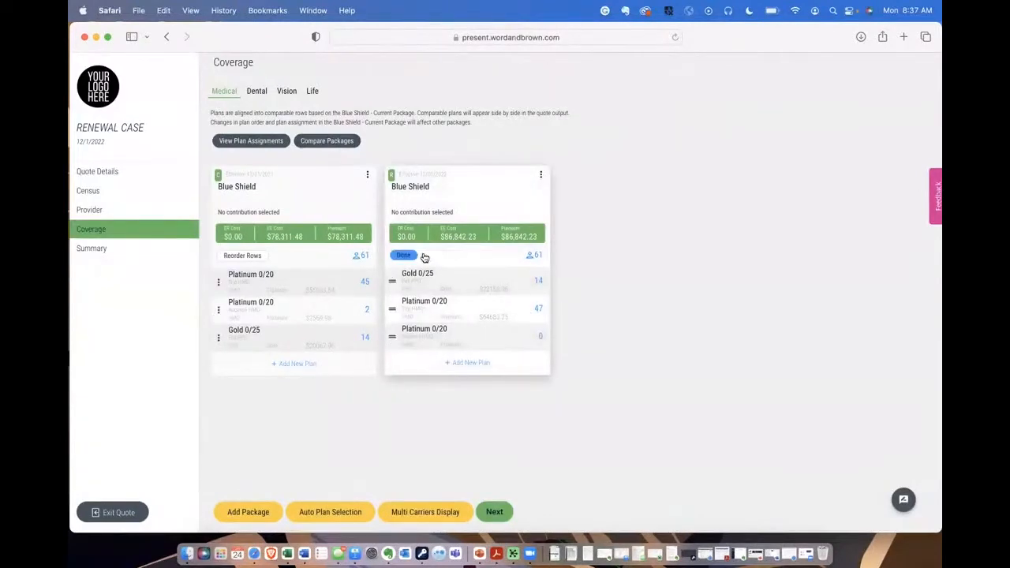
pyautogui.moveTo(393, 284); pyautogui.dragTo(392, 345)
pyautogui.click(403, 255)
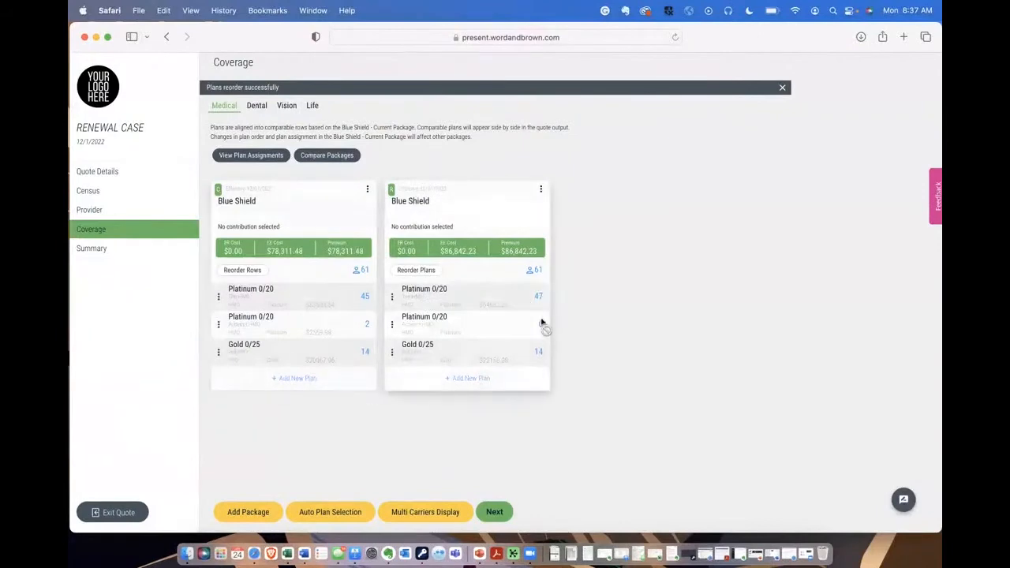
# In the renewal package's plan assignments, move the two employees listed just before the Gold 0/25 group to the Access+ HMO Platinum 0/20 plan
pyautogui.click(541, 270)
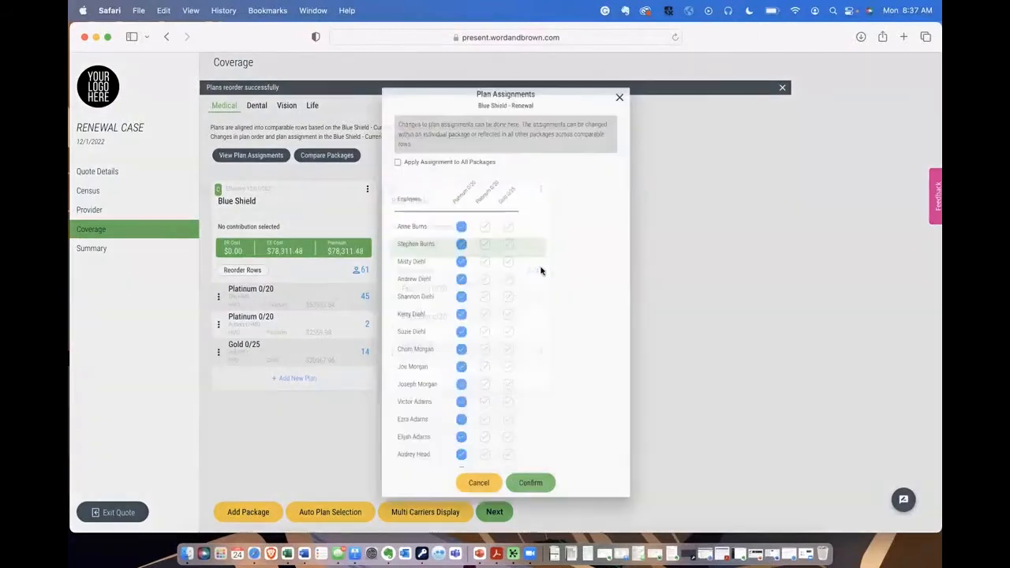
pyautogui.scroll(-10, 505, 367)
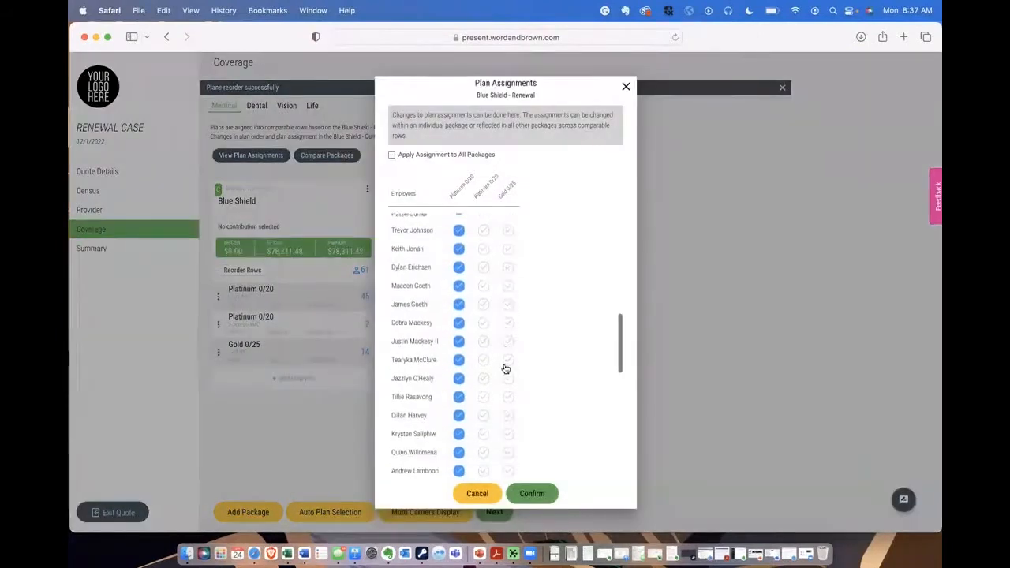
pyautogui.scroll(-5, 506, 370)
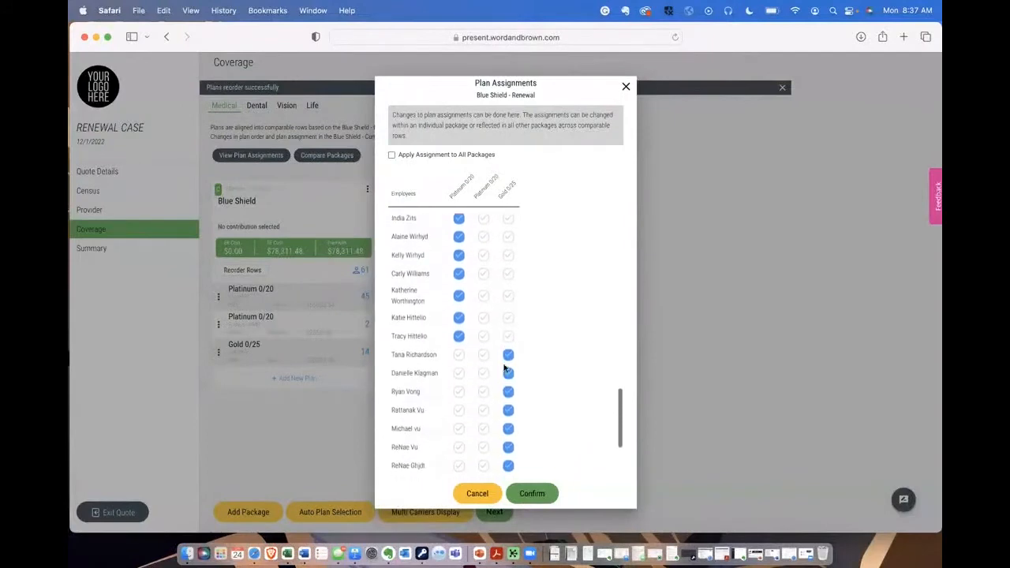
pyautogui.click(483, 317)
pyautogui.click(483, 336)
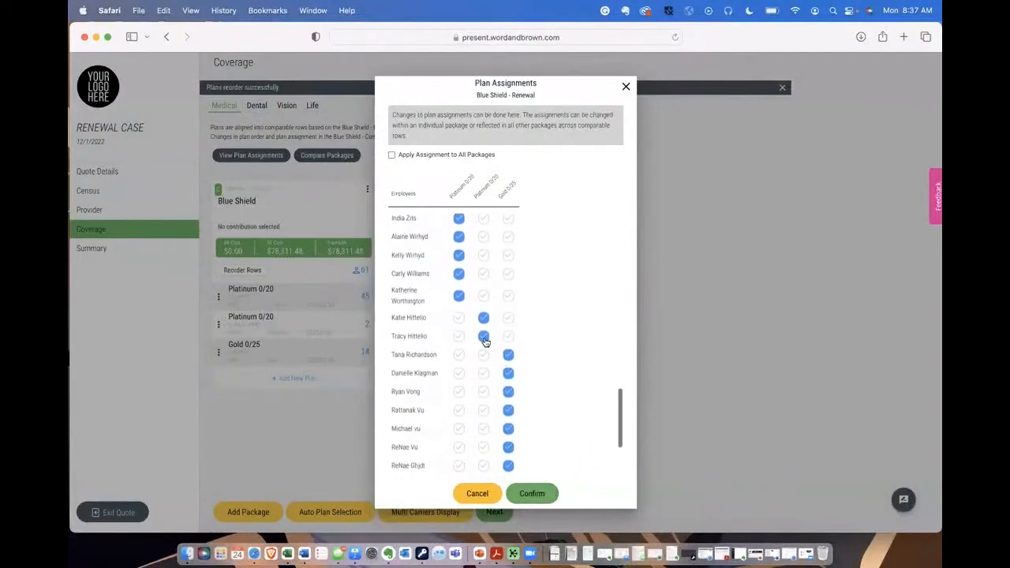
pyautogui.click(539, 497)
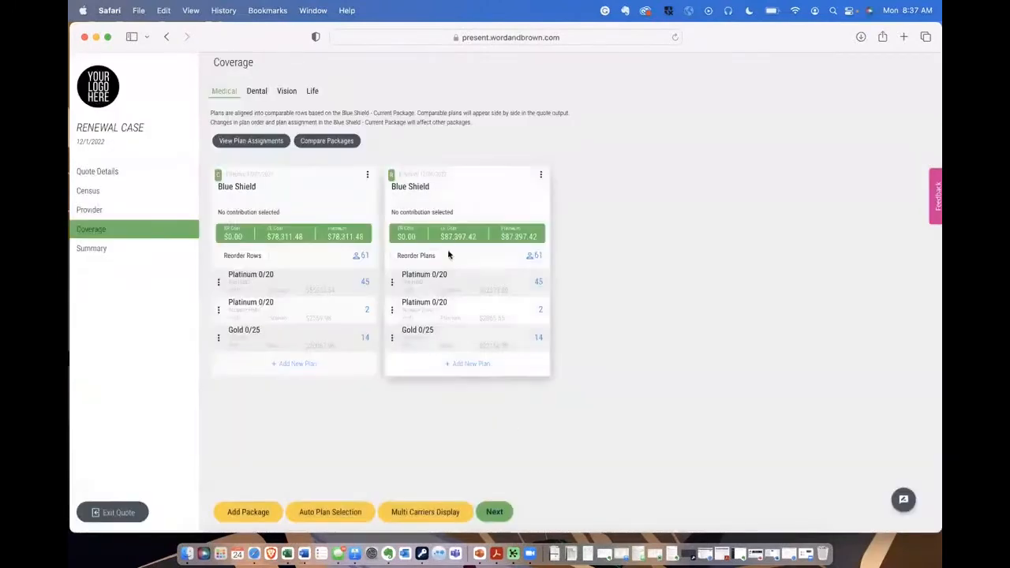
# Set the current Blue Shield package's employer contribution to 80% of employee and 50% of dependent premium, based on the lowest cost plan
pyautogui.click(366, 178)
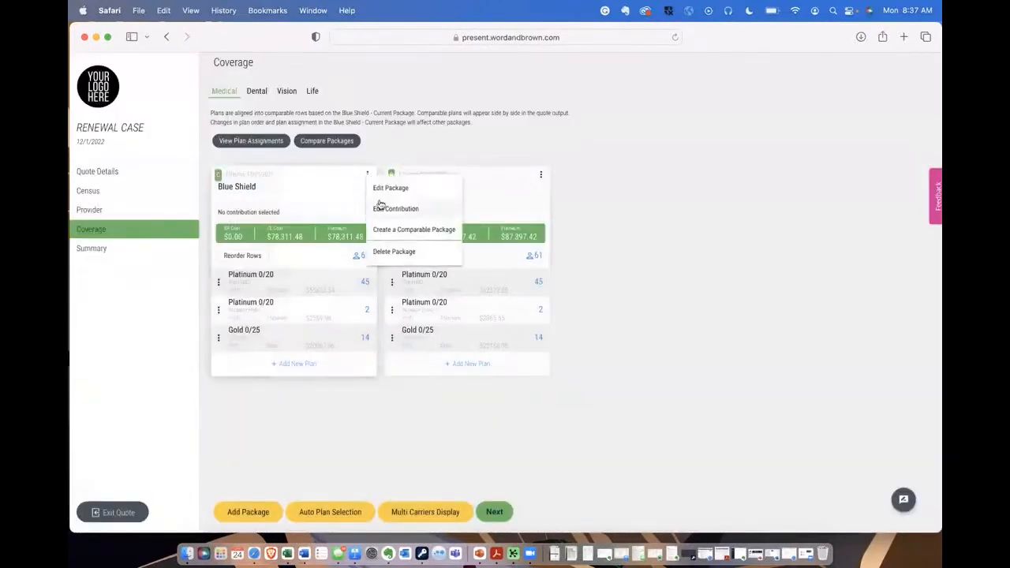
pyautogui.click(388, 210)
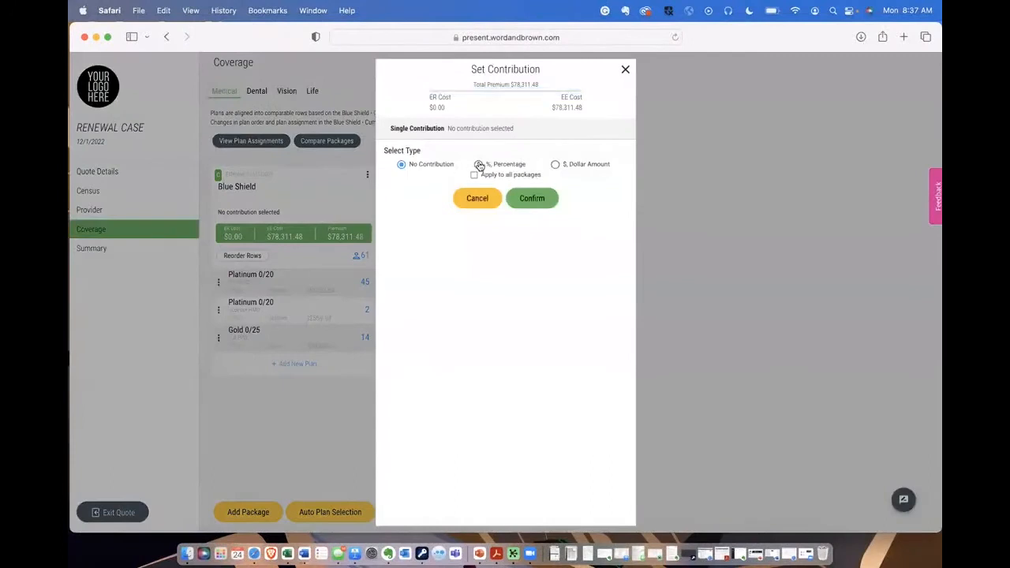
pyautogui.click(478, 164)
pyautogui.click(504, 198)
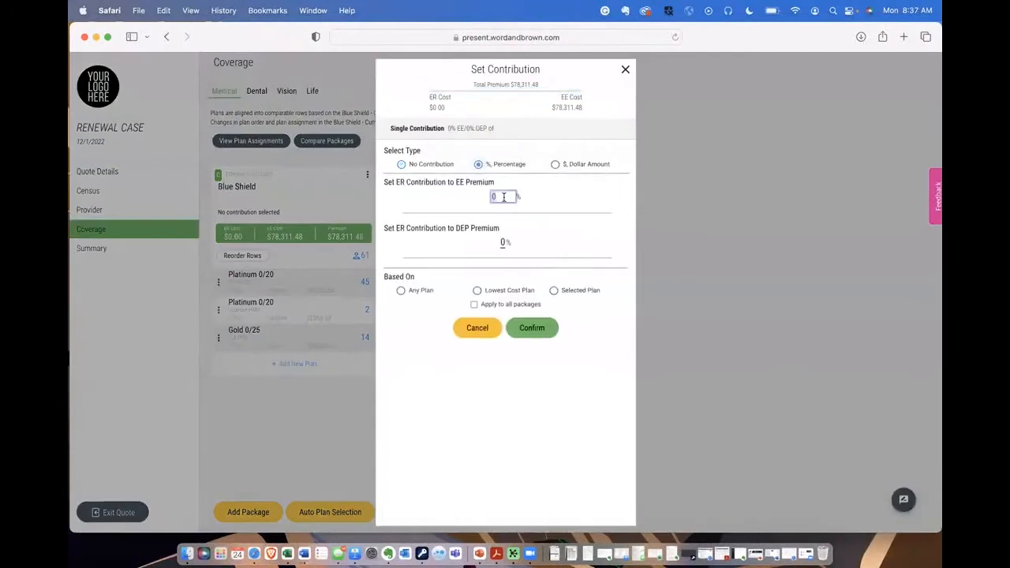
pyautogui.write('80')
pyautogui.click(501, 247)
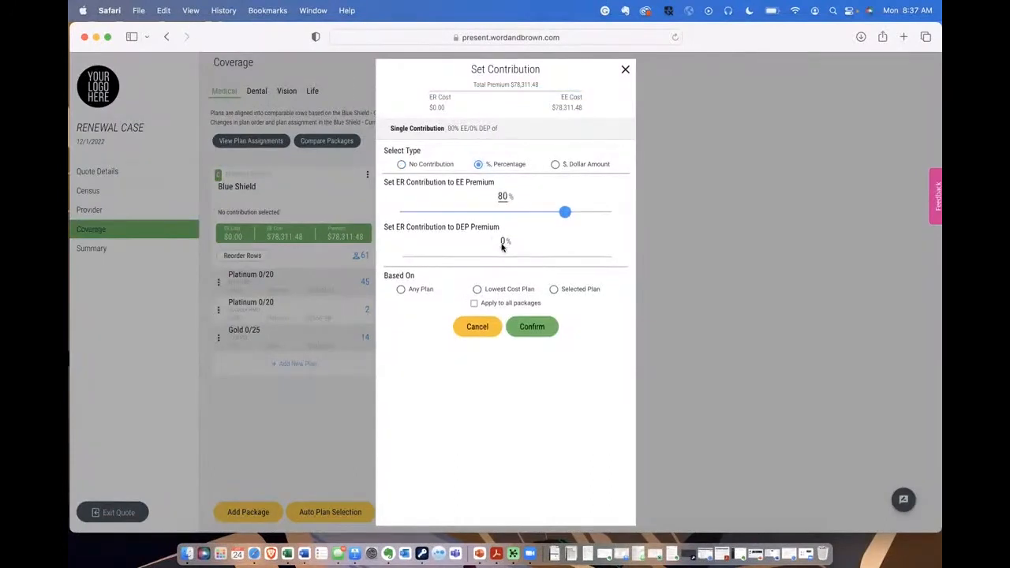
pyautogui.click(501, 241)
pyautogui.write('50')
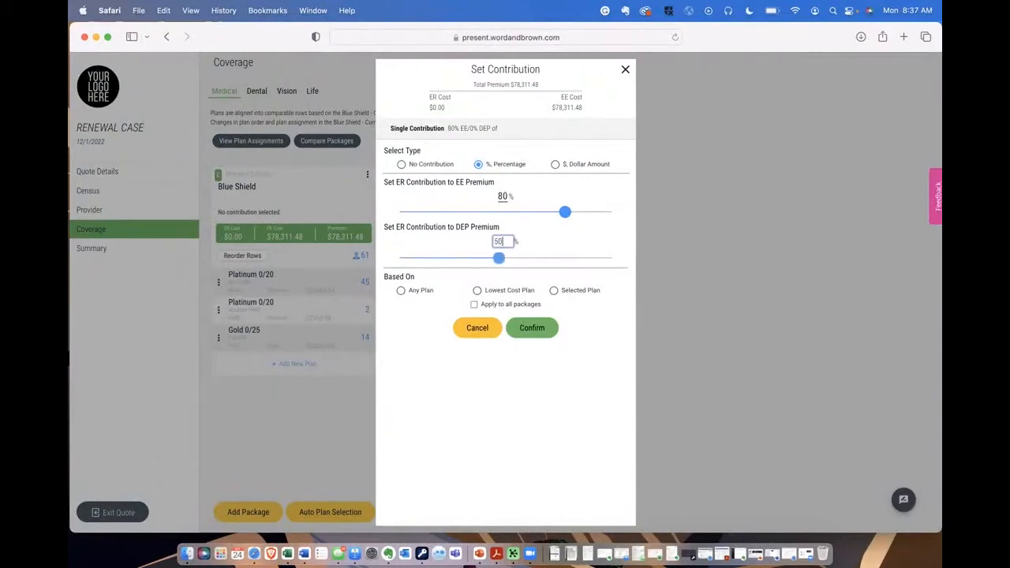
pyautogui.click(542, 388)
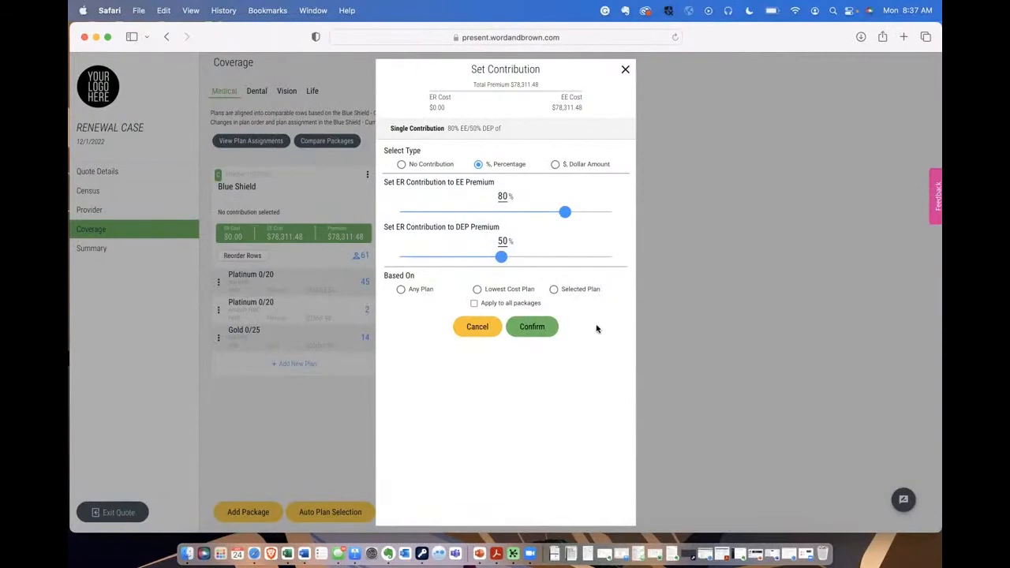
pyautogui.click(478, 289)
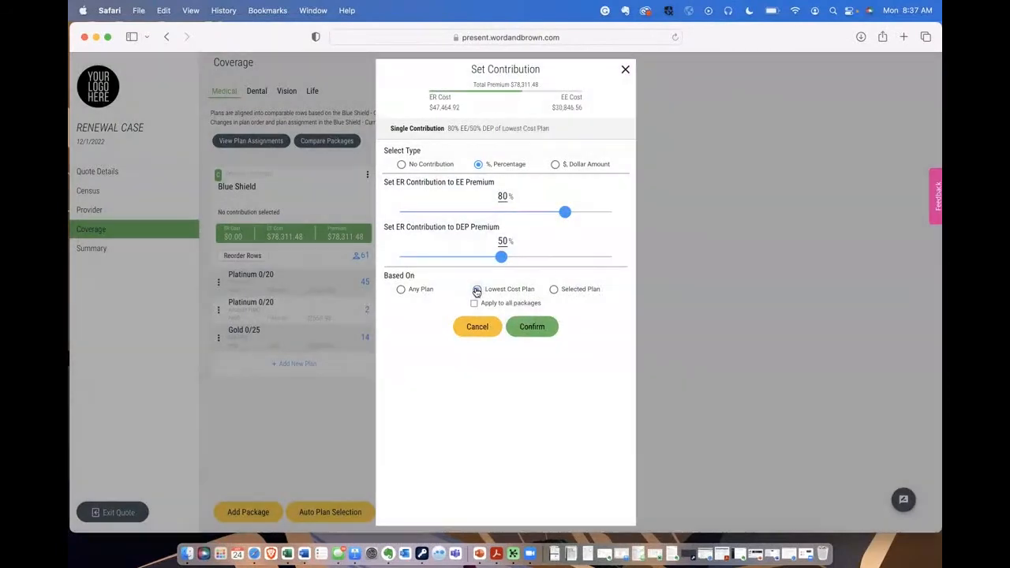
pyautogui.click(533, 326)
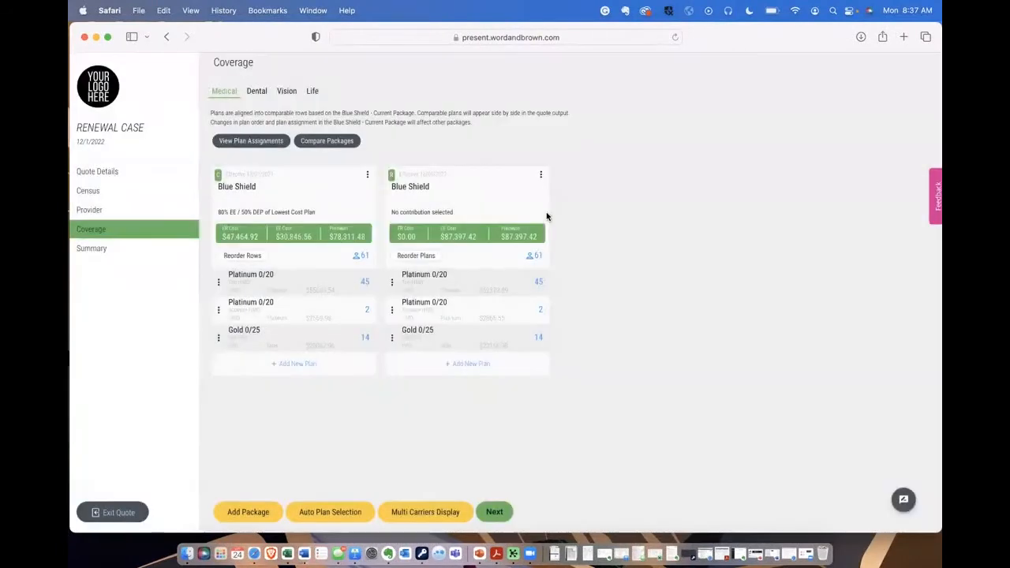
# Give the renewal Blue Shield package an employer contribution of 80% for employees and 50% for dependents, based on the lowest cost plan
pyautogui.click(540, 175)
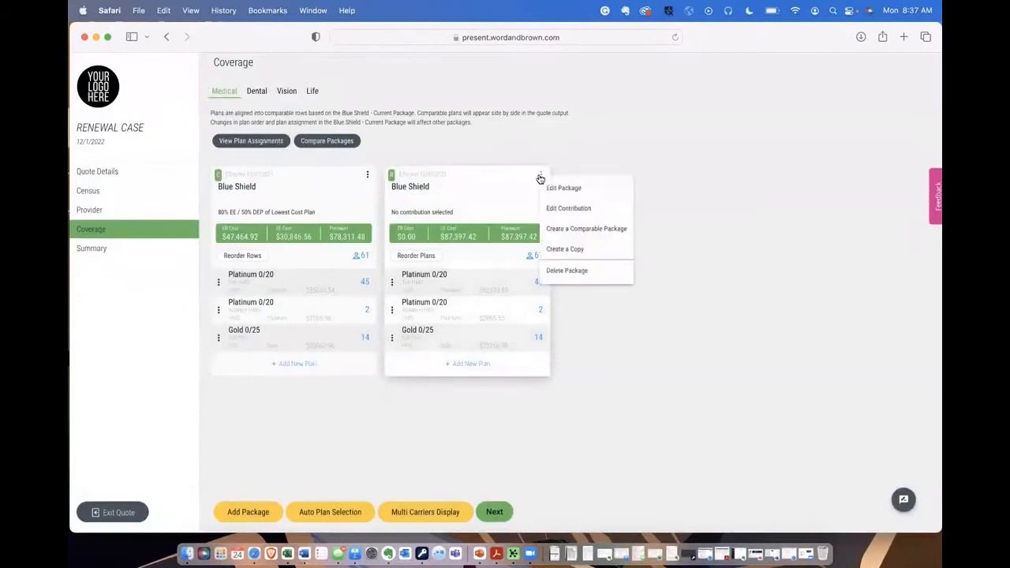
pyautogui.click(558, 210)
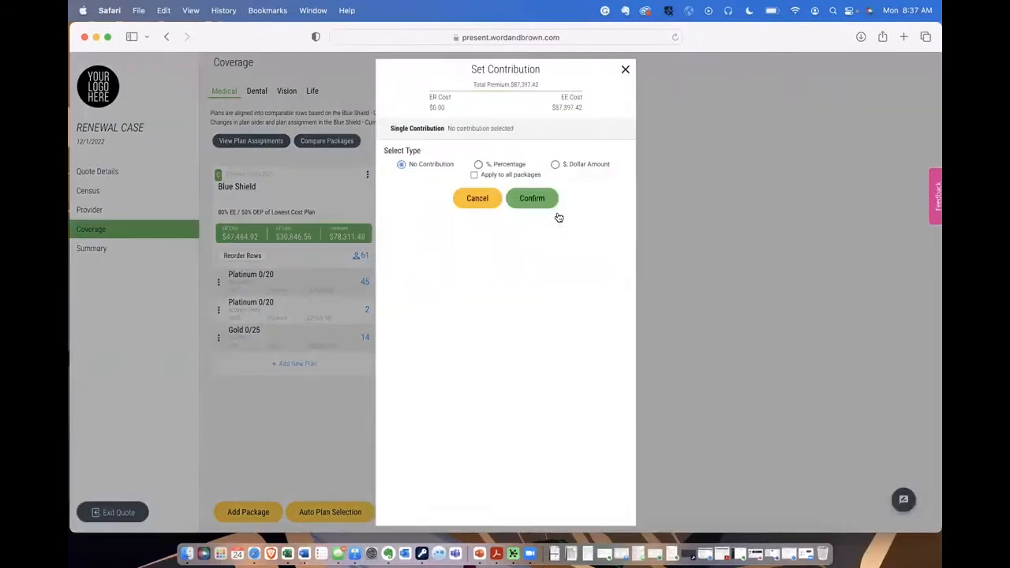
pyautogui.click(479, 165)
pyautogui.click(502, 195)
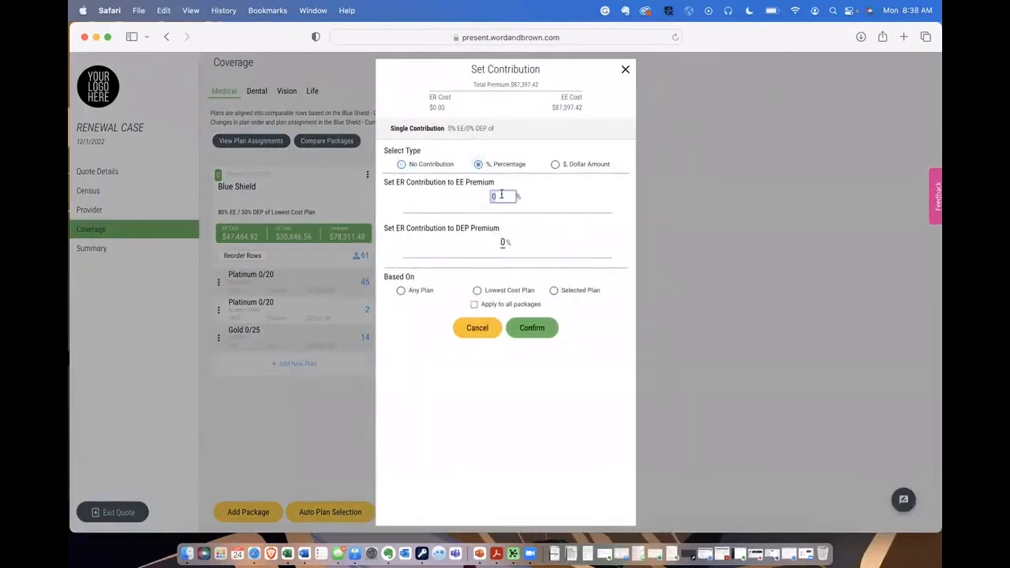
pyautogui.write('80')
pyautogui.click(506, 242)
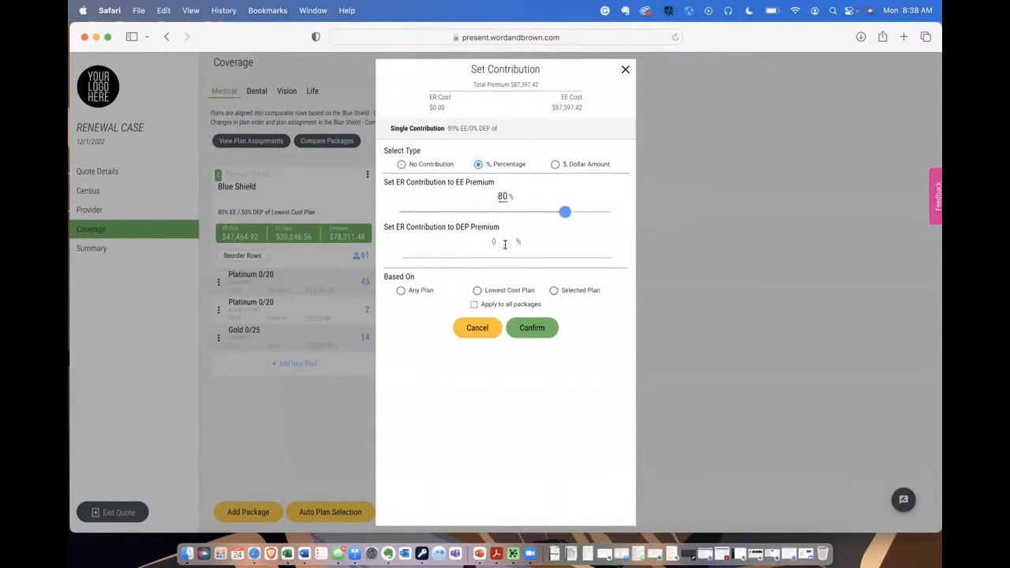
pyautogui.write('50')
pyautogui.click(476, 290)
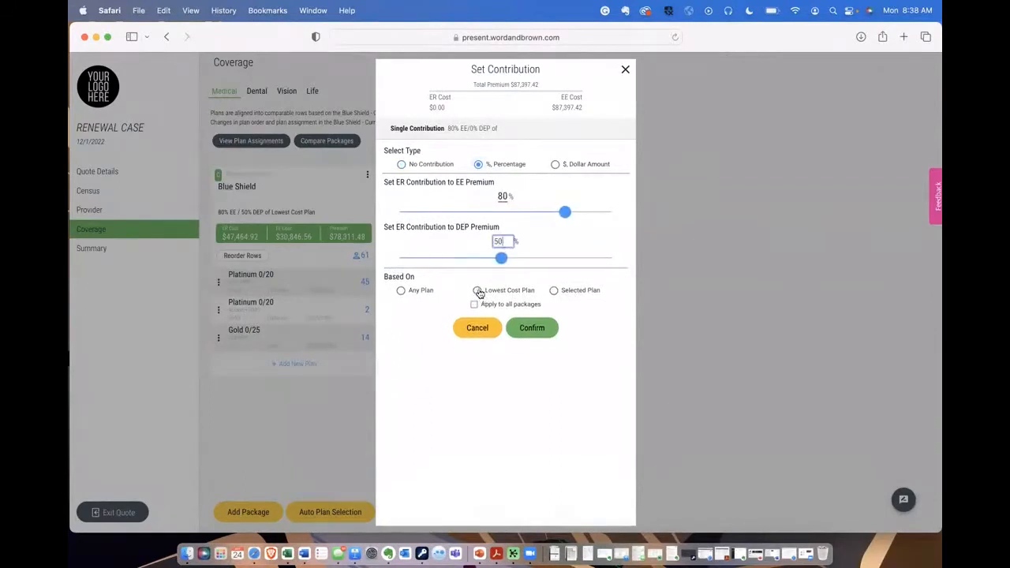
pyautogui.click(541, 327)
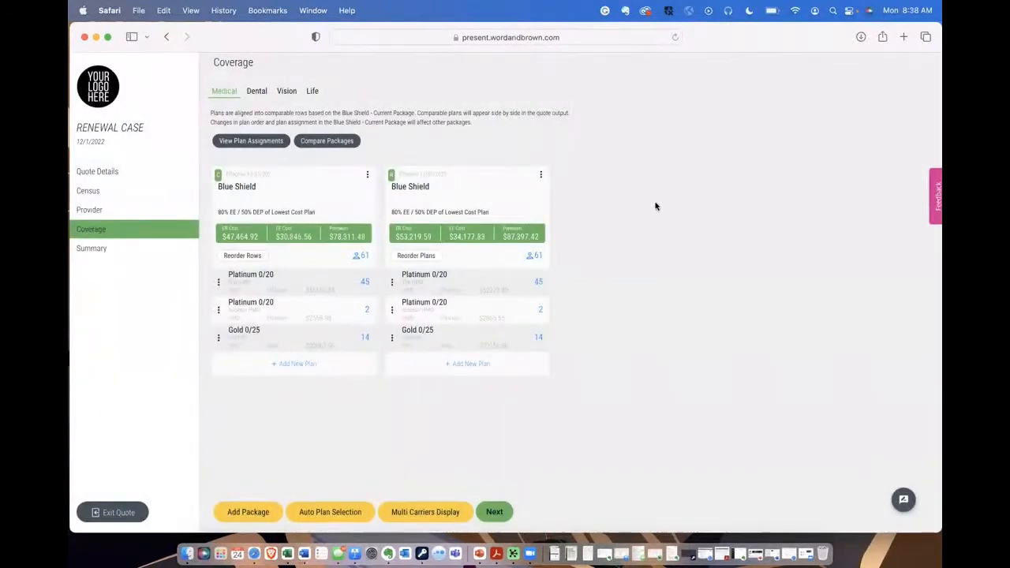
# Create comparable packages from the renewal package for all eight carriers offered, Aetna through UnitedHealthcare
pyautogui.click(542, 175)
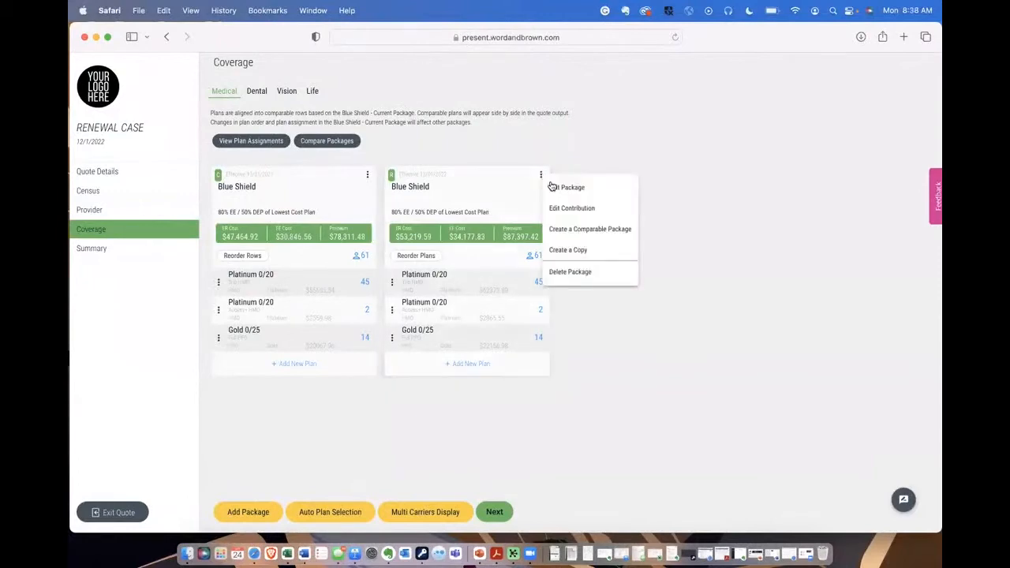
pyautogui.click(600, 229)
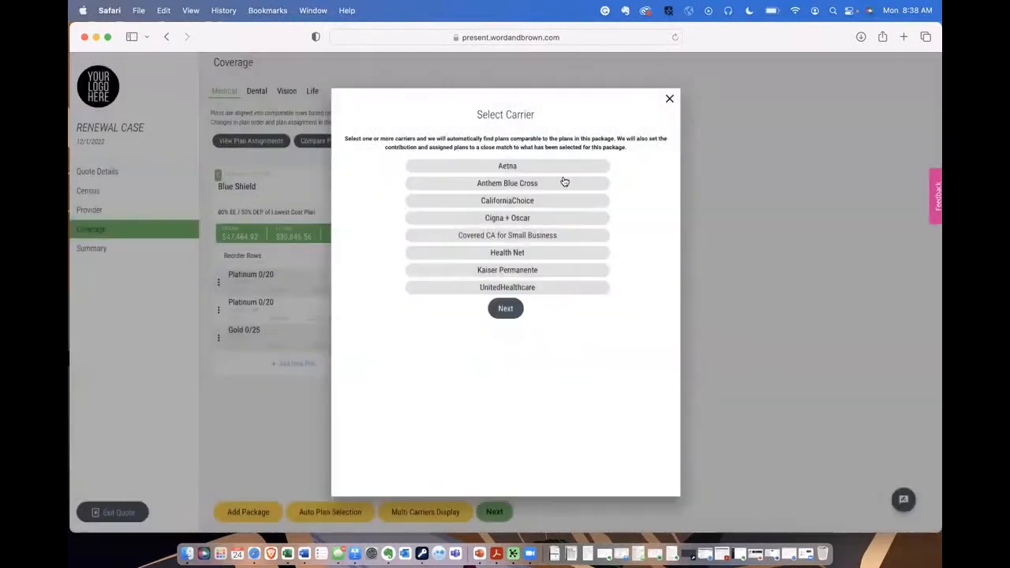
pyautogui.click(540, 168)
pyautogui.click(540, 185)
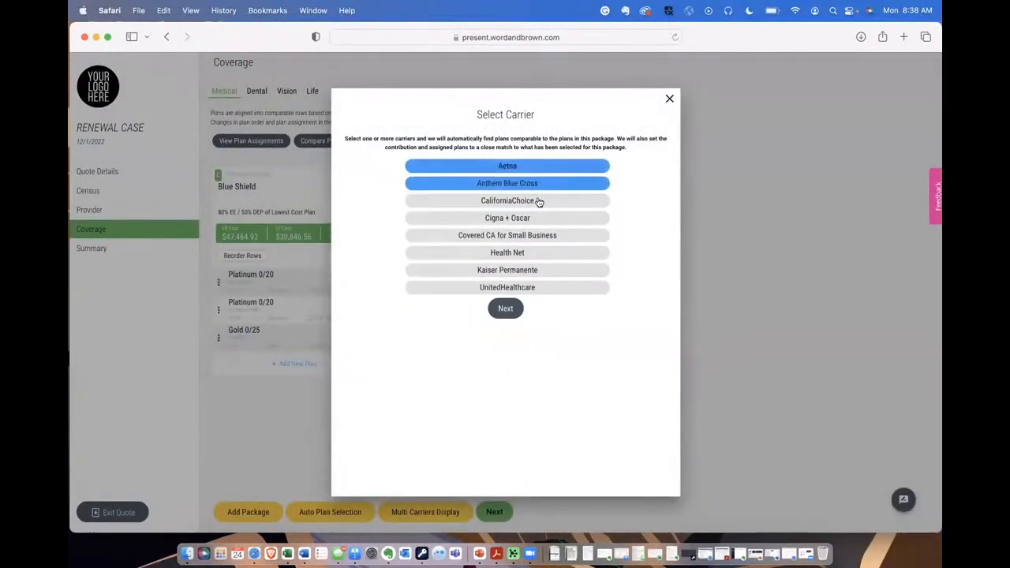
pyautogui.click(541, 202)
pyautogui.click(538, 219)
pyautogui.click(536, 236)
pyautogui.click(537, 252)
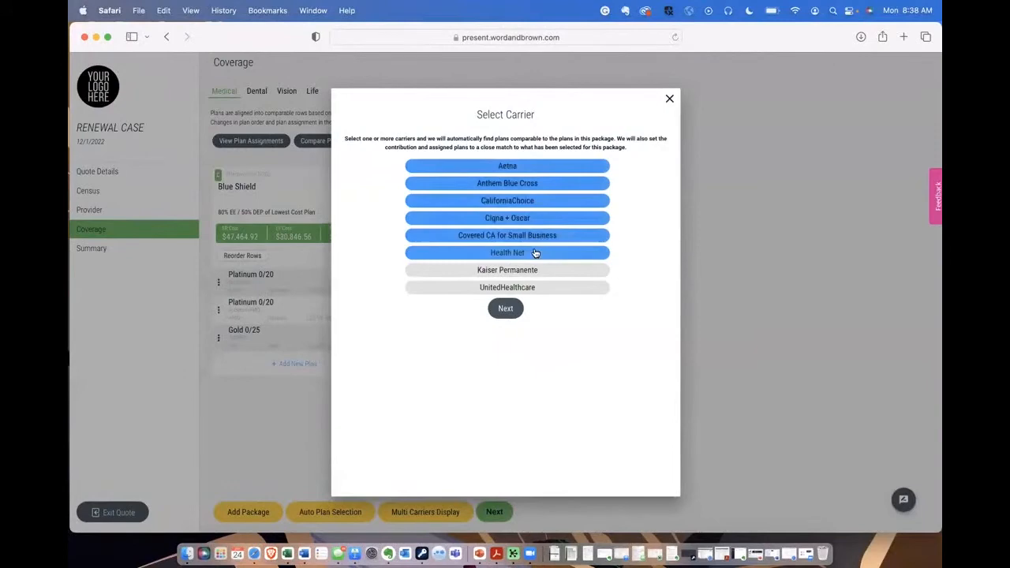
pyautogui.click(537, 270)
pyautogui.click(534, 287)
pyautogui.click(506, 308)
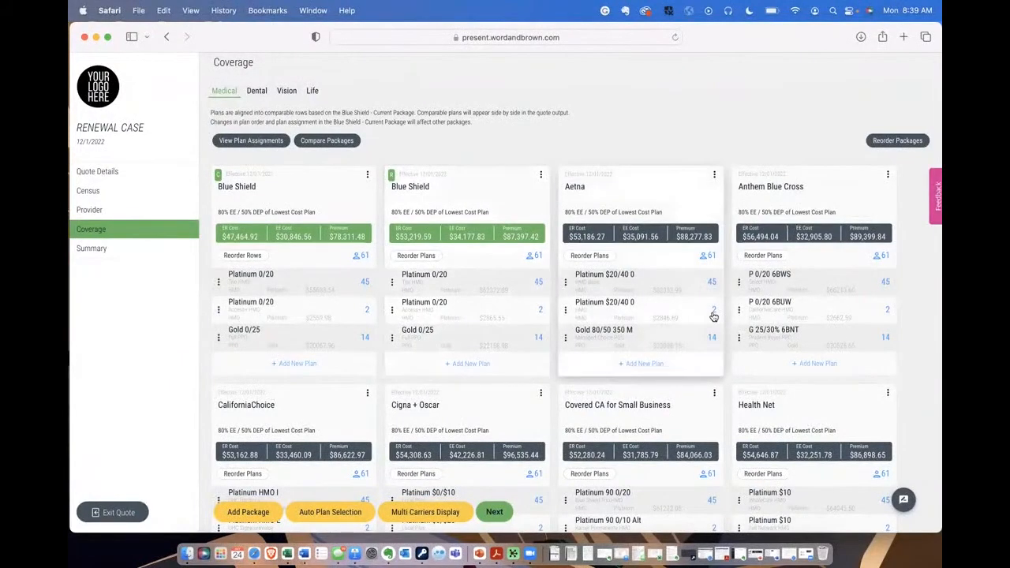
# Review the costs and matched plans of the comparable carrier packages, and check the actions available for the Covered CA for Small Business package
pyautogui.scroll(-4, 713, 316)
pyautogui.scroll(-5, 713, 316)
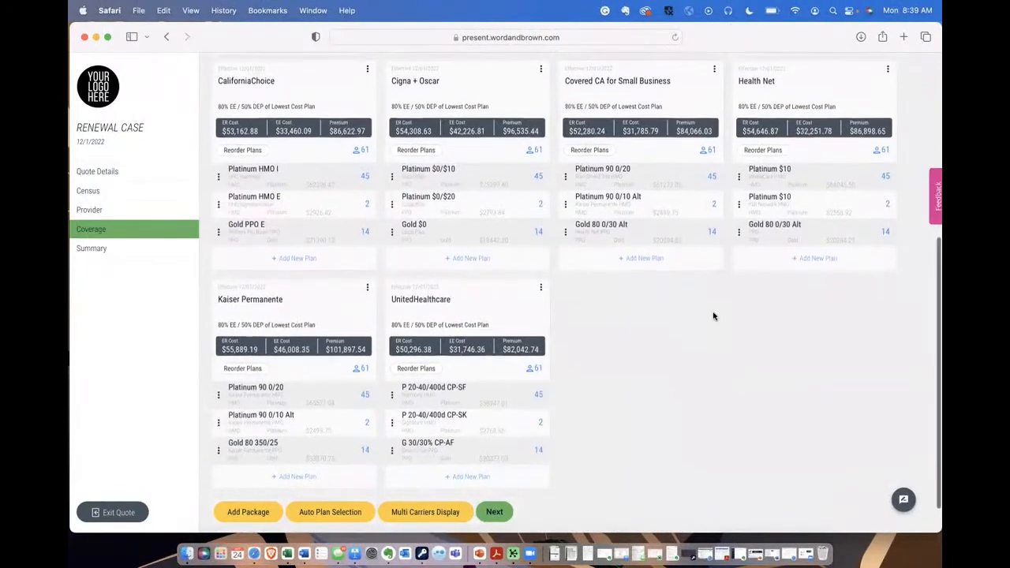
pyautogui.scroll(-1, 713, 316)
pyautogui.scroll(1, 713, 316)
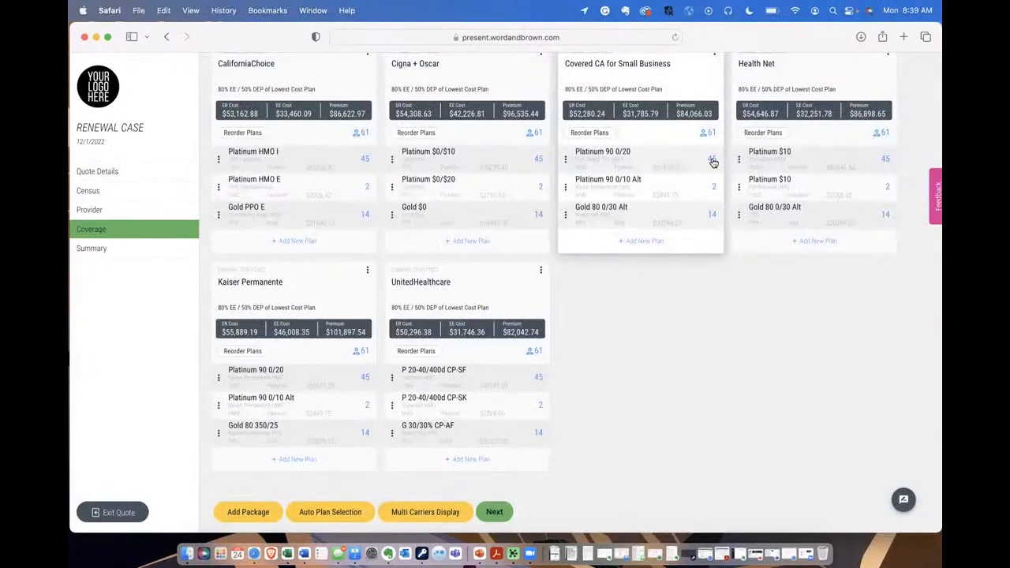
pyautogui.scroll(2, 713, 162)
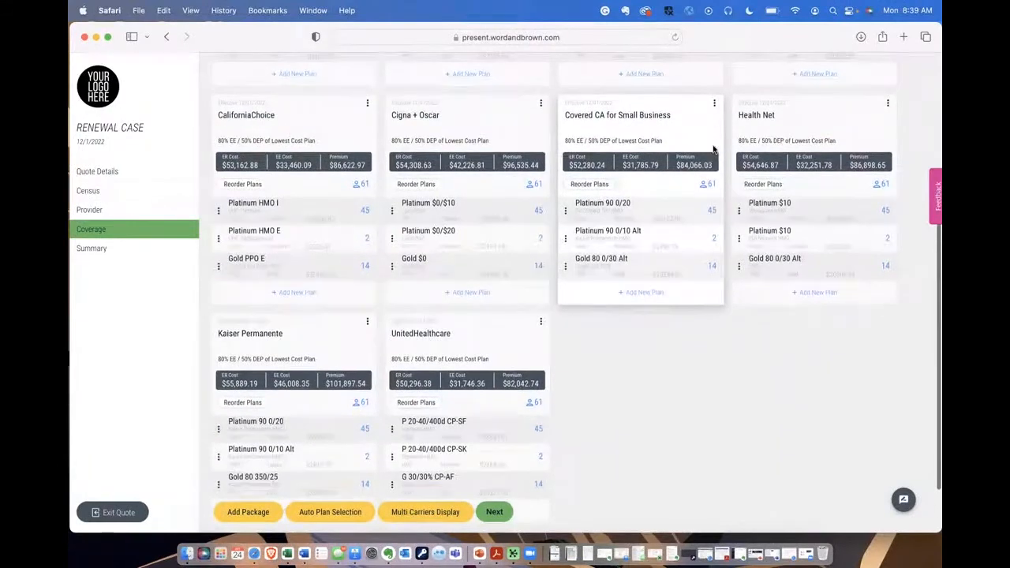
pyautogui.click(714, 105)
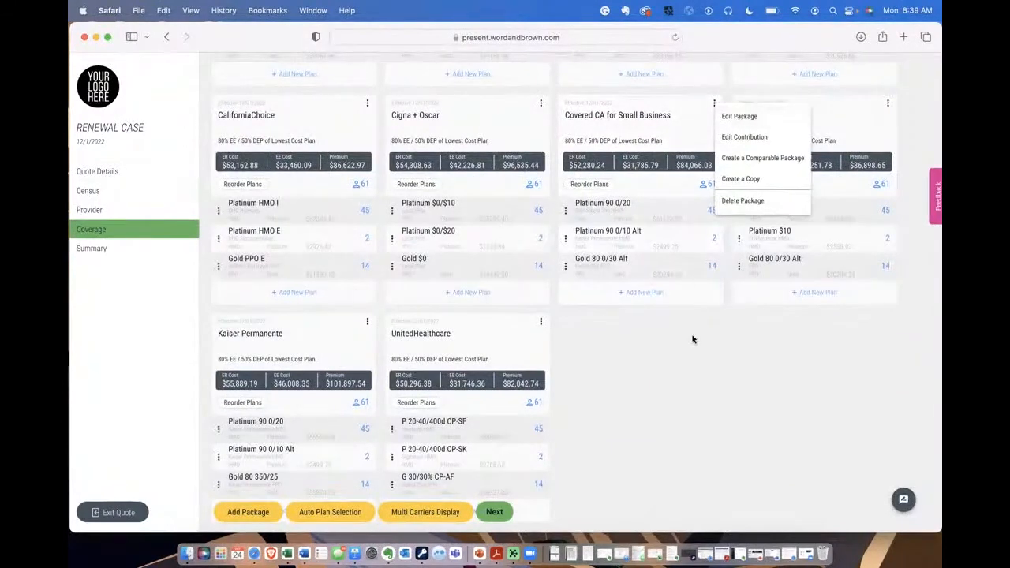
pyautogui.click(707, 372)
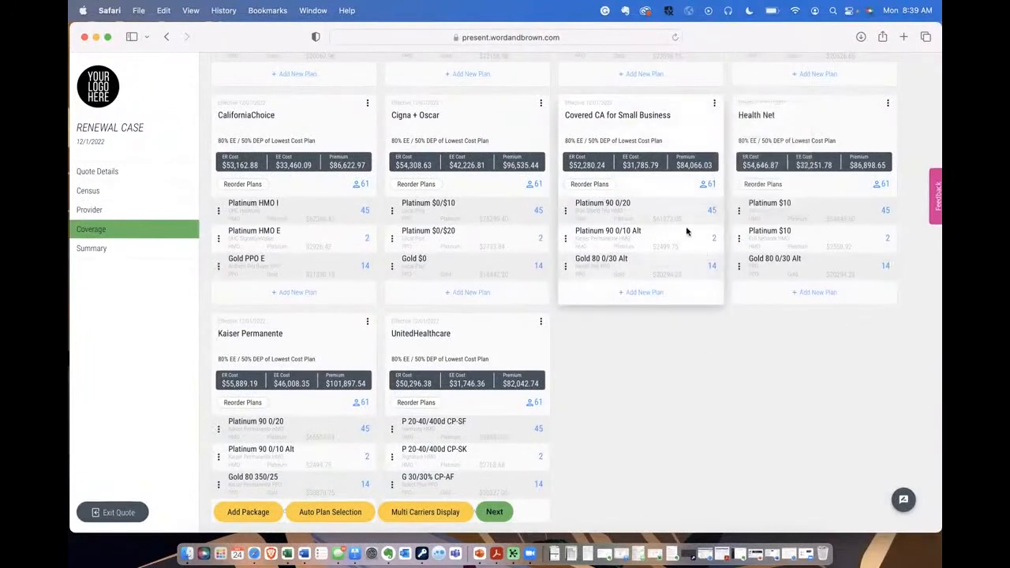
pyautogui.scroll(3, 687, 231)
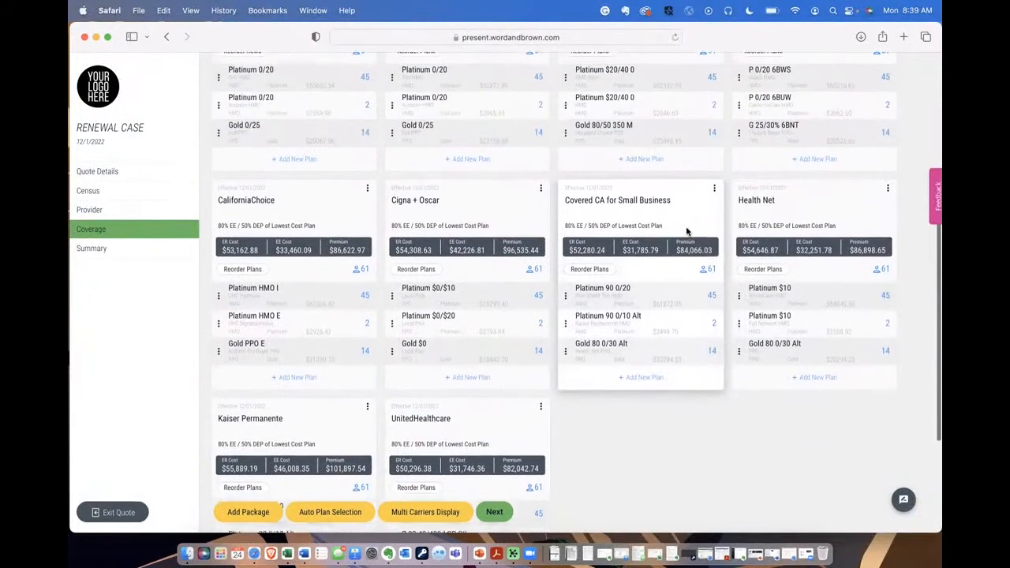
pyautogui.scroll(3, 687, 231)
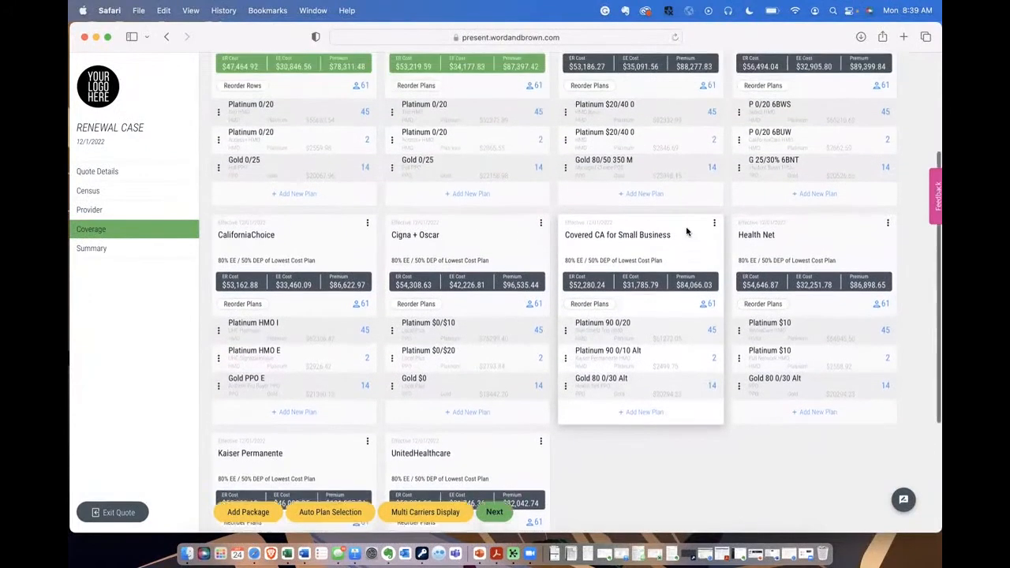
# Check the actions available for the renewal Blue Shield package and review the costs and plans of every medical package through UnitedHealthcare
pyautogui.scroll(2, 686, 231)
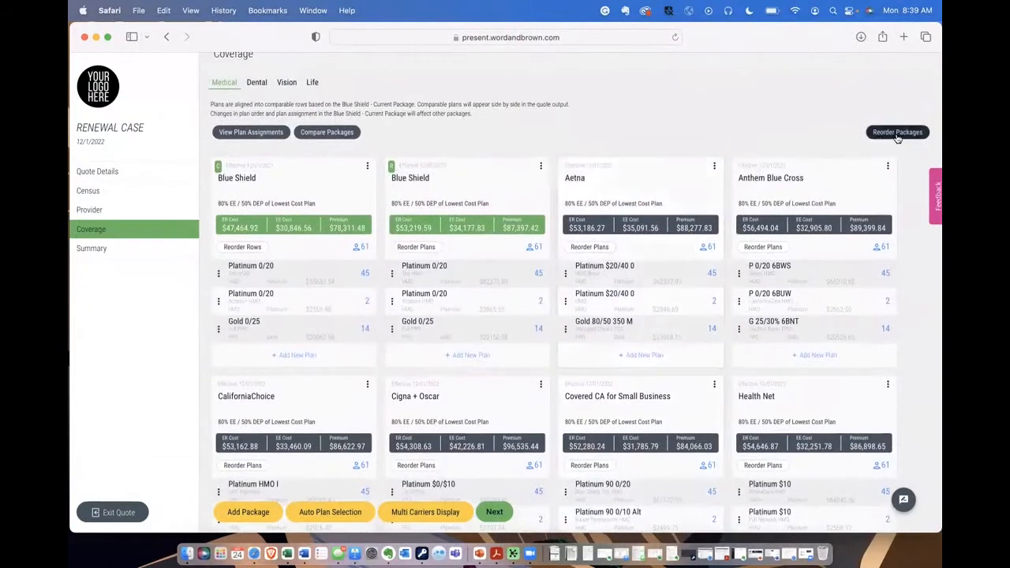
pyautogui.click(540, 166)
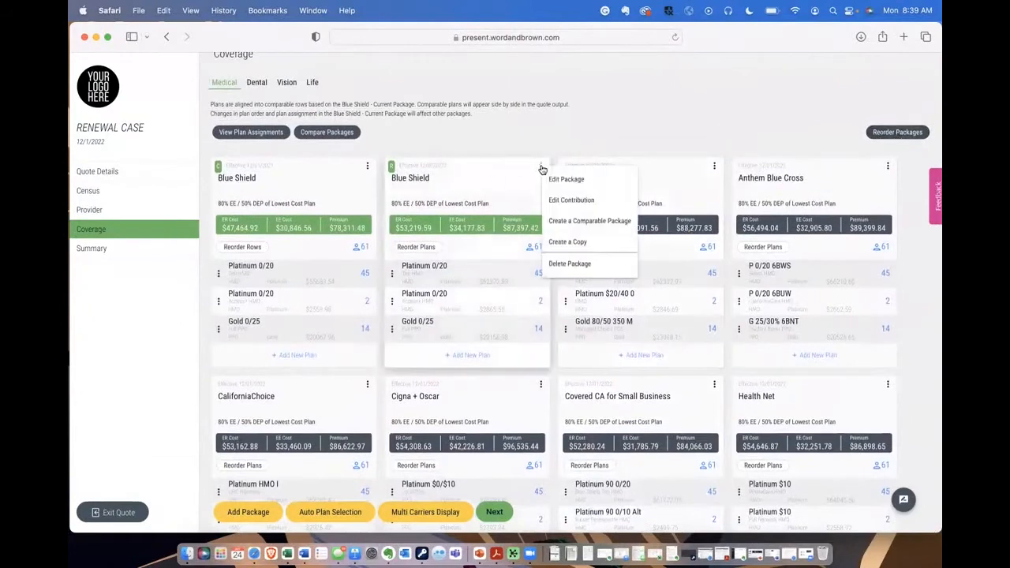
pyautogui.click(594, 134)
pyautogui.scroll(-2, 593, 133)
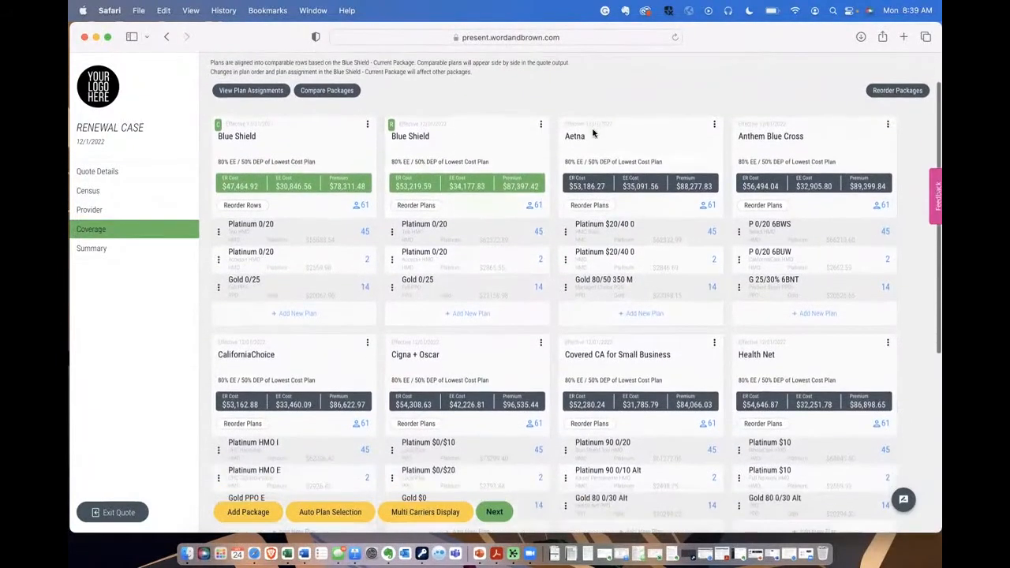
pyautogui.scroll(-2, 592, 132)
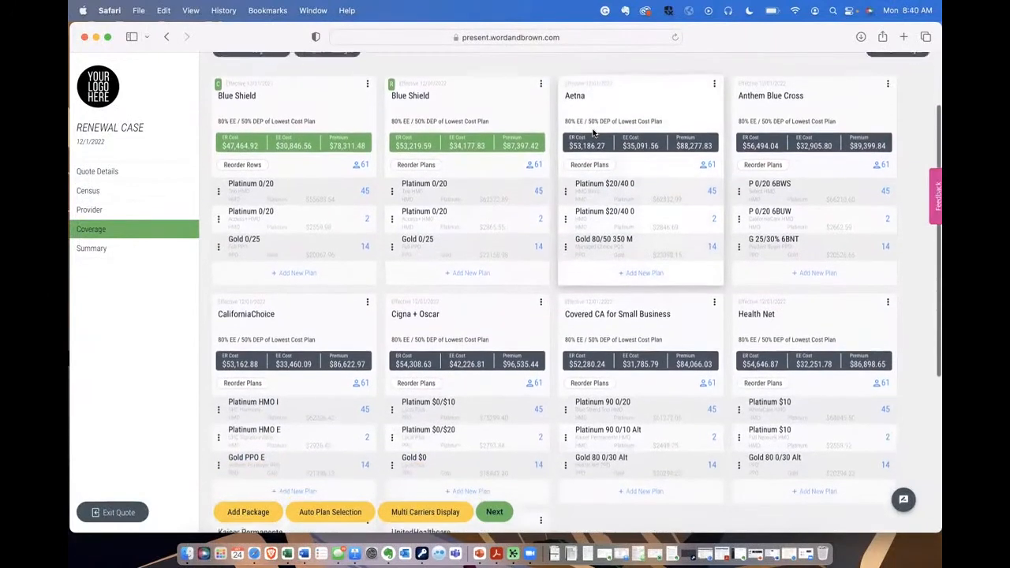
pyautogui.scroll(-2, 692, 270)
pyautogui.scroll(-1, 692, 270)
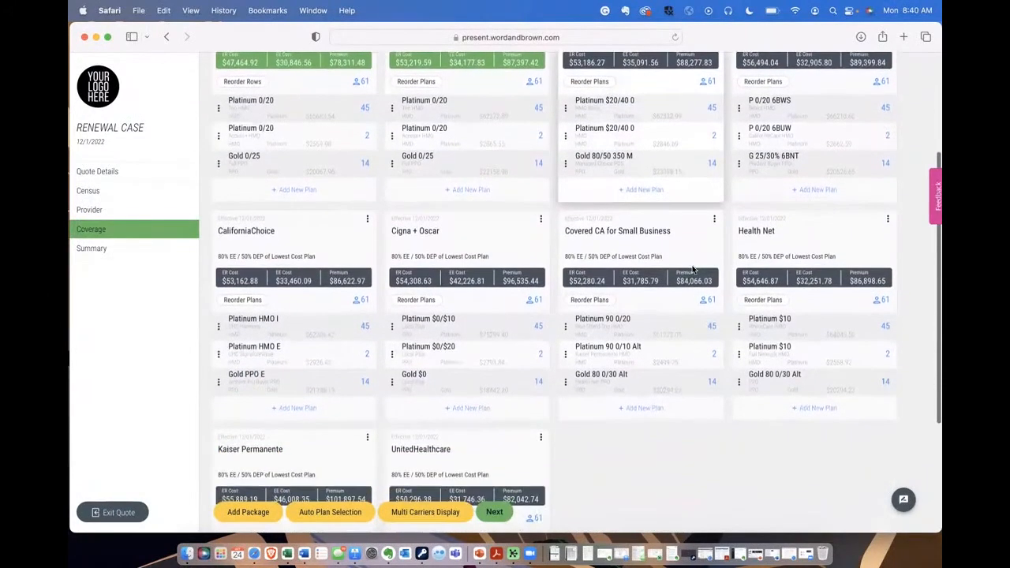
pyautogui.scroll(4, 514, 275)
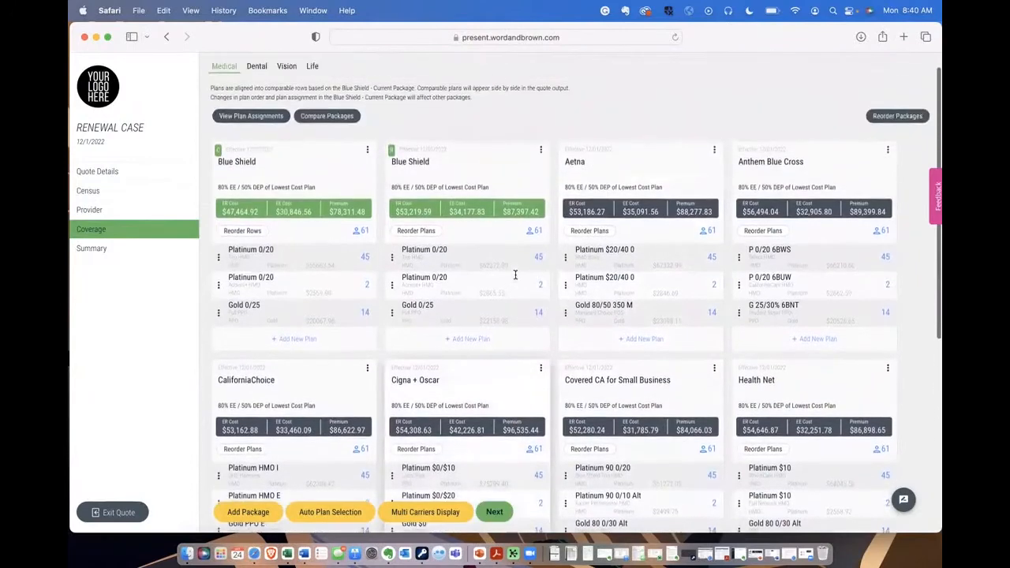
pyautogui.scroll(-2, 514, 276)
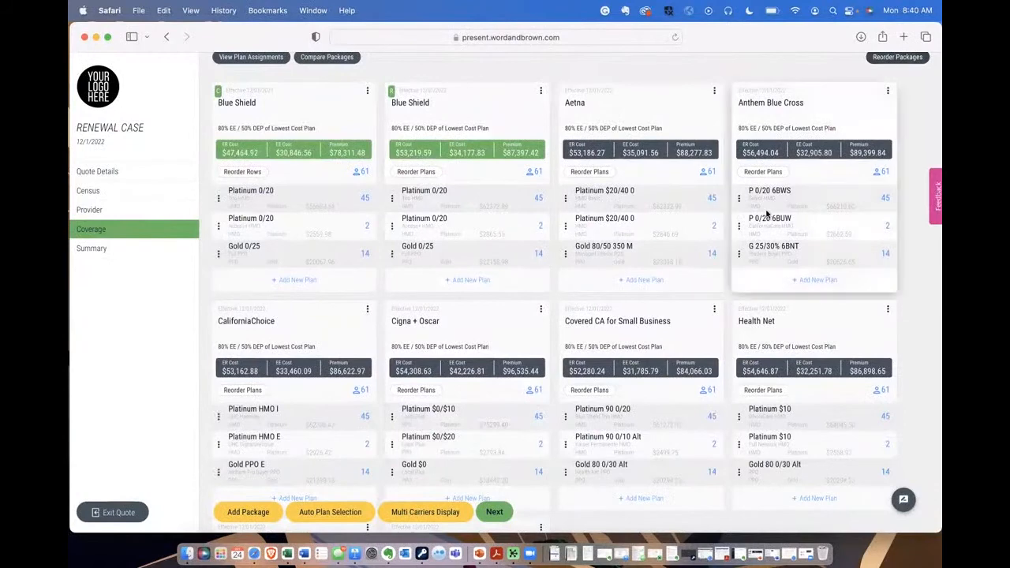
pyautogui.scroll(-4, 765, 213)
pyautogui.scroll(-1, 765, 213)
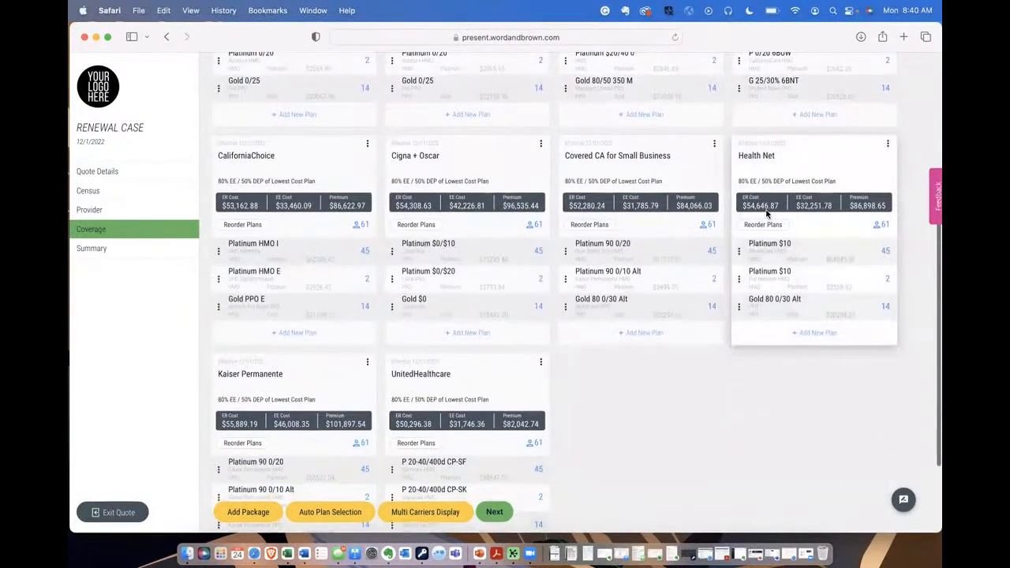
pyautogui.scroll(-2, 765, 213)
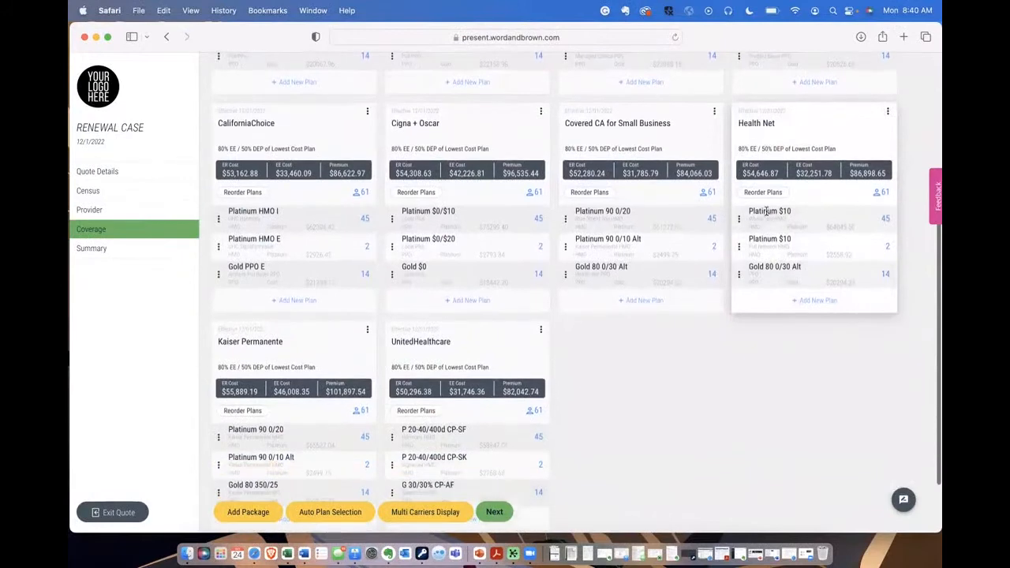
pyautogui.scroll(-2, 766, 213)
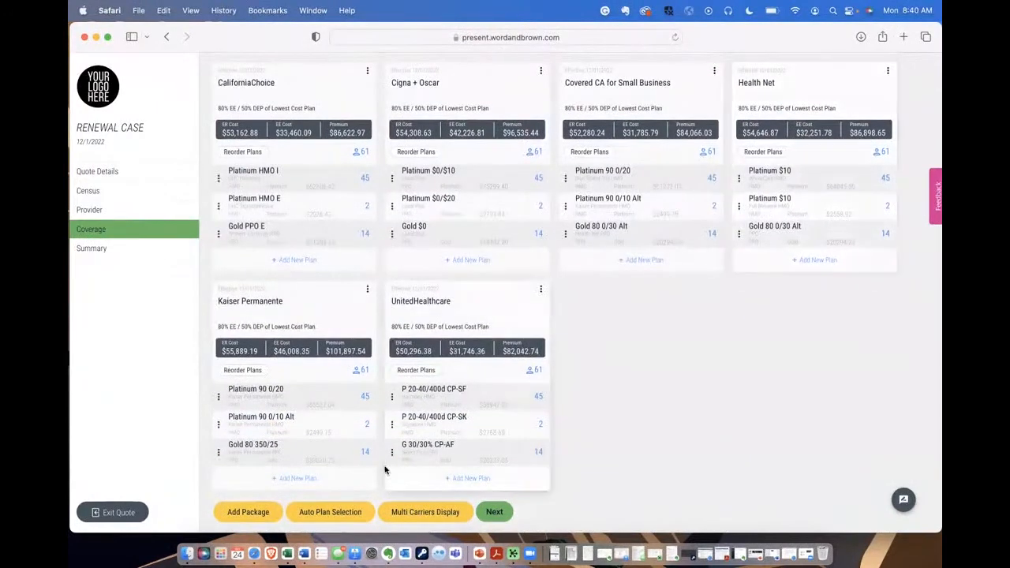
# Reorder the packages so CaliforniaChoice comes first among the comparable carriers, and save the new order
pyautogui.scroll(10, 755, 237)
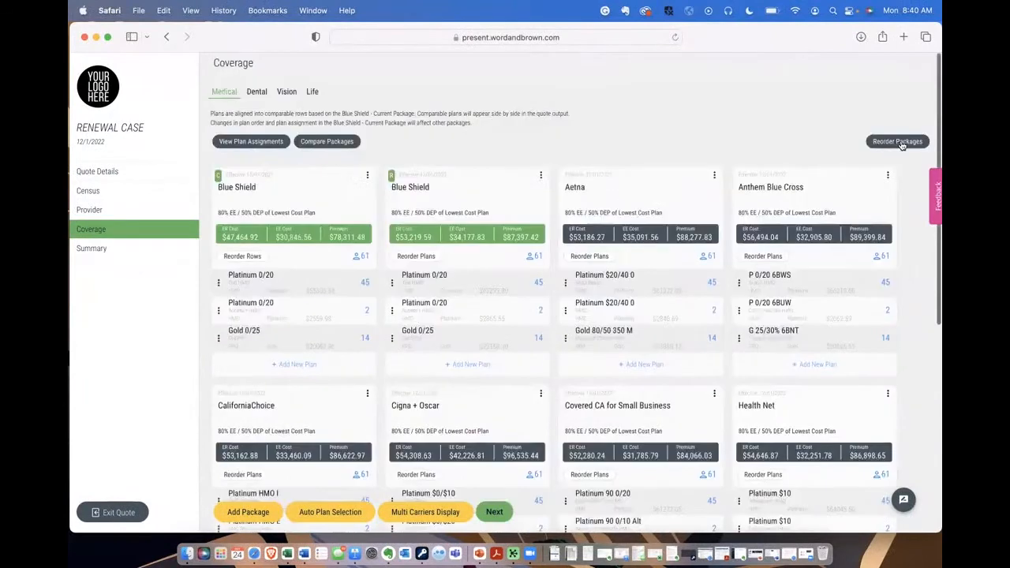
pyautogui.click(899, 142)
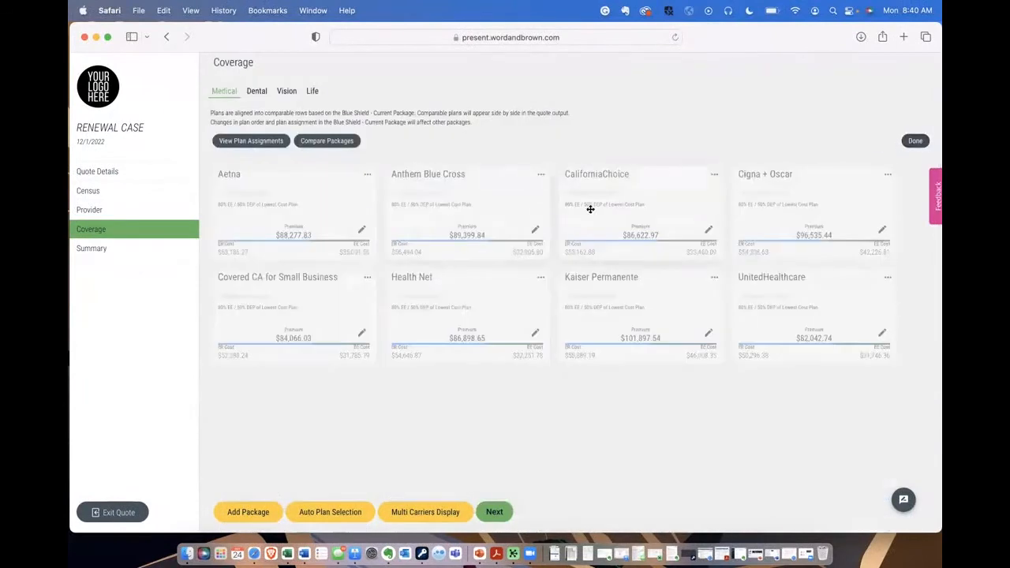
pyautogui.moveTo(651, 184); pyautogui.dragTo(347, 190)
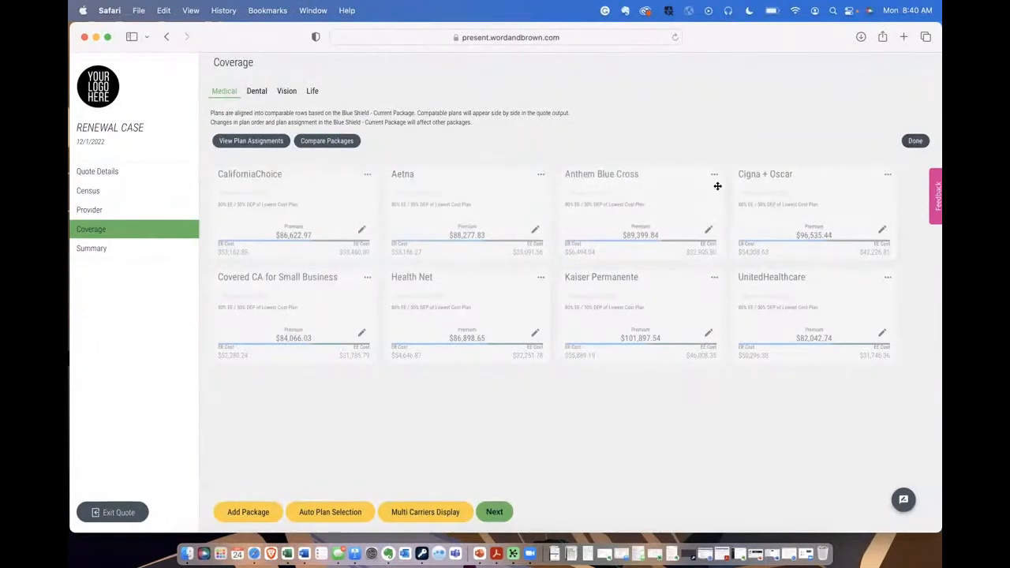
pyautogui.click(916, 141)
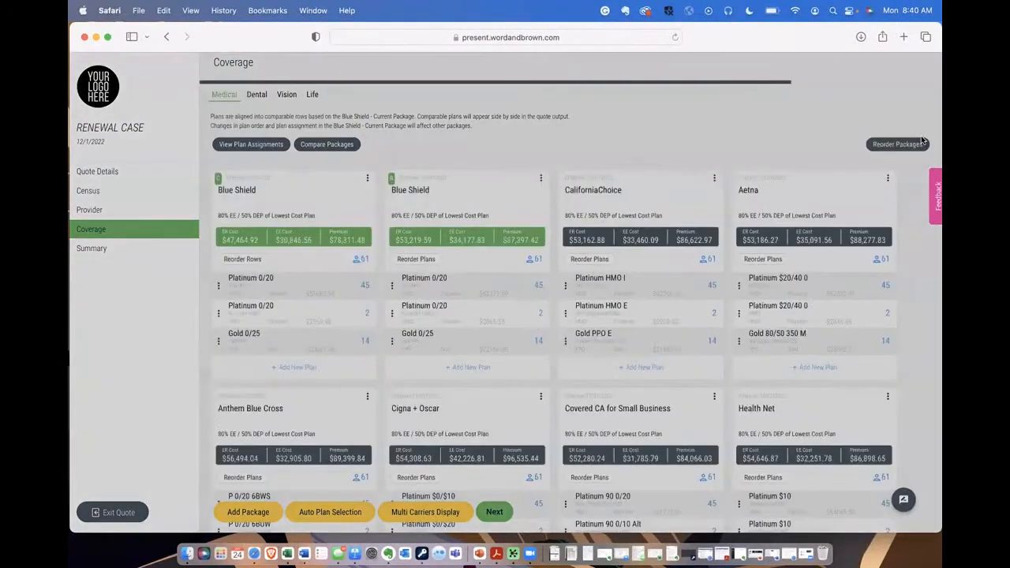
# Reorder the packages so Covered CA for Small Business directly follows CaliforniaChoice, and save the new order
pyautogui.scroll(-2, 804, 159)
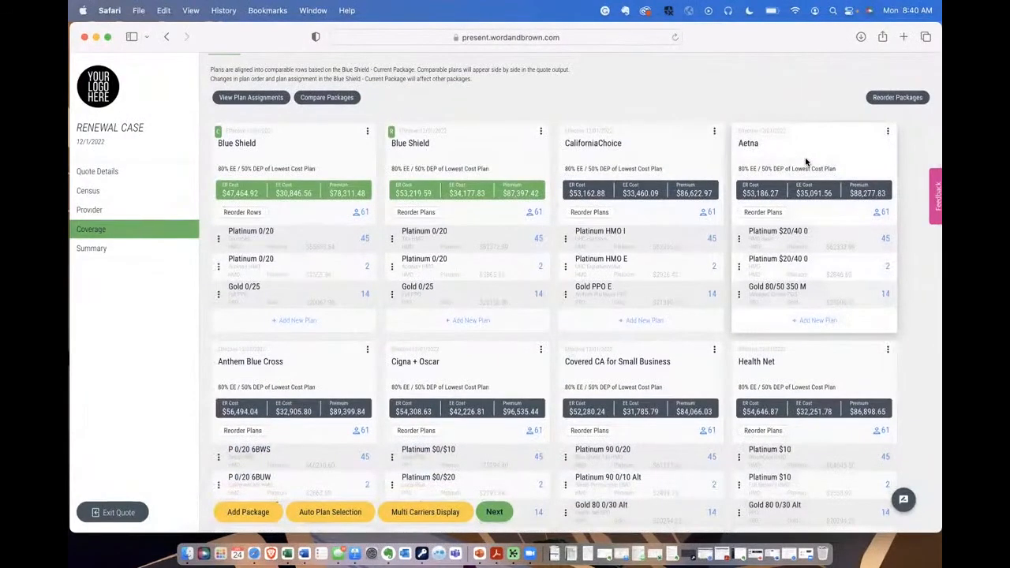
pyautogui.click(897, 97)
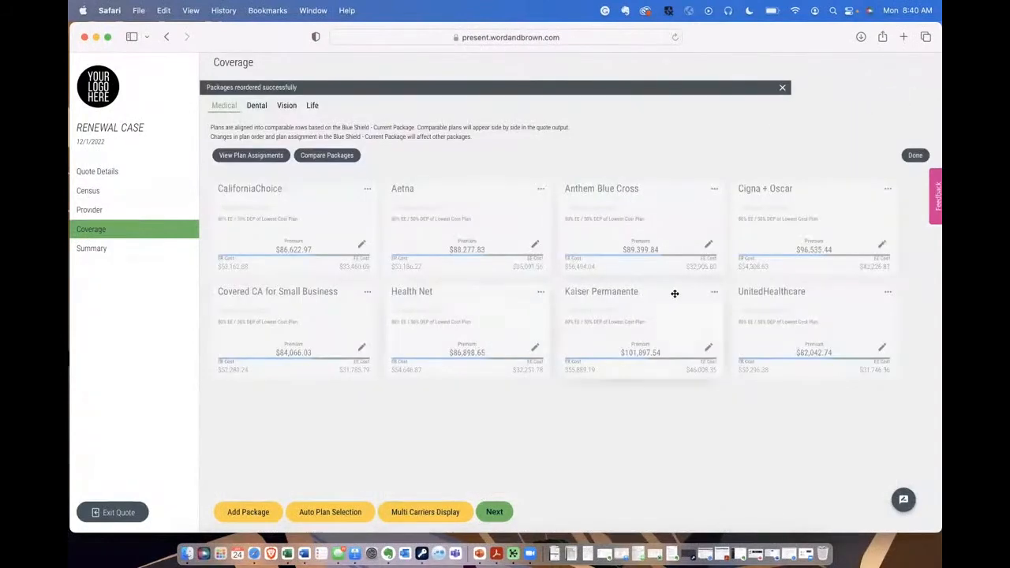
pyautogui.moveTo(299, 307); pyautogui.dragTo(410, 230)
pyautogui.click(904, 157)
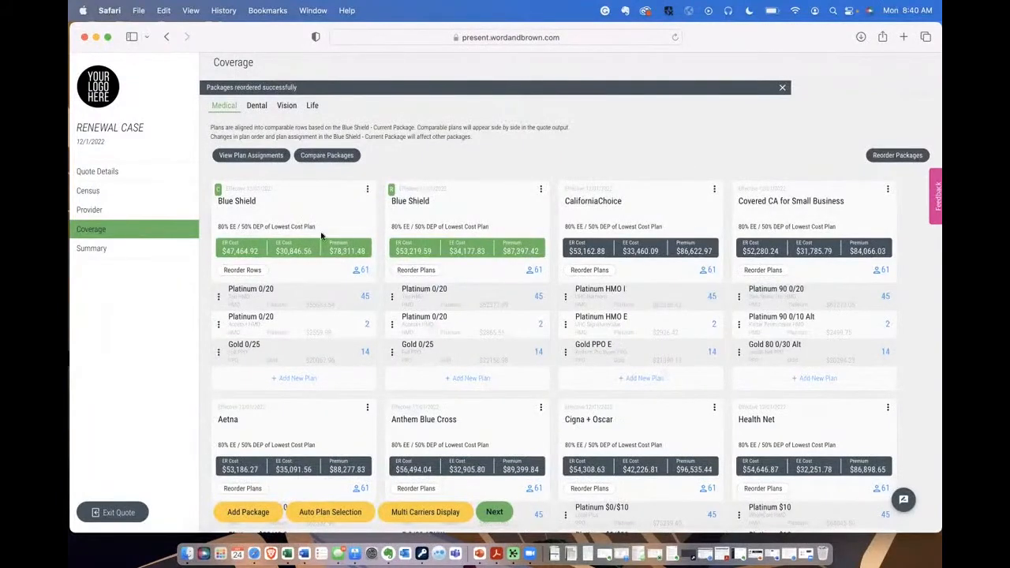
# Compare the current Blue Shield Platinum 0/20 plan's benefits with the matching carrier plans, using first the Trio HMO and then the Access+ HMO version as baseline
pyautogui.click(220, 298)
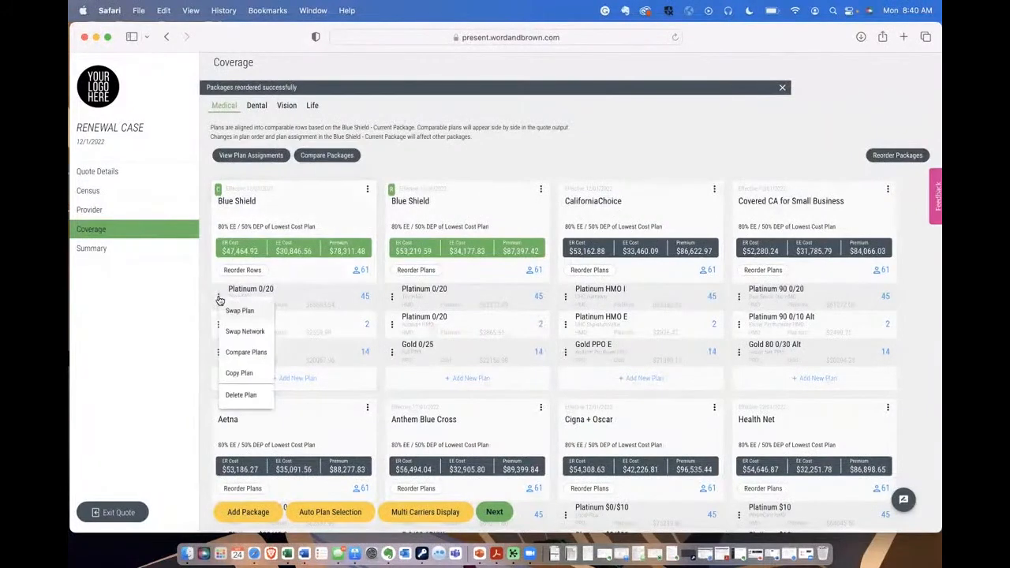
pyautogui.click(247, 352)
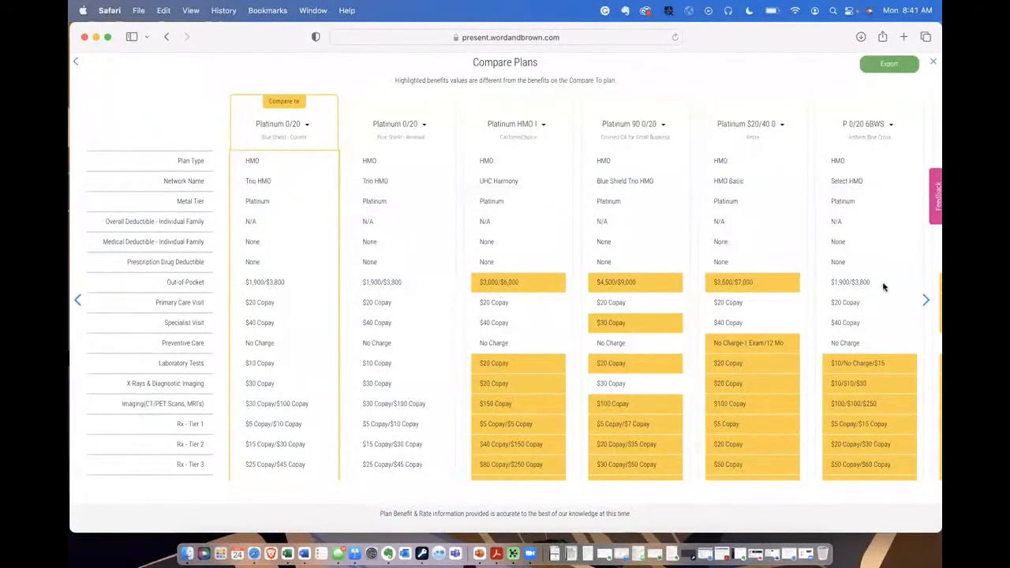
pyautogui.click(308, 124)
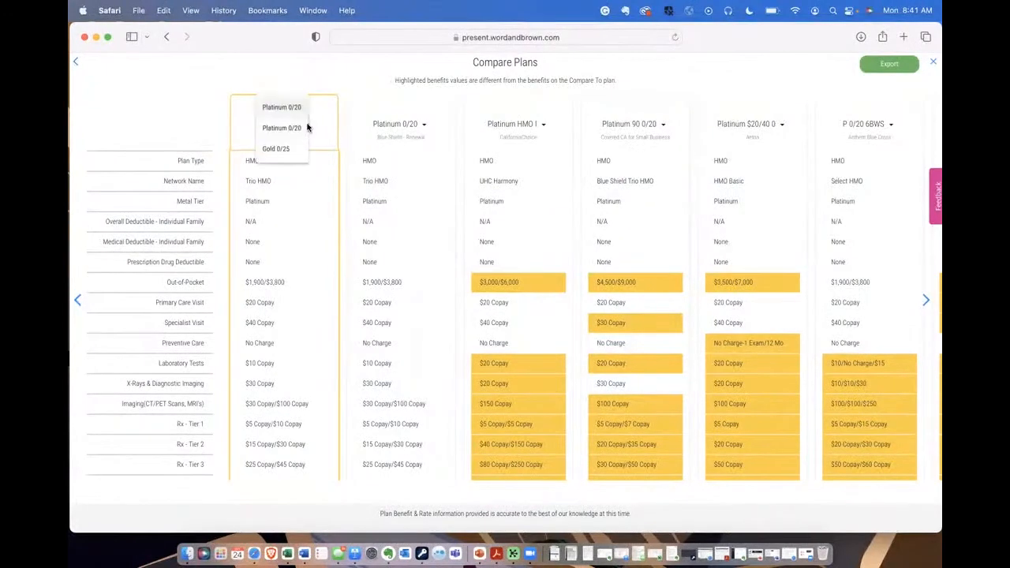
pyautogui.click(295, 129)
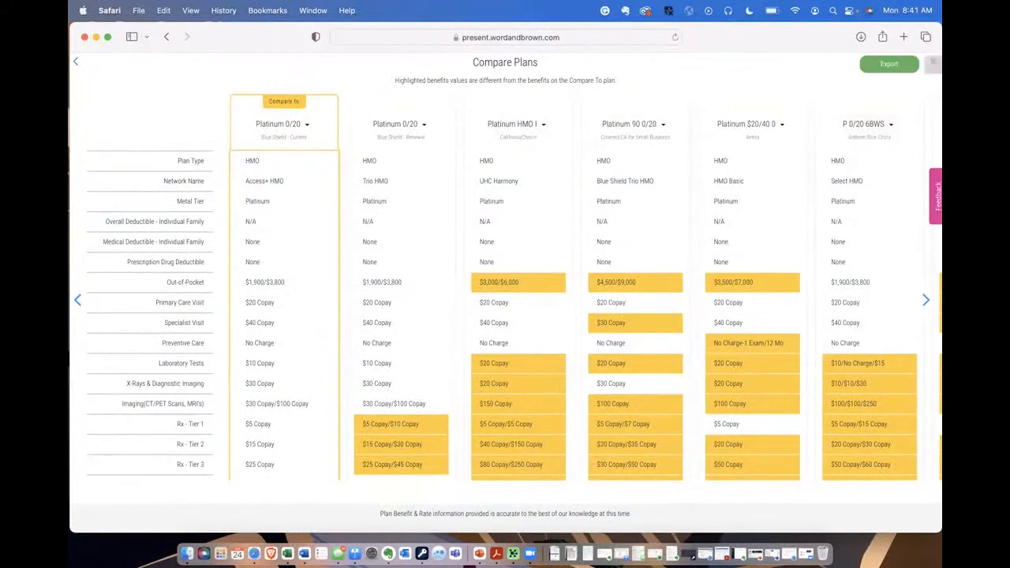
pyautogui.click(934, 62)
# Create a copy of the renewal Blue Shield package
pyautogui.scroll(-1, 680, 357)
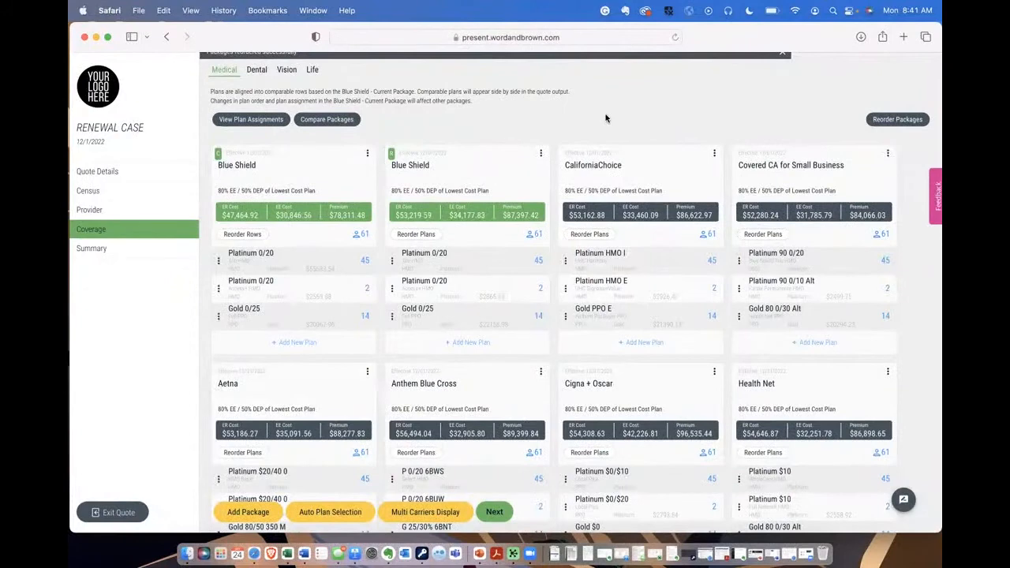
pyautogui.click(541, 155)
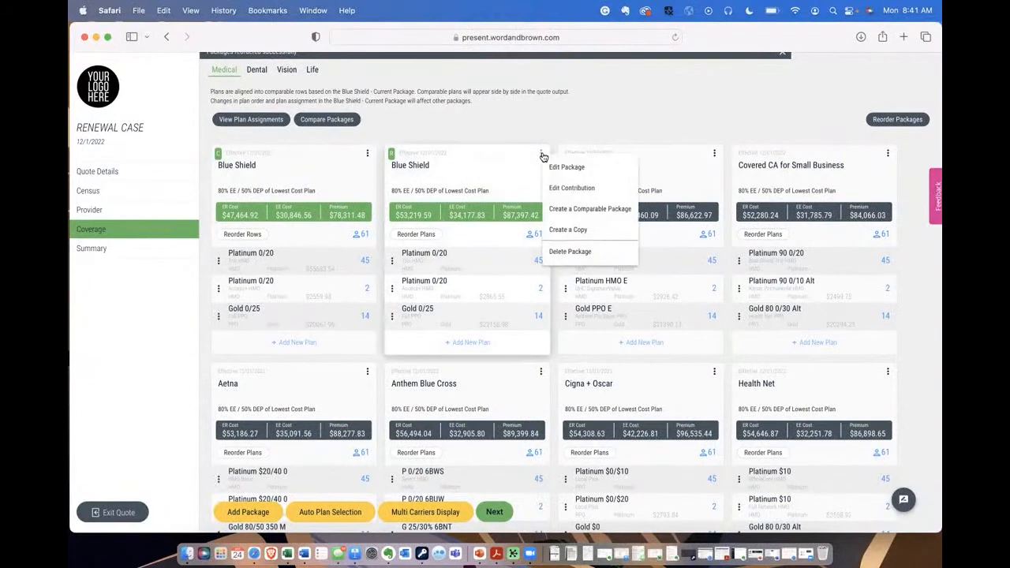
pyautogui.click(573, 233)
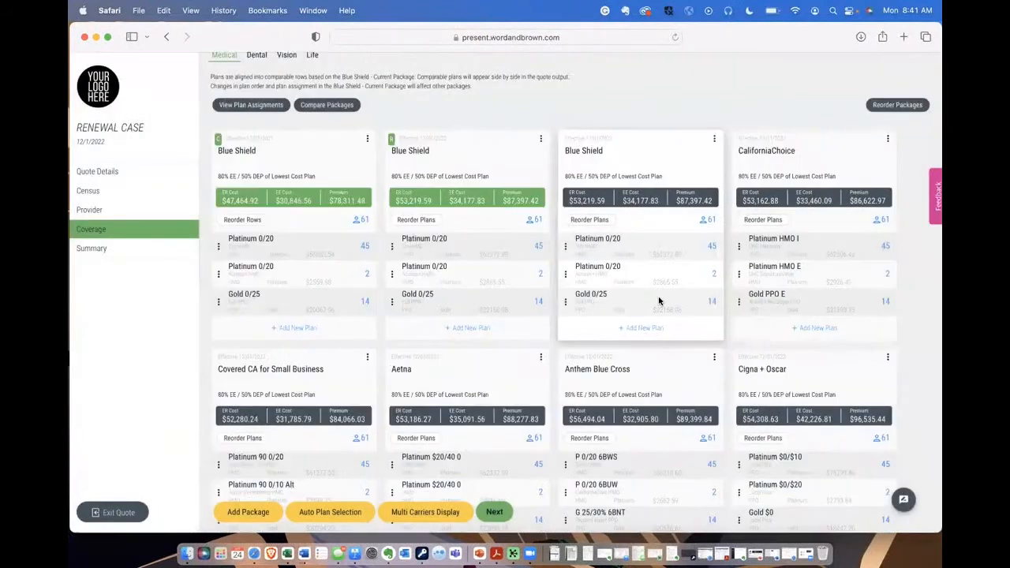
# In the copied Blue Shield package, replace the Gold 0/25 Full PPO plan with Gold 500/30 Full PPO and continue to plan assignment
pyautogui.click(714, 139)
pyautogui.click(733, 152)
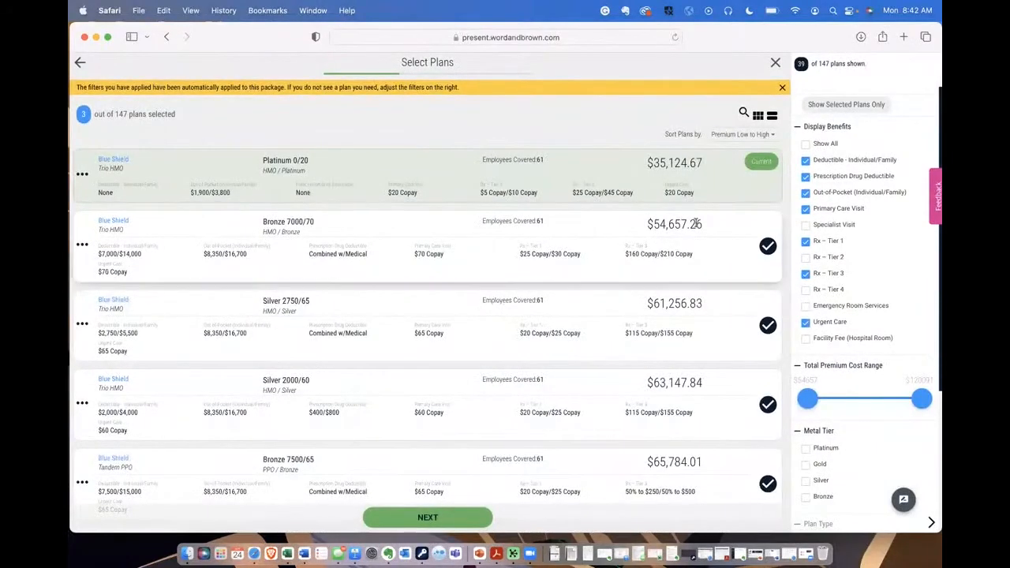
pyautogui.scroll(-3, 695, 229)
pyautogui.scroll(-2, 696, 243)
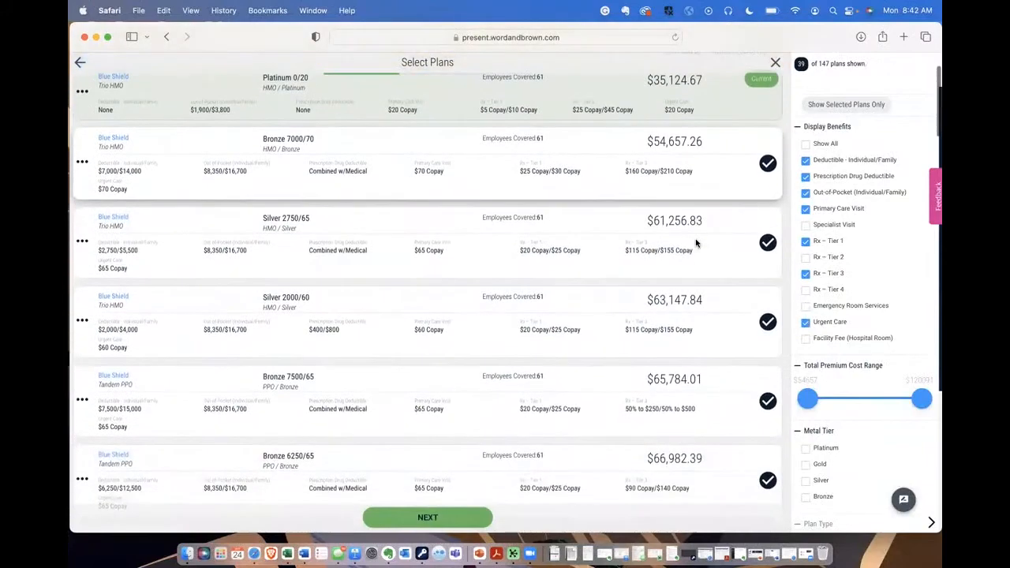
pyautogui.scroll(4, 696, 243)
pyautogui.scroll(-3, 696, 243)
pyautogui.scroll(-15, 696, 243)
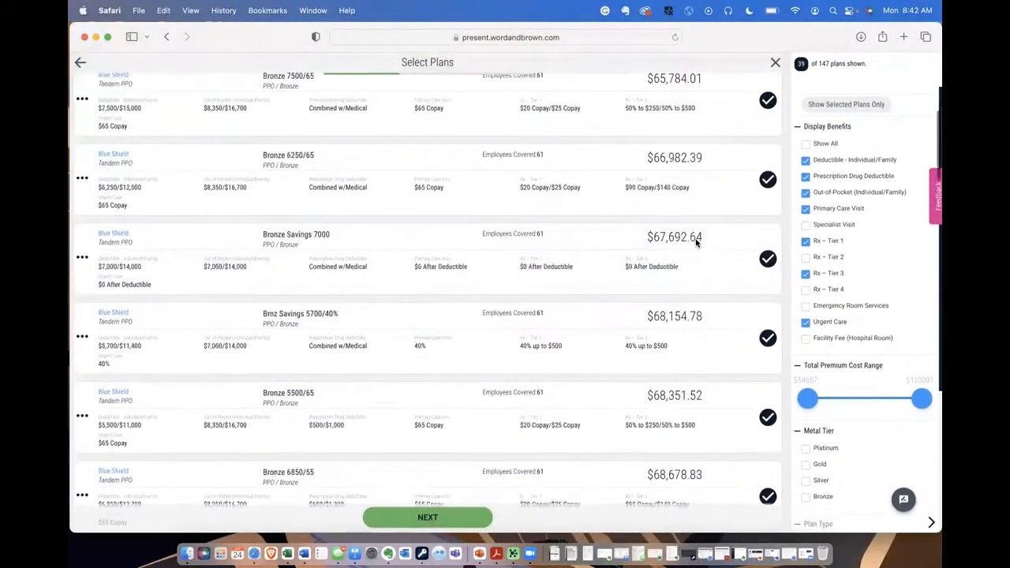
pyautogui.scroll(-10, 696, 243)
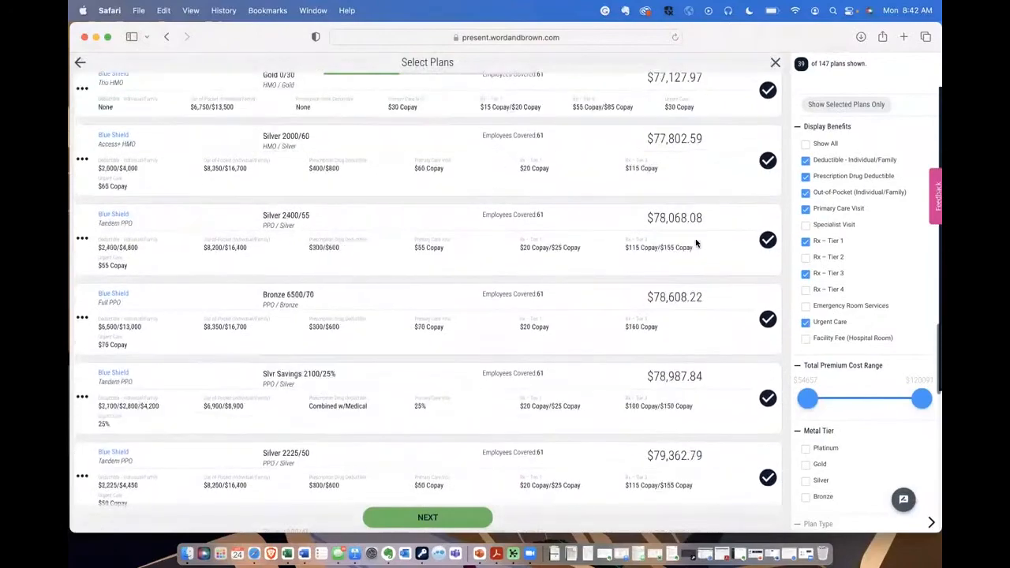
pyautogui.scroll(3, 696, 243)
pyautogui.scroll(-4, 696, 243)
pyautogui.scroll(-15, 696, 243)
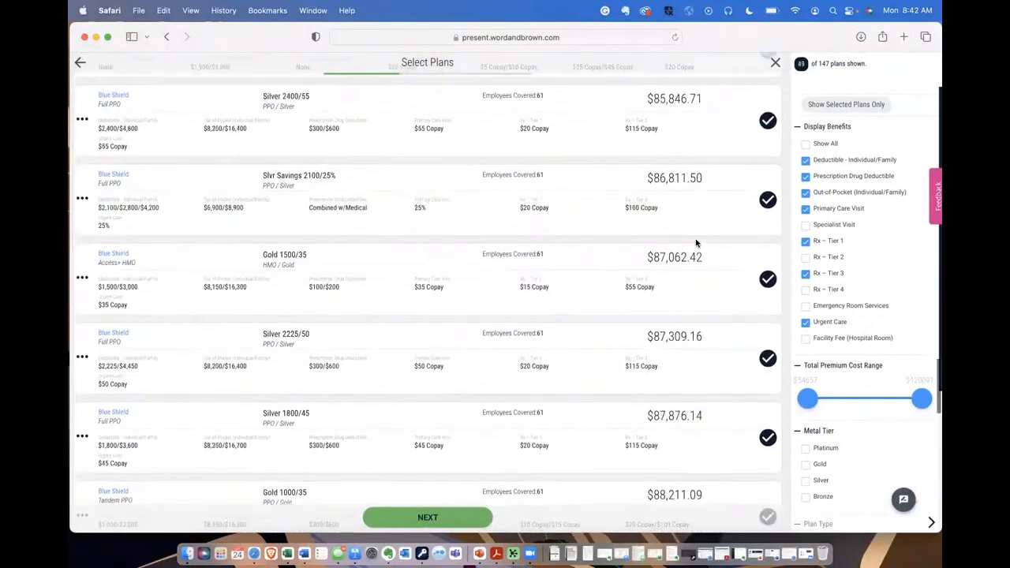
pyautogui.scroll(-1, 696, 243)
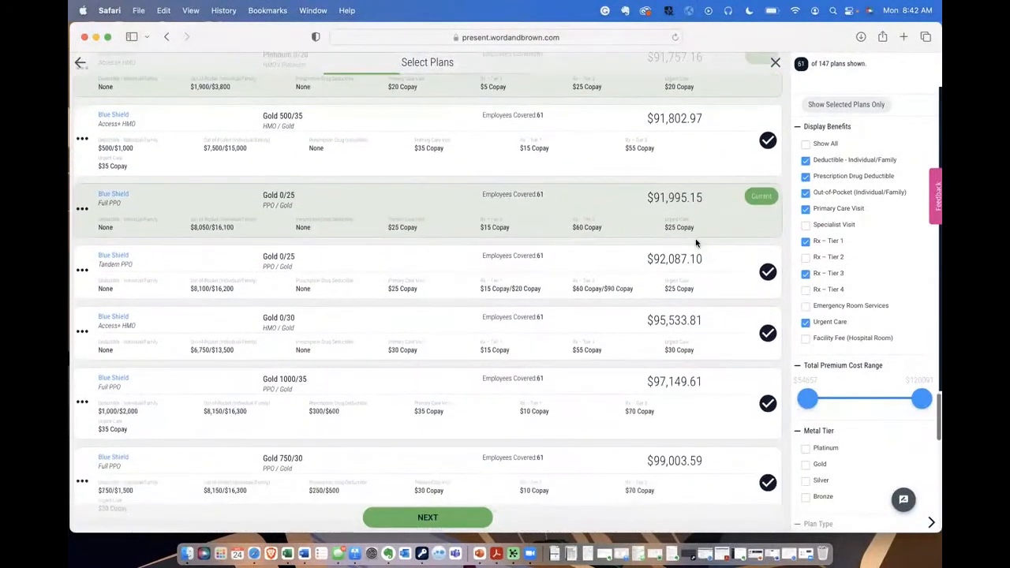
pyautogui.scroll(1, 696, 243)
pyautogui.scroll(-12, 696, 243)
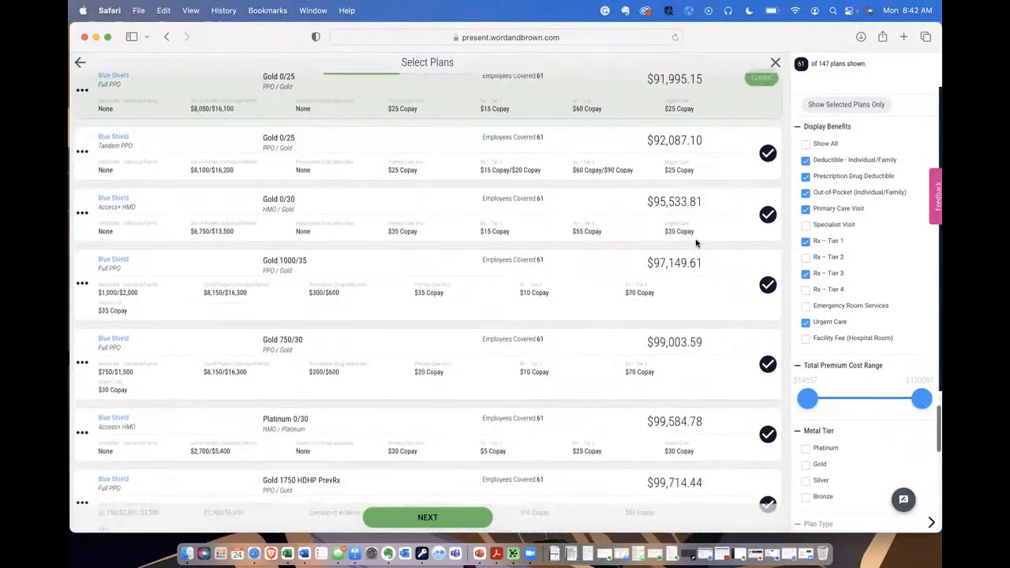
pyautogui.scroll(10, 696, 244)
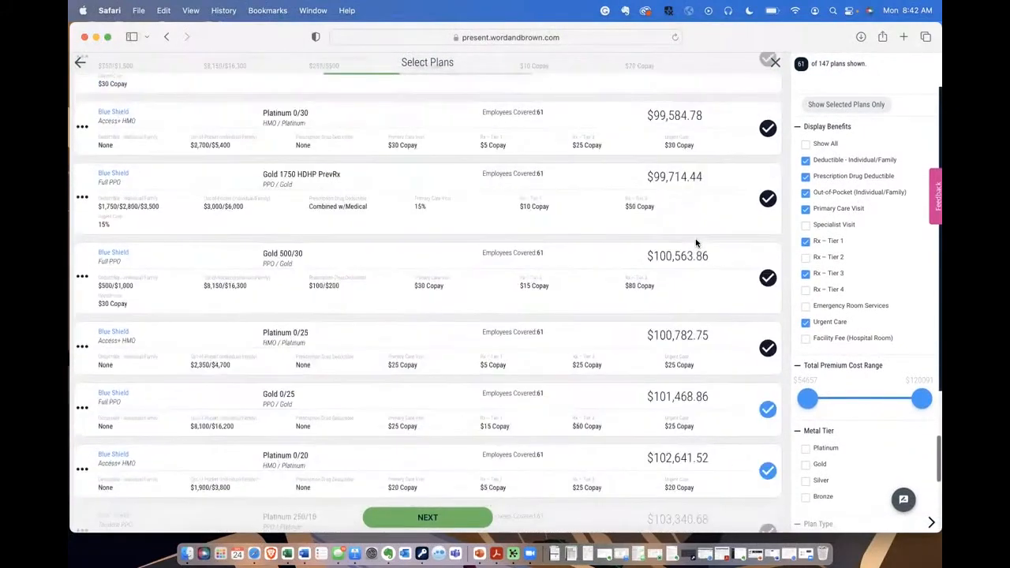
pyautogui.scroll(-1, 695, 243)
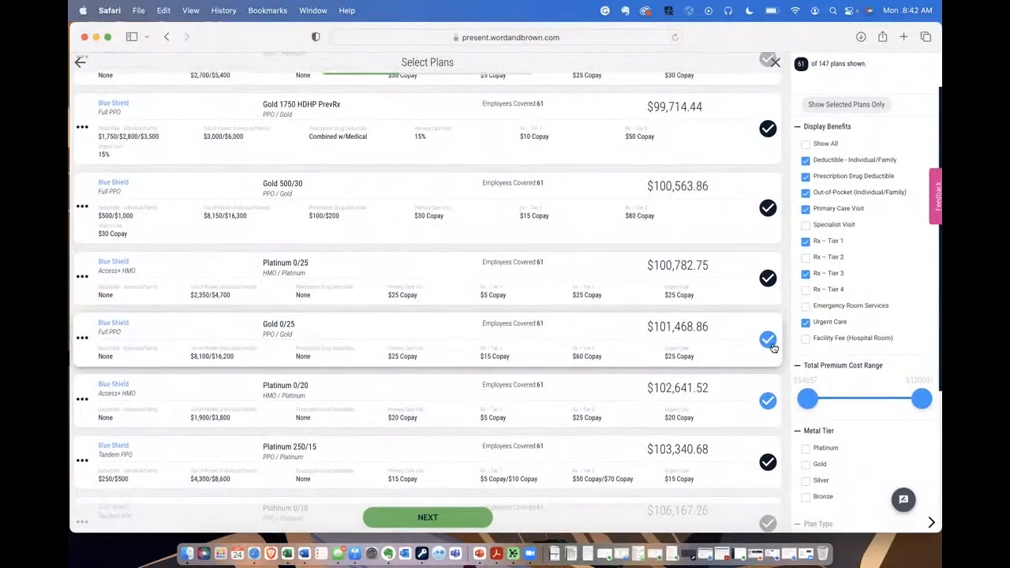
pyautogui.click(768, 208)
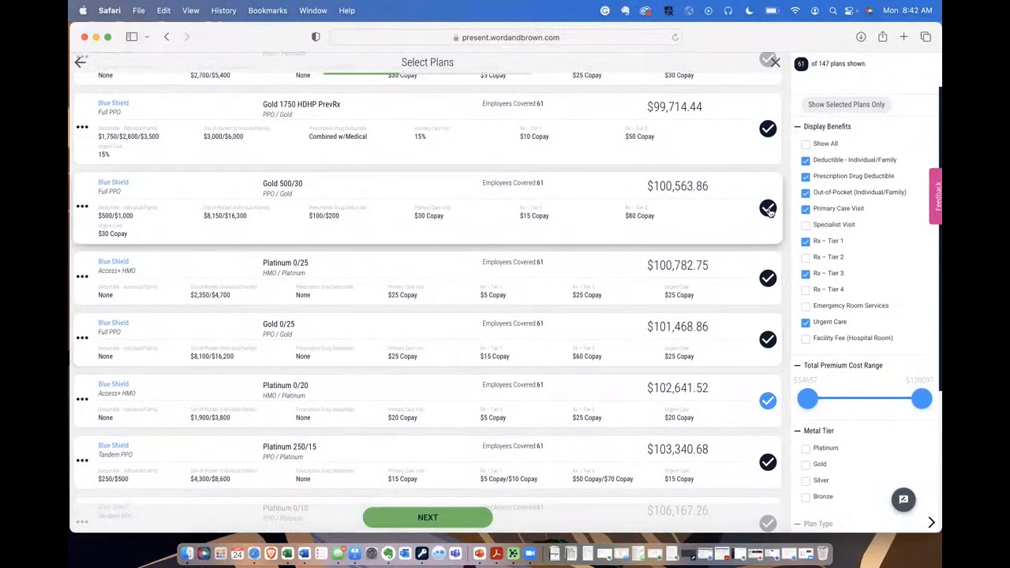
pyautogui.click(464, 517)
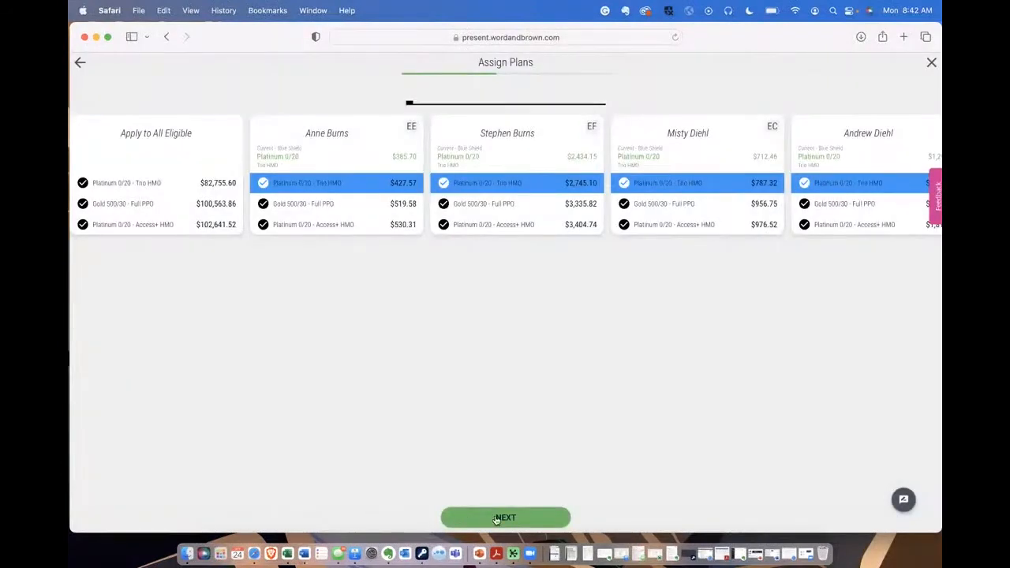
# Finish plan assignment for the alternate Blue Shield package and set its employer contribution to 75% of the employee premium
pyautogui.click(496, 517)
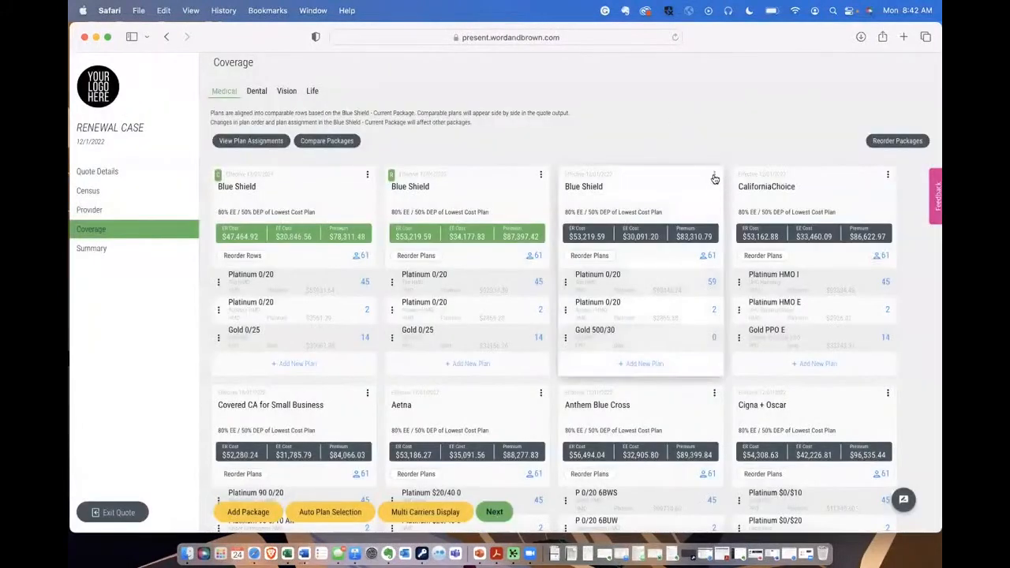
pyautogui.click(714, 174)
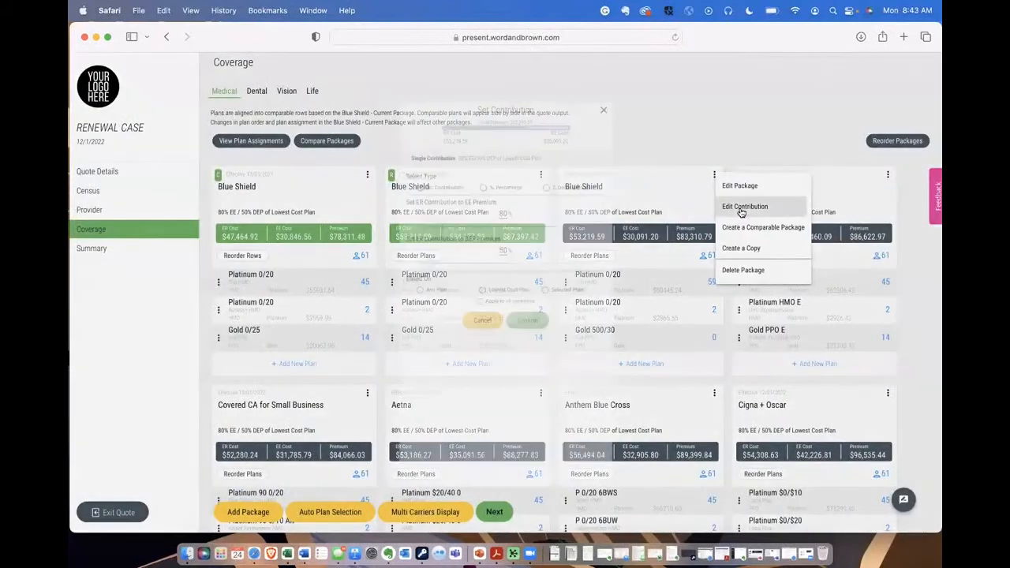
pyautogui.click(738, 208)
pyautogui.moveTo(566, 211); pyautogui.dragTo(558, 215)
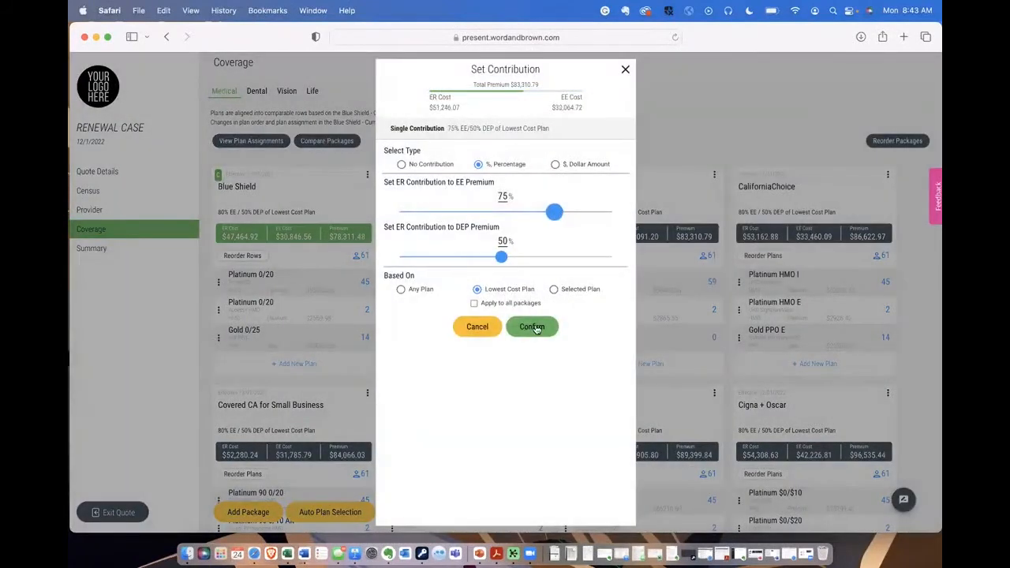
pyautogui.click(534, 327)
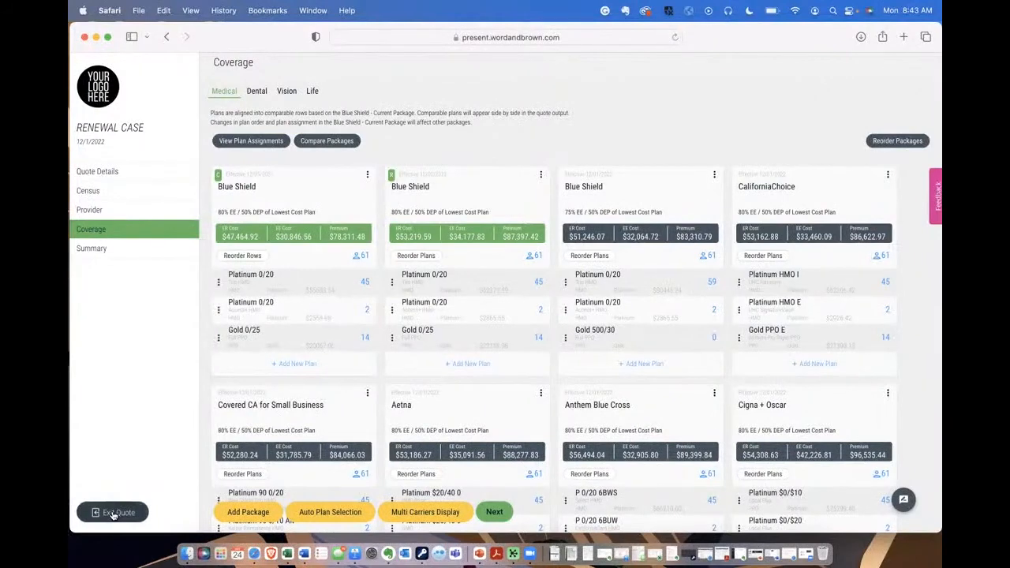
# Open the quote output and expand the cost breakdowns of the Current, Renewal, alternate Blue Shield and CaliforniaChoice packages
pyautogui.click(100, 249)
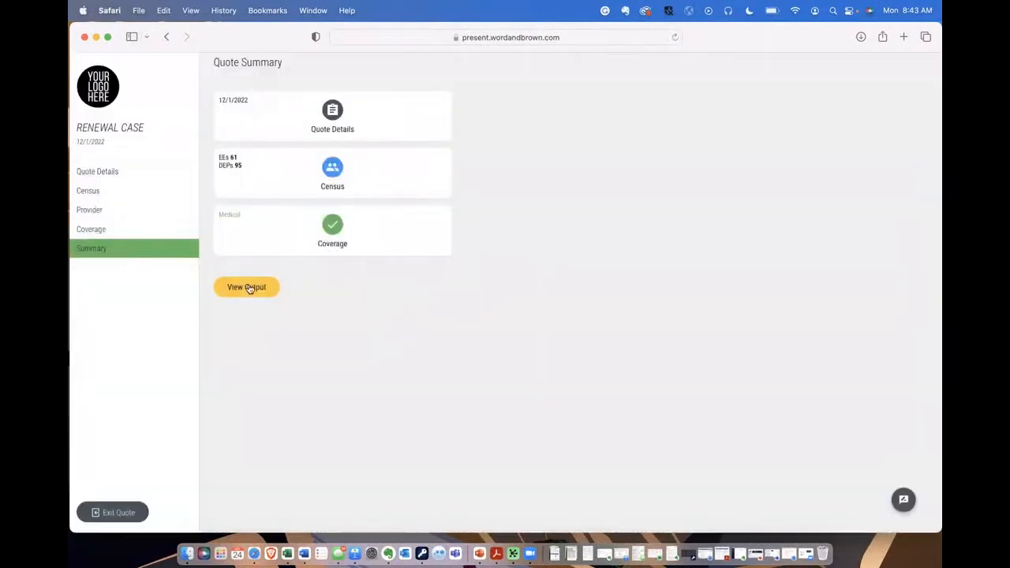
pyautogui.click(248, 288)
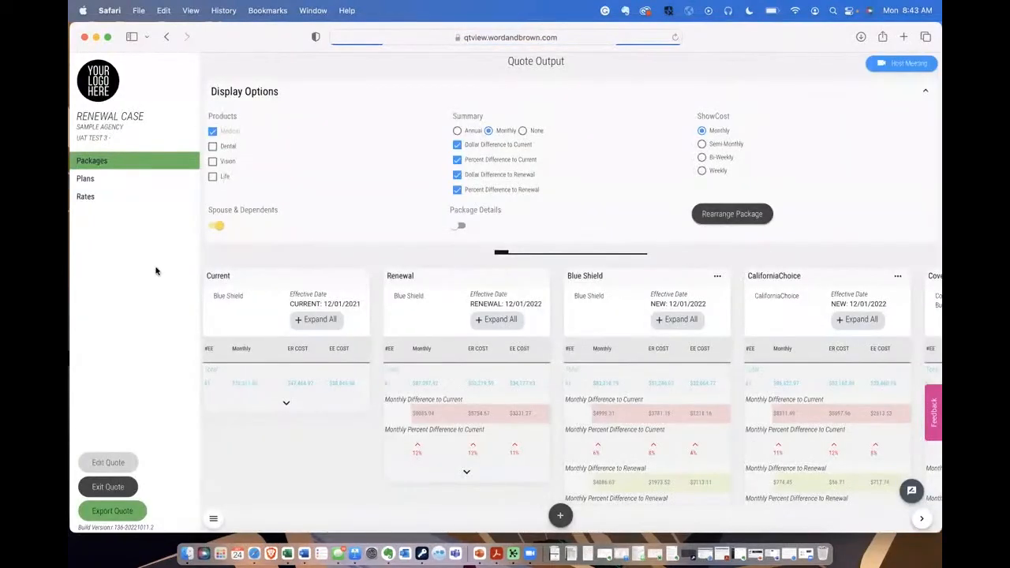
pyautogui.scroll(-5, 351, 286)
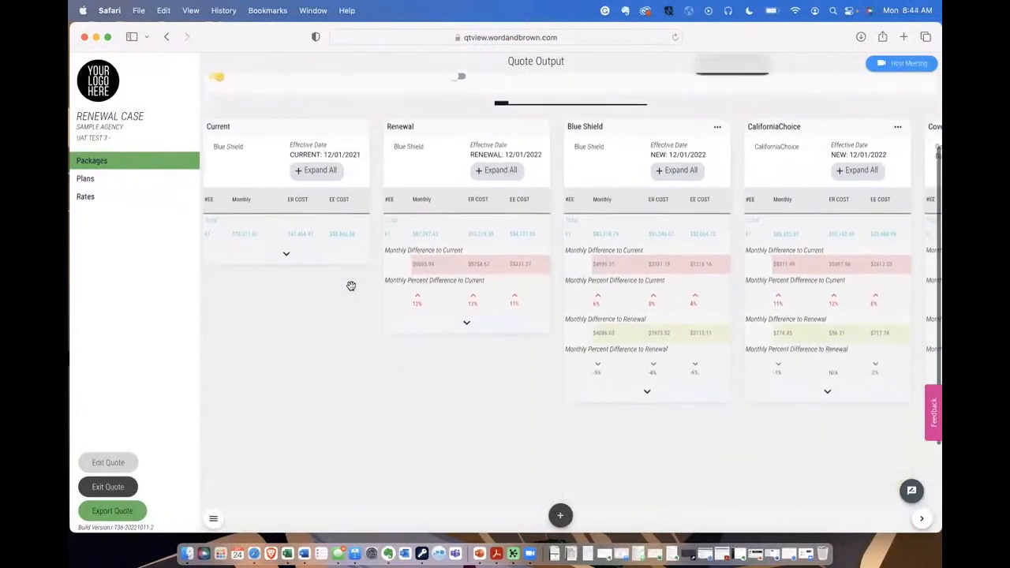
pyautogui.click(292, 234)
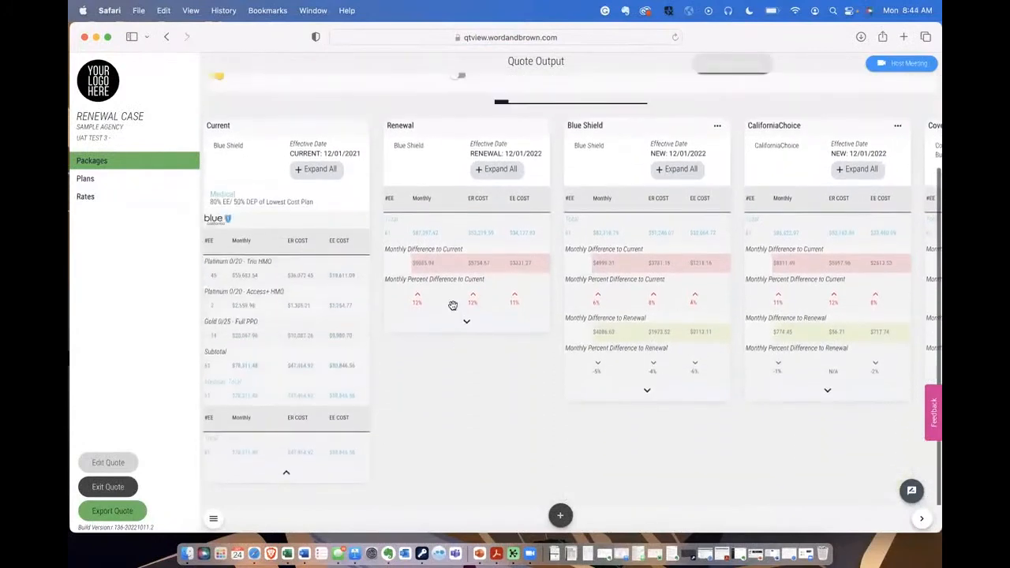
pyautogui.click(465, 322)
pyautogui.click(645, 393)
pyautogui.scroll(-4, 643, 388)
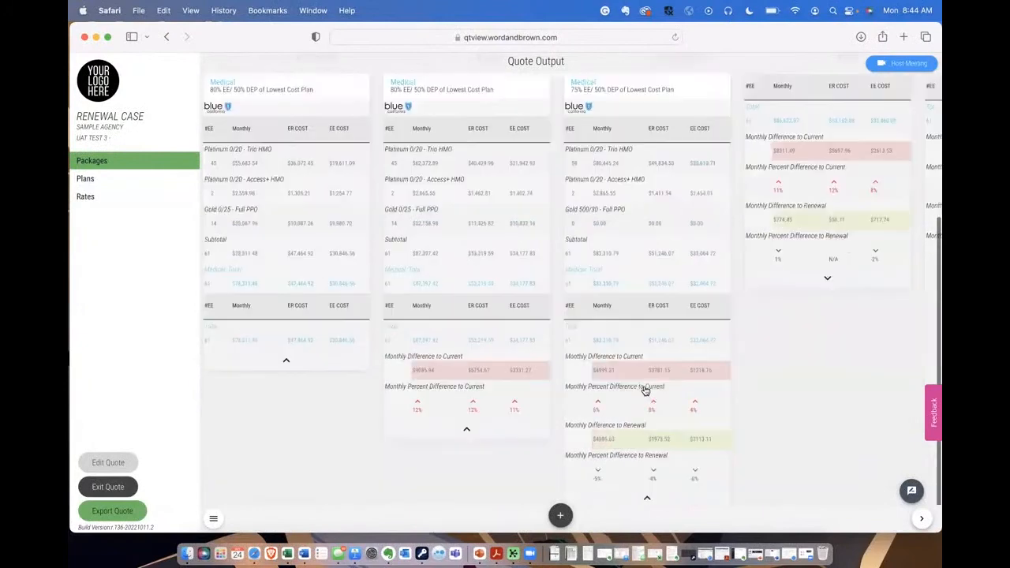
pyautogui.click(834, 261)
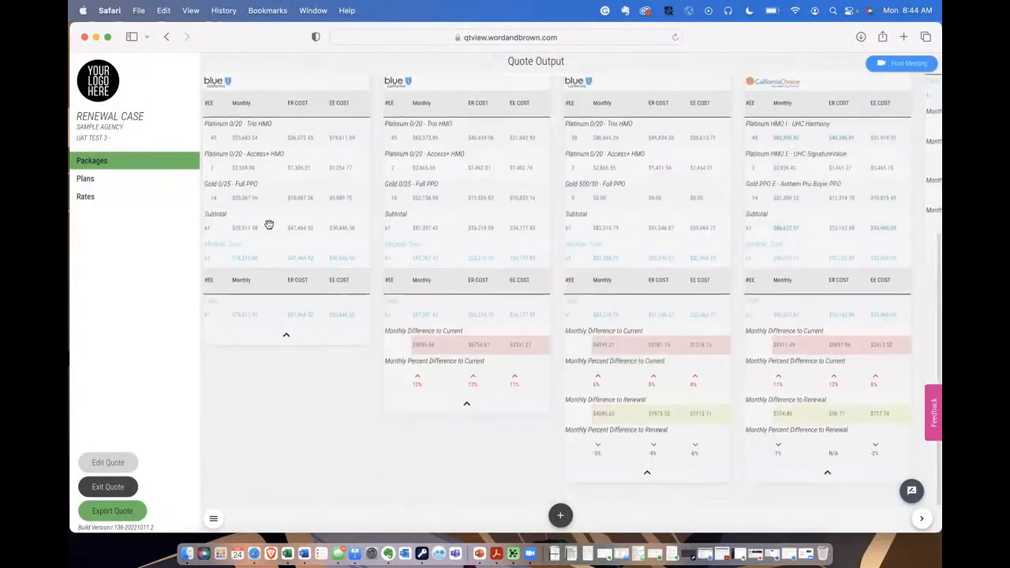
# Expand all benefits in the output's plan comparison and highlight the Aetna HMO Basic plan's out-of-pocket amounts in red
pyautogui.click(87, 180)
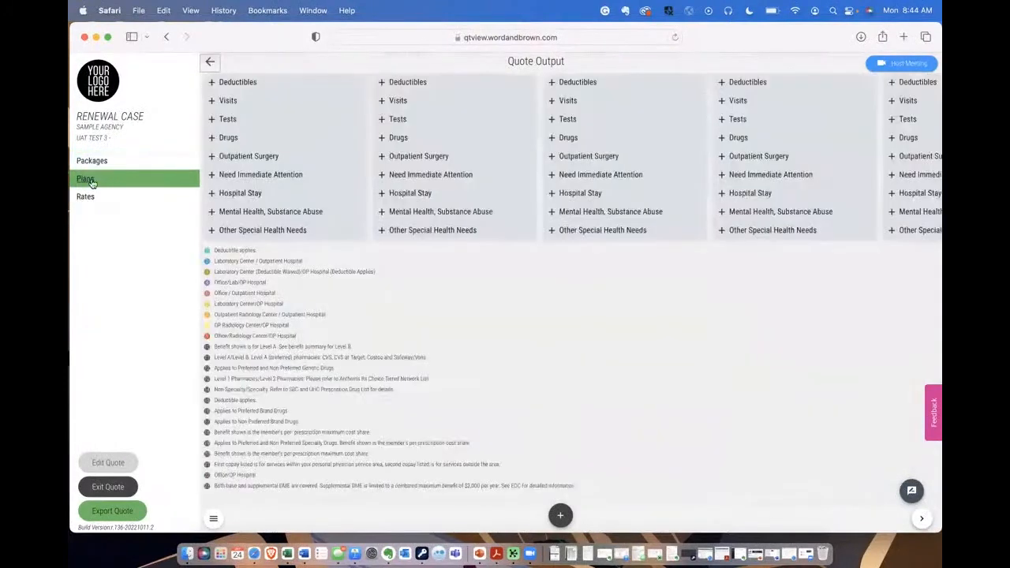
pyautogui.click(331, 250)
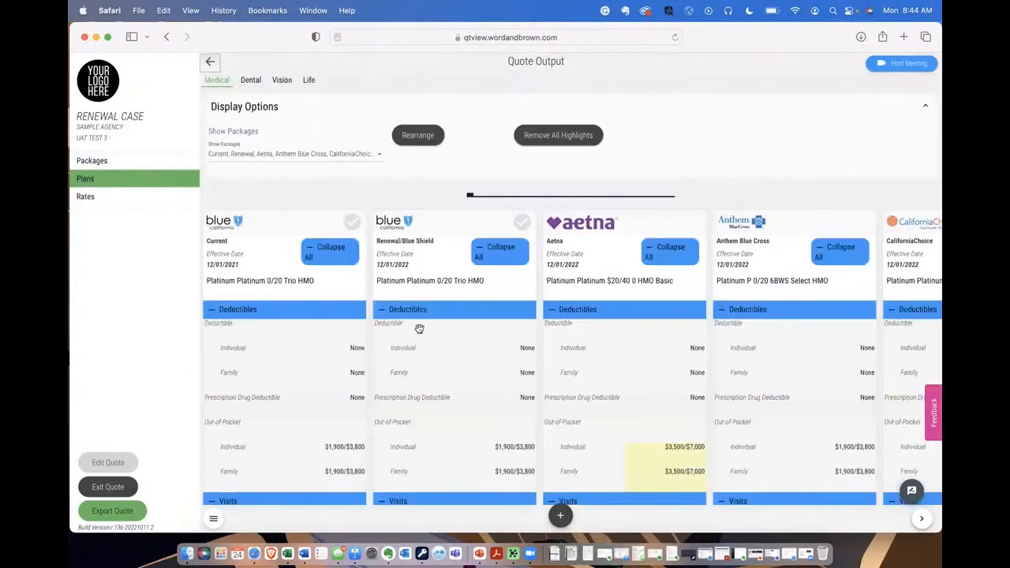
pyautogui.scroll(-4, 418, 327)
pyautogui.scroll(-2, 419, 329)
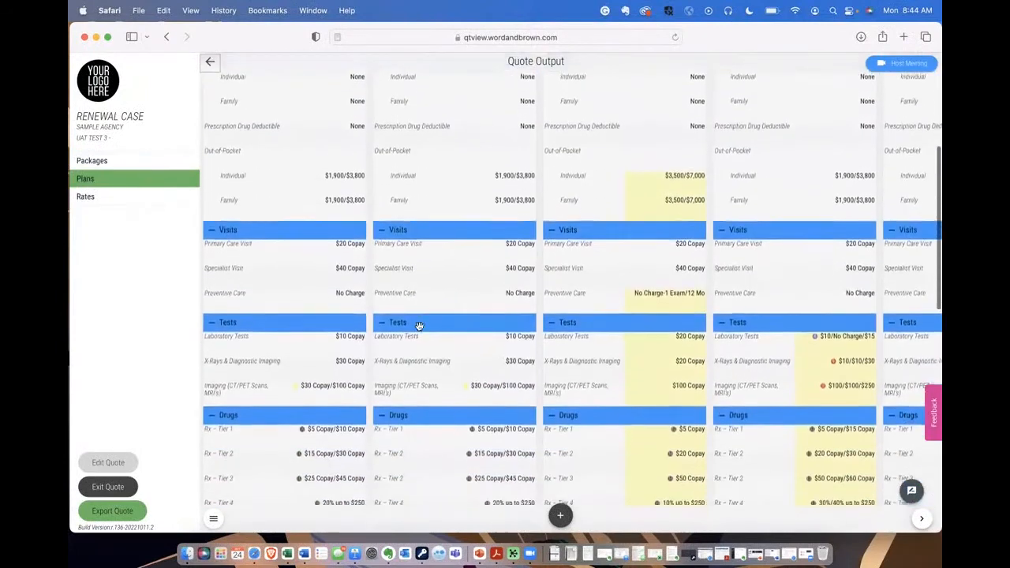
pyautogui.scroll(2, 419, 326)
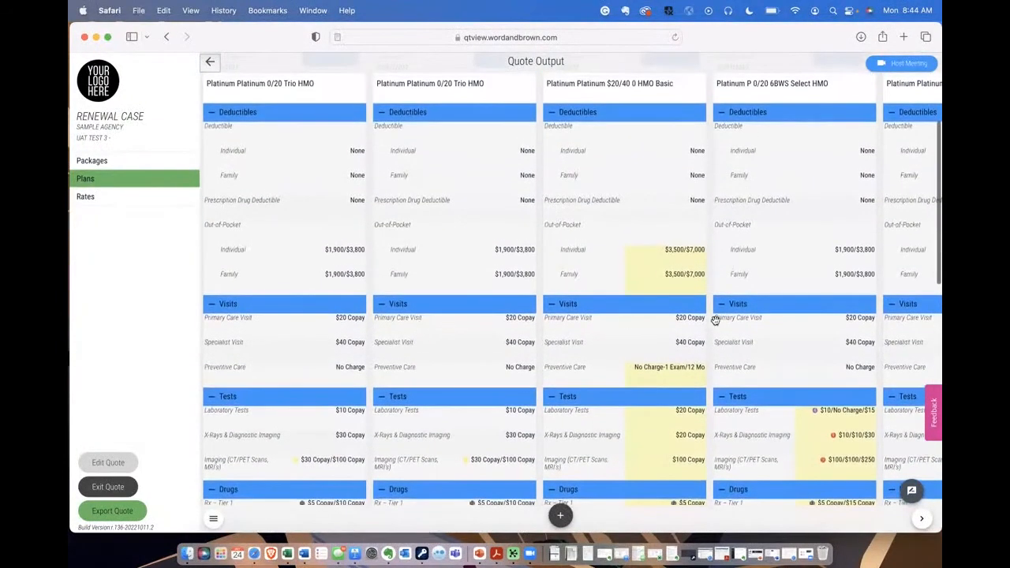
pyautogui.click(668, 257)
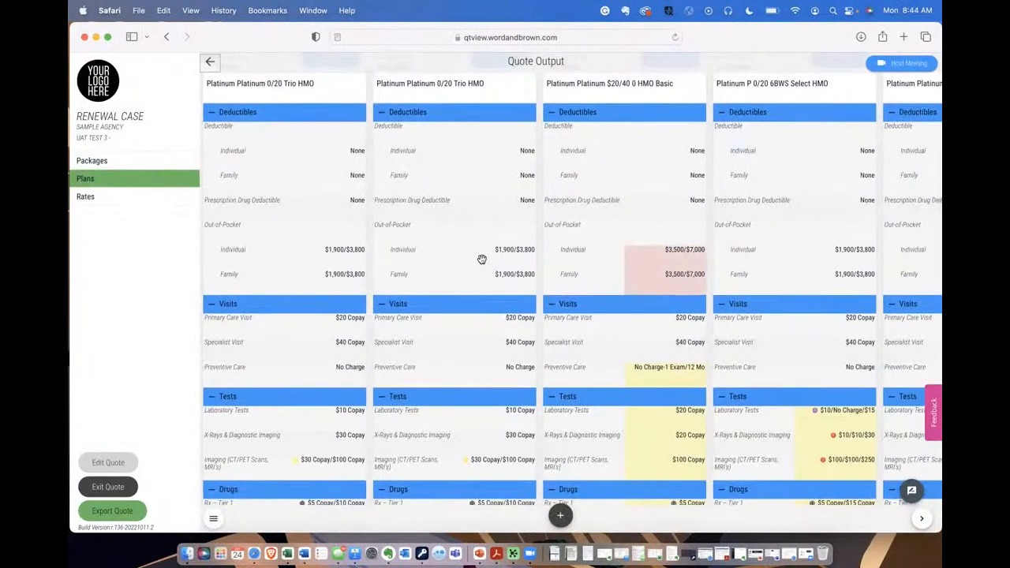
pyautogui.scroll(1, 482, 259)
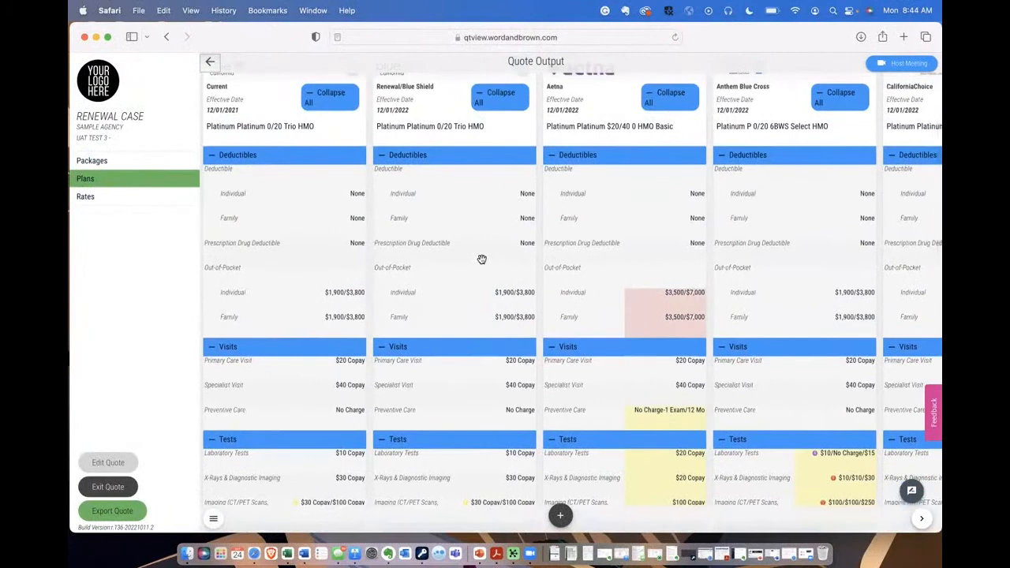
pyautogui.scroll(4, 481, 259)
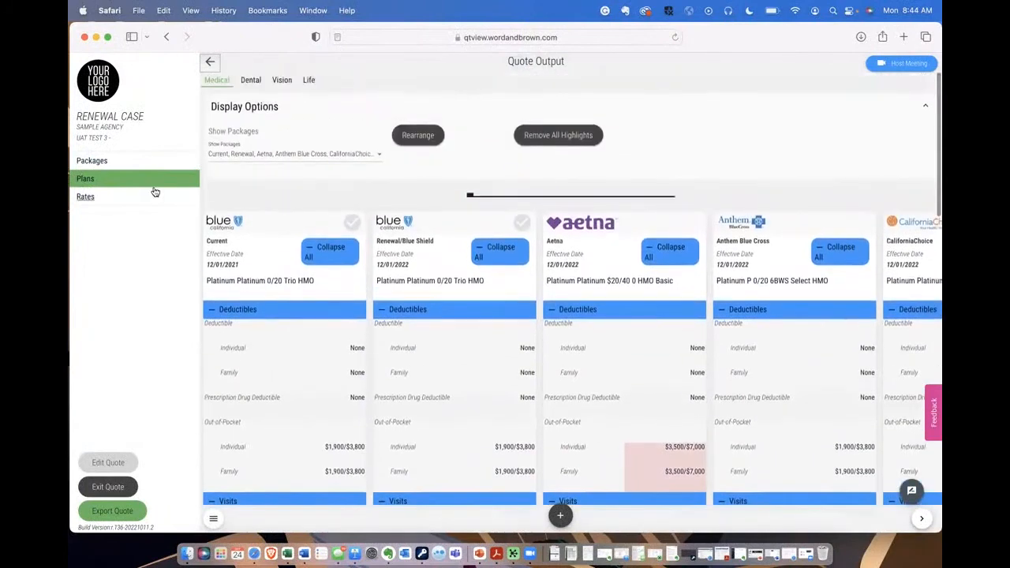
# Export the quote as a downloaded portrait PDF, excluding the Plan and Rate Summary, Package Details and Rates pages
pyautogui.click(114, 513)
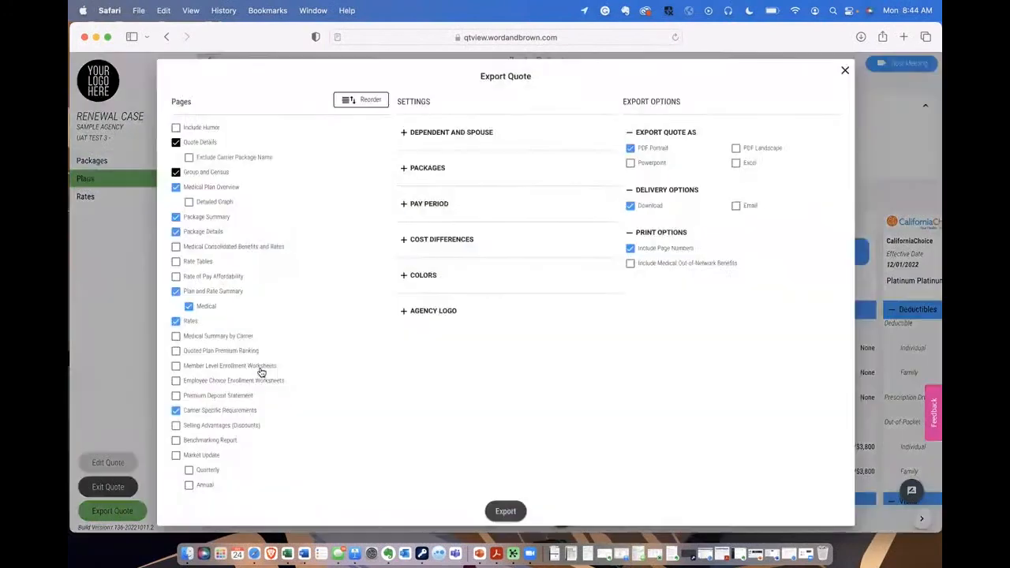
pyautogui.click(176, 291)
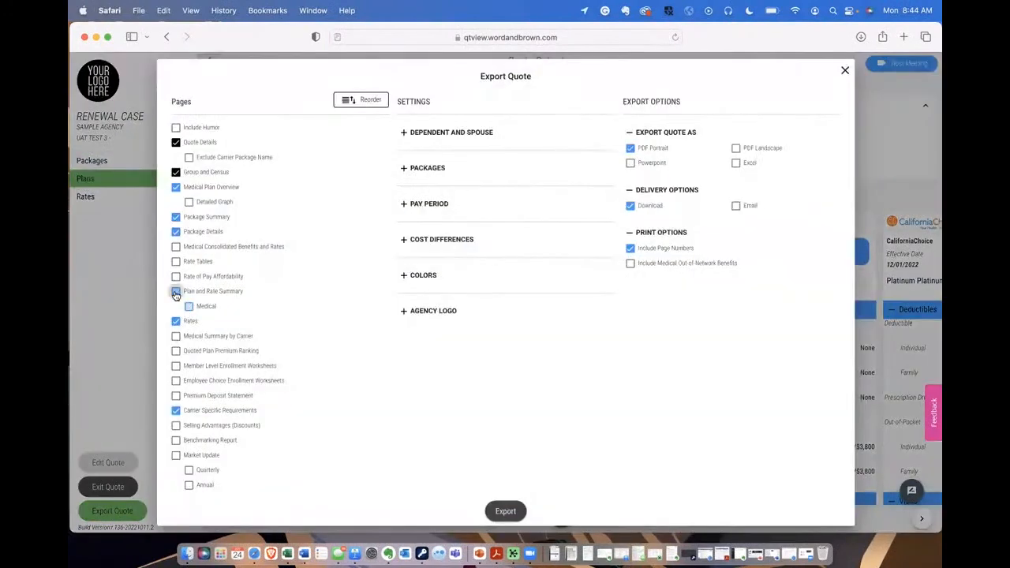
pyautogui.click(176, 232)
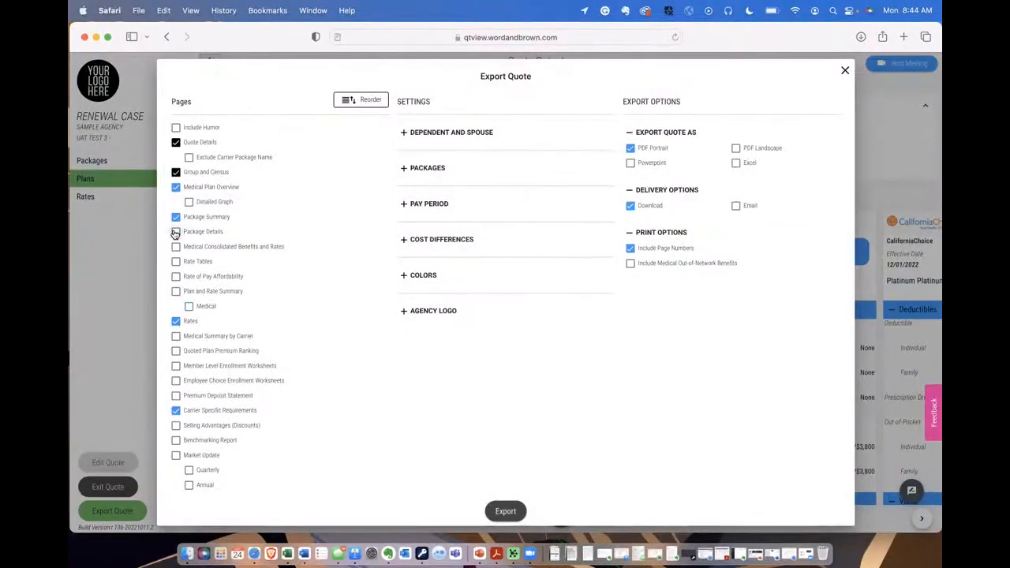
pyautogui.click(176, 321)
pyautogui.click(506, 511)
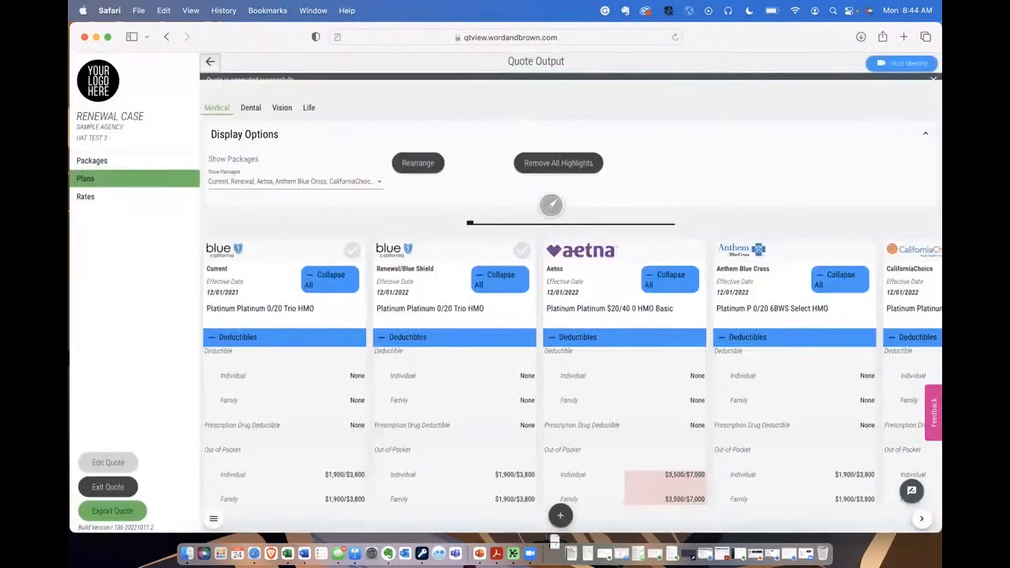
# Open the downloaded RENEWAL CASE proposal PDF in Acrobat, enlarge its window, and zoom out to 65.2%
pyautogui.click(555, 552)
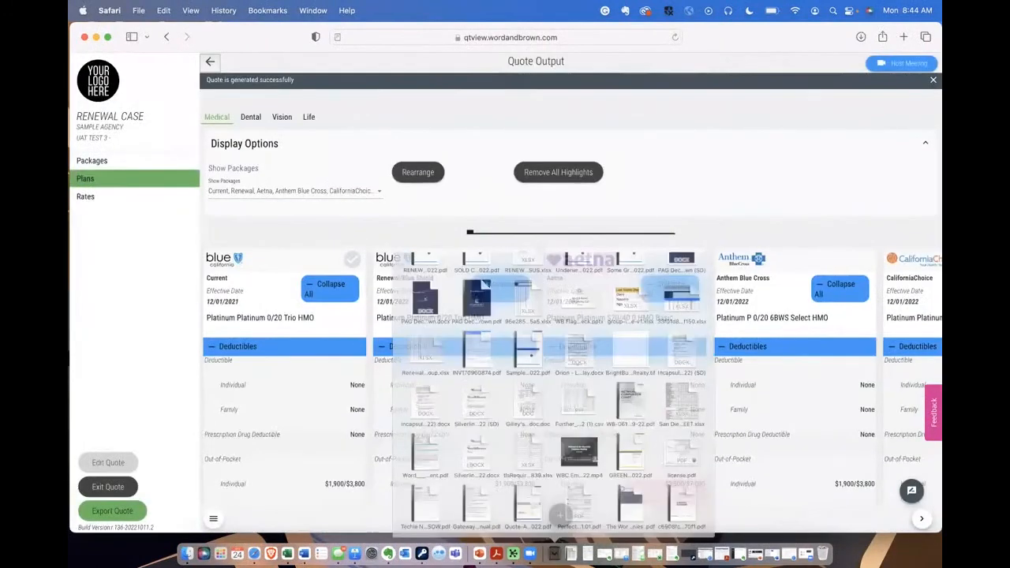
pyautogui.click(379, 141)
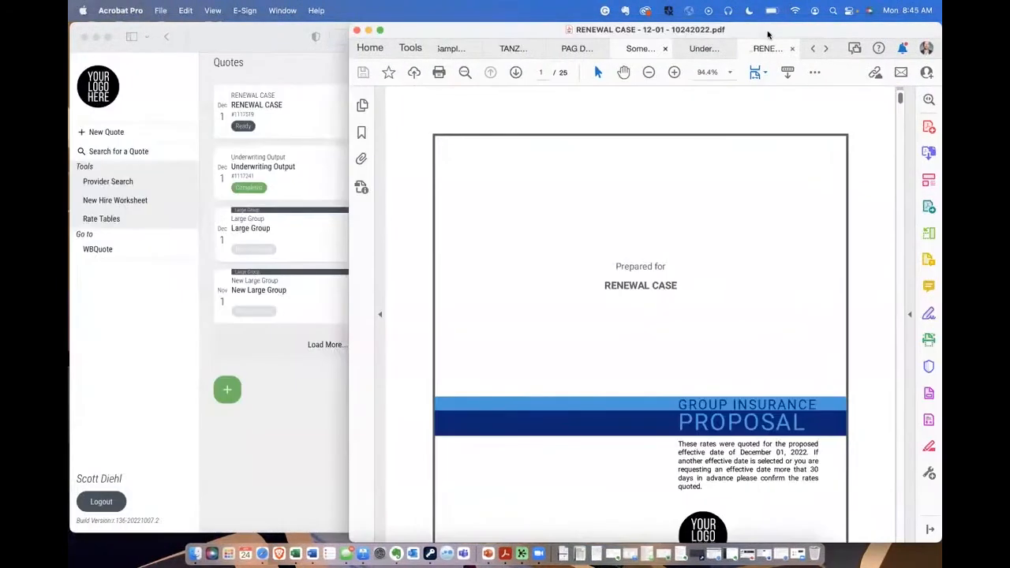
pyautogui.doubleClick(768, 34)
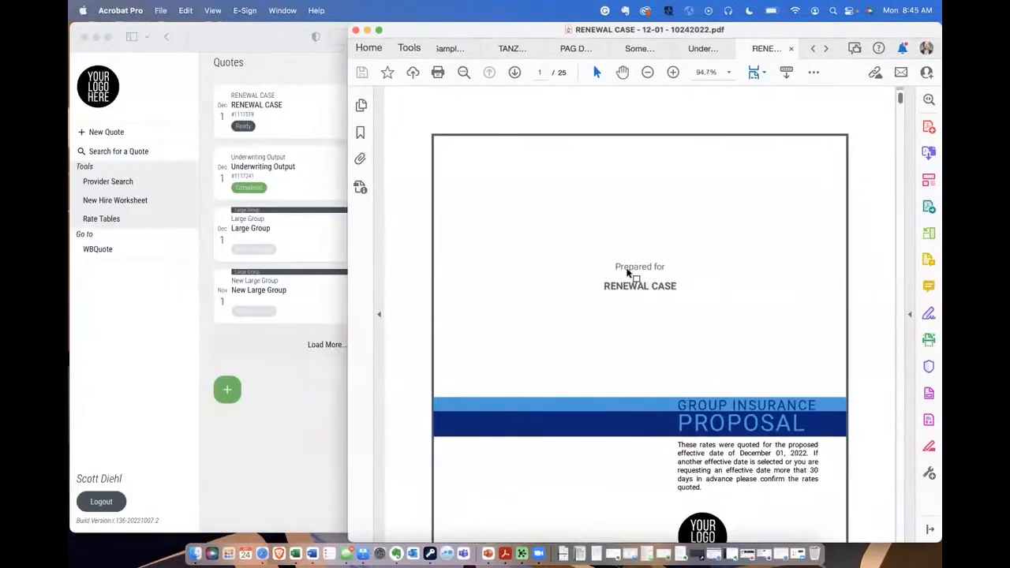
pyautogui.click(504, 321)
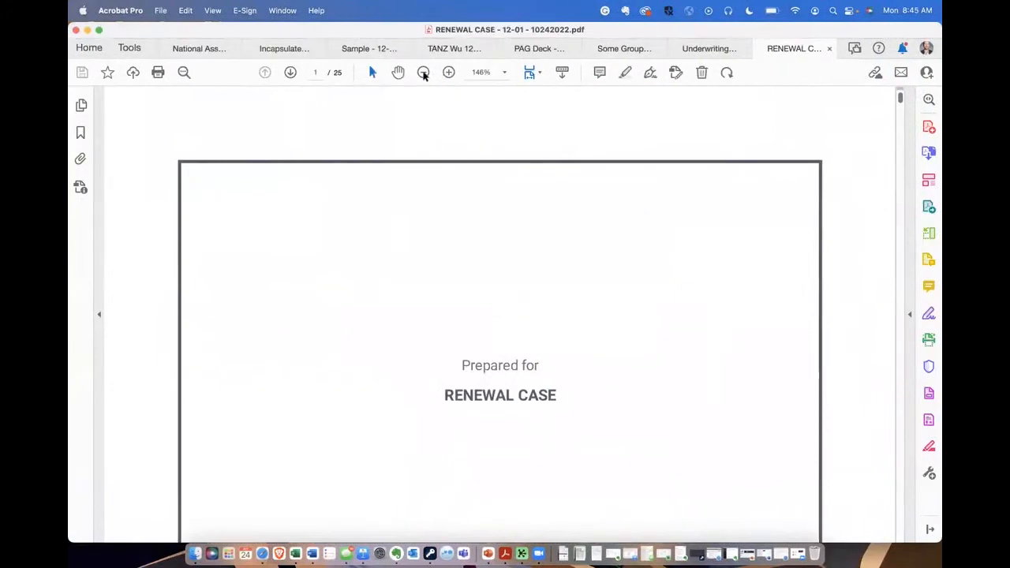
pyautogui.click(423, 72)
pyautogui.click(423, 72)
pyautogui.click(423, 73)
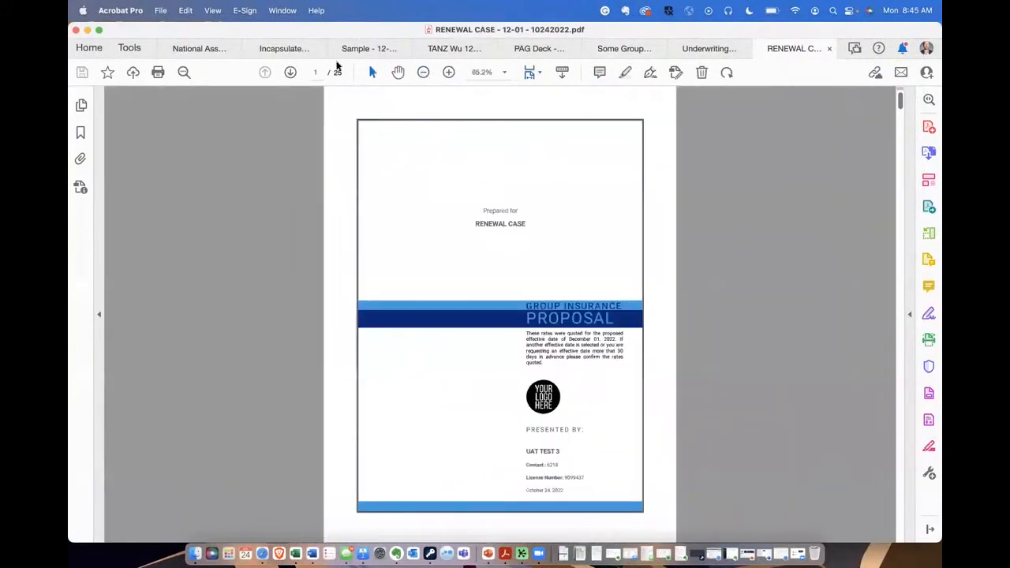
# Page through the proposal from the cover past the group census to the first medical plan overview
pyautogui.click(291, 73)
pyautogui.click(291, 73)
pyautogui.click(290, 72)
pyautogui.click(290, 73)
pyautogui.click(291, 72)
pyautogui.click(290, 73)
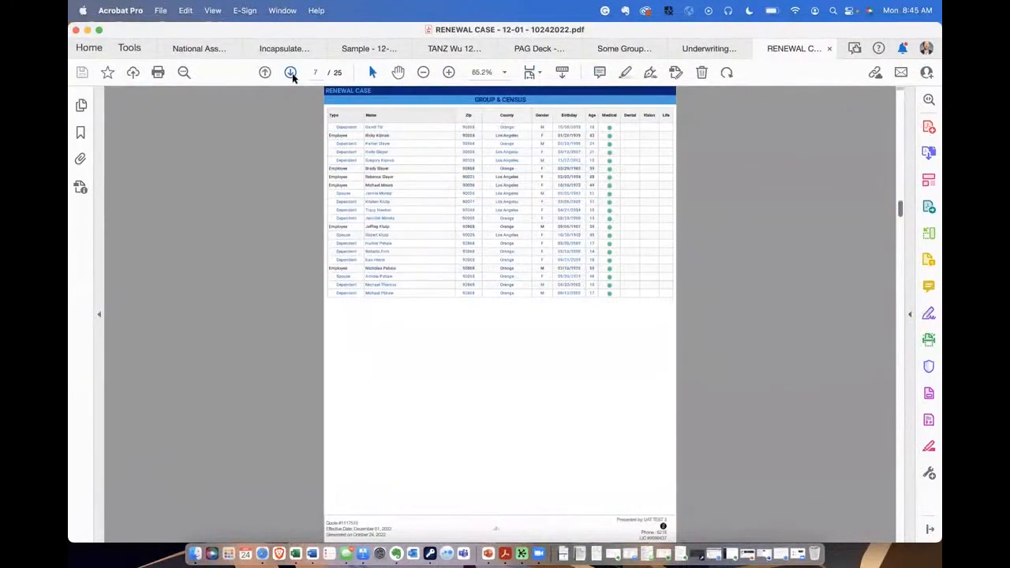
pyautogui.click(290, 72)
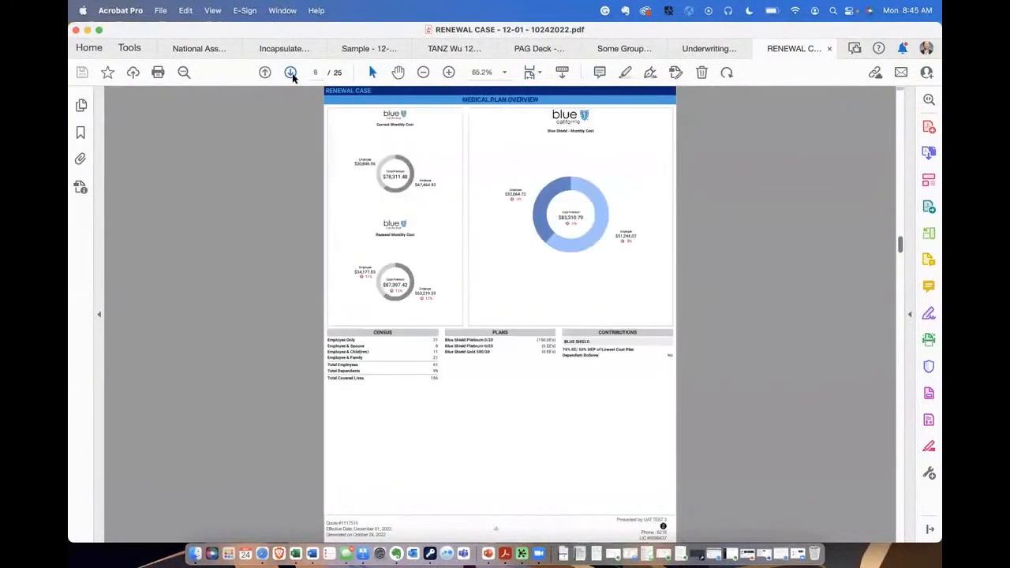
# Review each carrier's medical plan overview page, comparing its monthly cost with the current and renewal Blue Shield costs
pyautogui.click(290, 73)
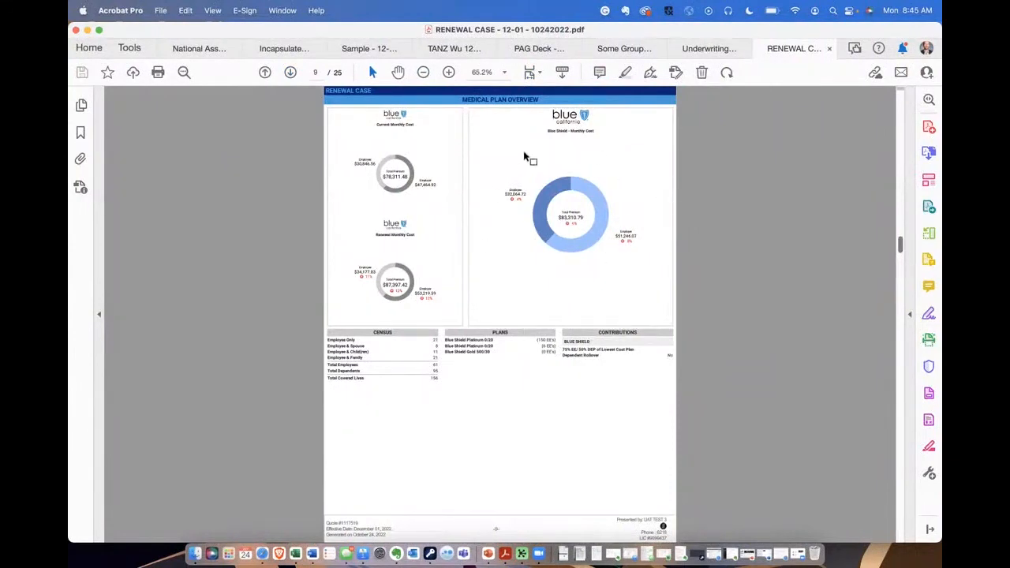
pyautogui.click(289, 73)
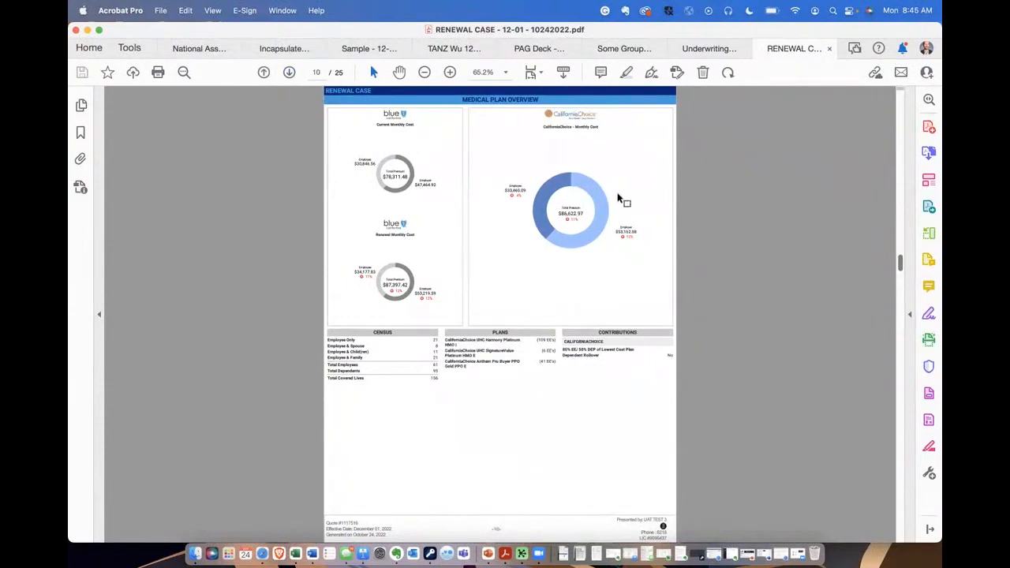
pyautogui.click(289, 73)
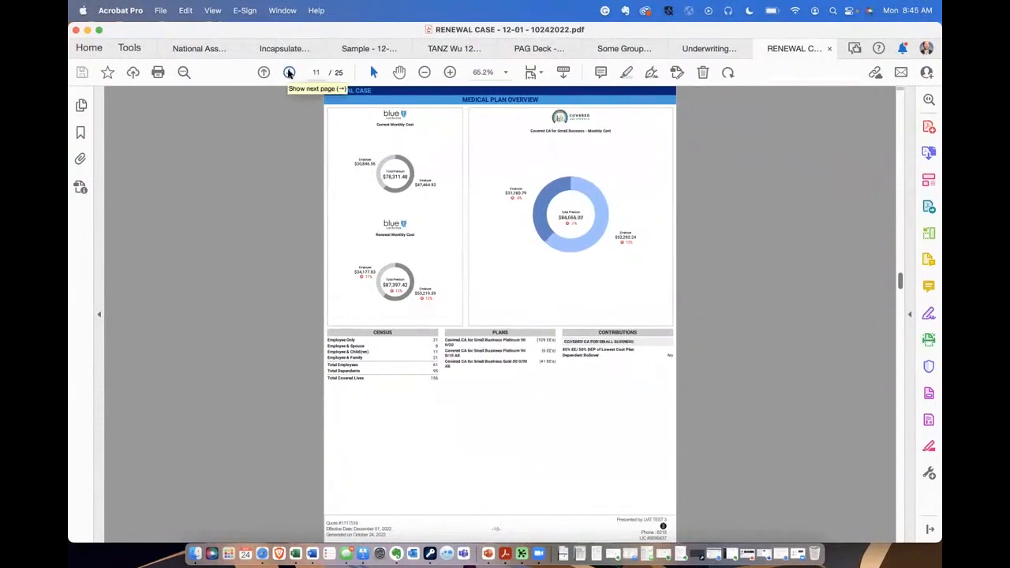
pyautogui.click(289, 73)
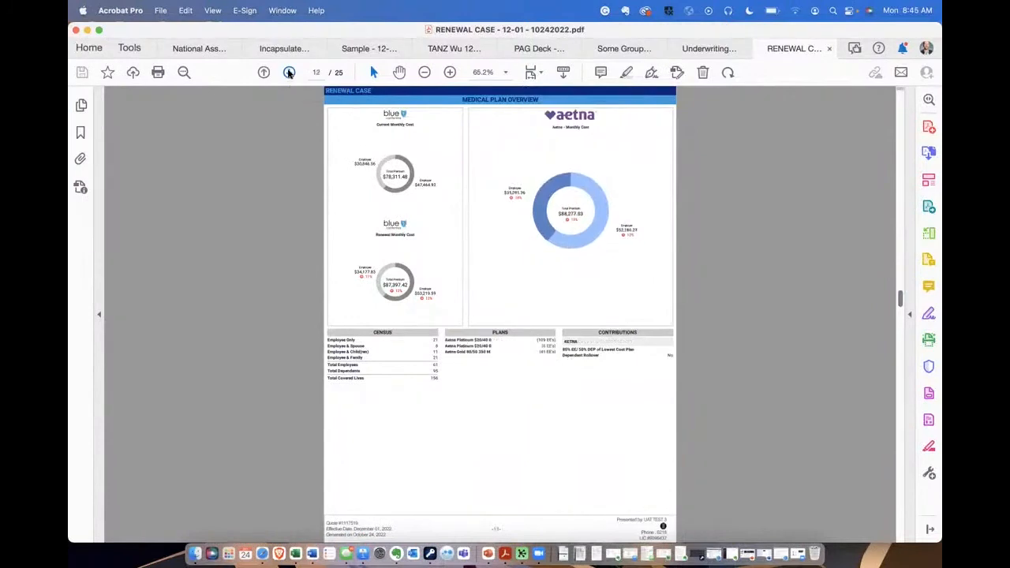
pyautogui.click(290, 73)
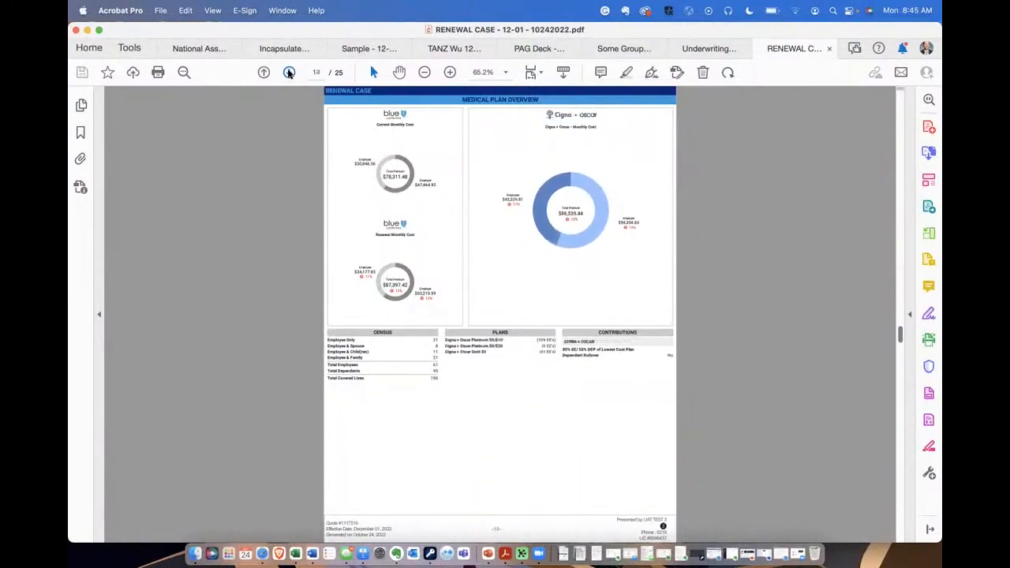
pyautogui.click(290, 73)
pyautogui.click(290, 73)
pyautogui.click(290, 72)
pyautogui.click(290, 73)
# Review the package summary pages through to the carrier-specific requirements, and minimize the proposal to return to the quotes list
pyautogui.click(290, 73)
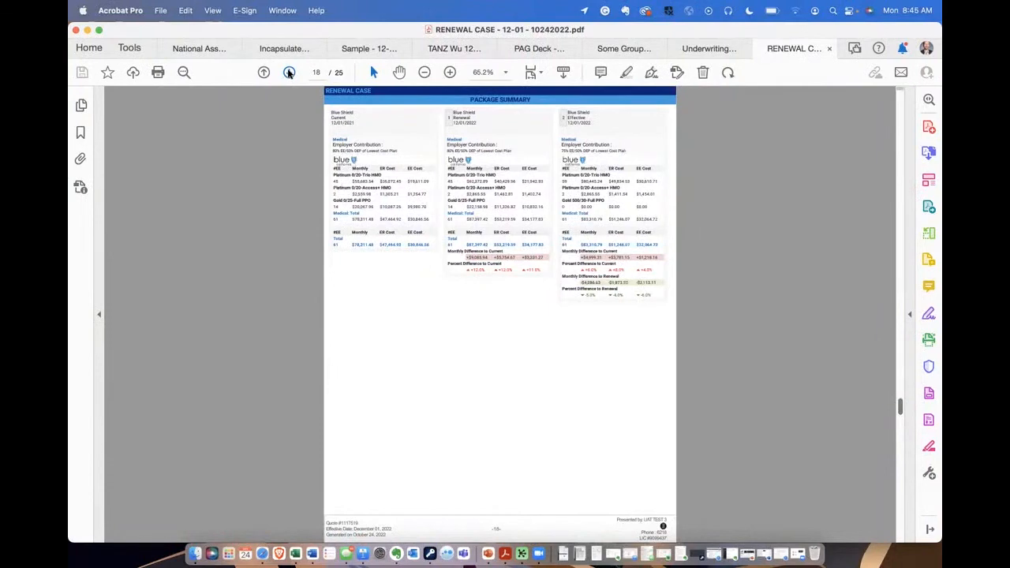
pyautogui.click(289, 72)
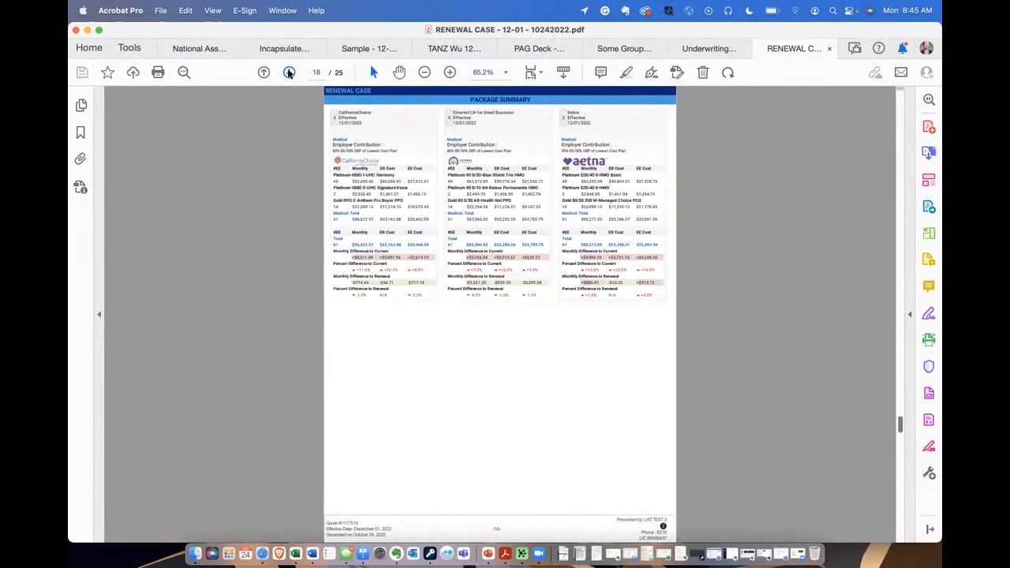
pyautogui.click(289, 72)
pyautogui.click(289, 72)
pyautogui.click(289, 72)
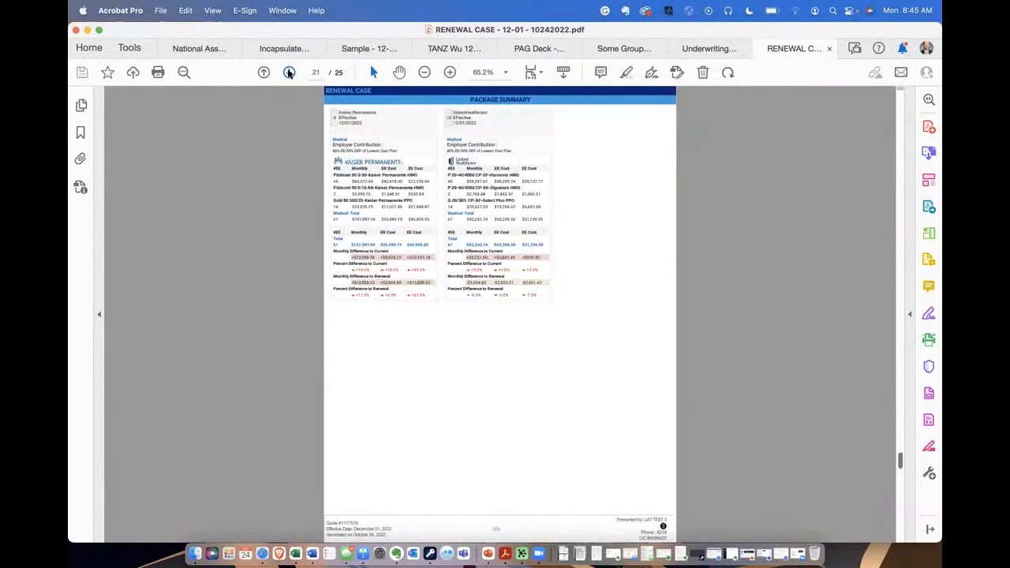
pyautogui.click(288, 72)
pyautogui.click(288, 72)
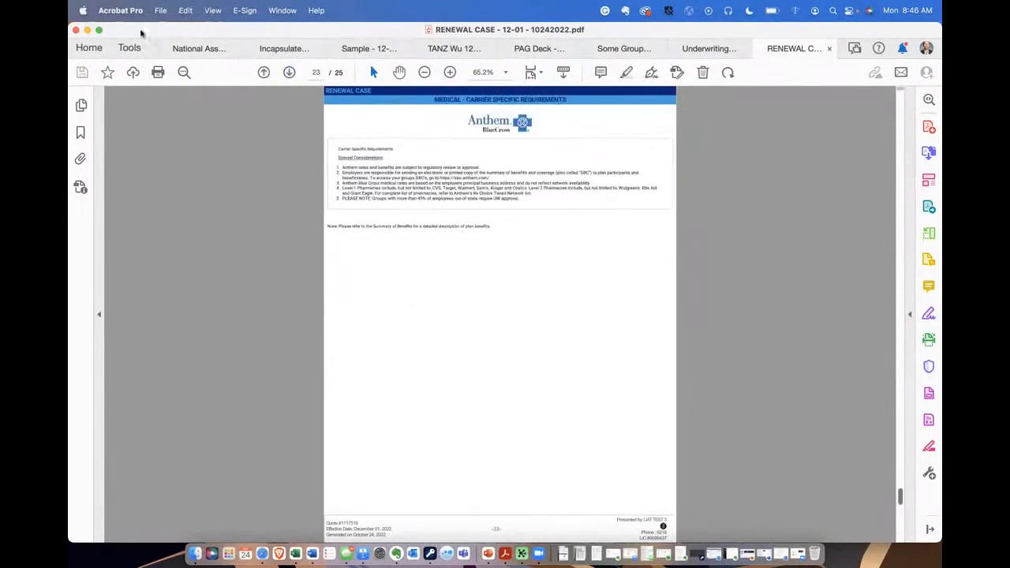
pyautogui.click(87, 30)
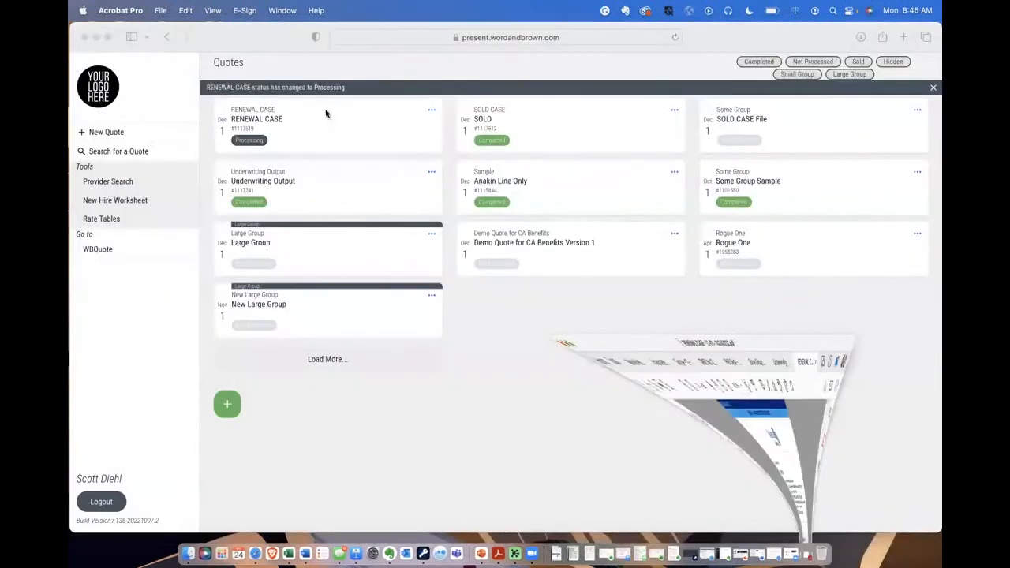